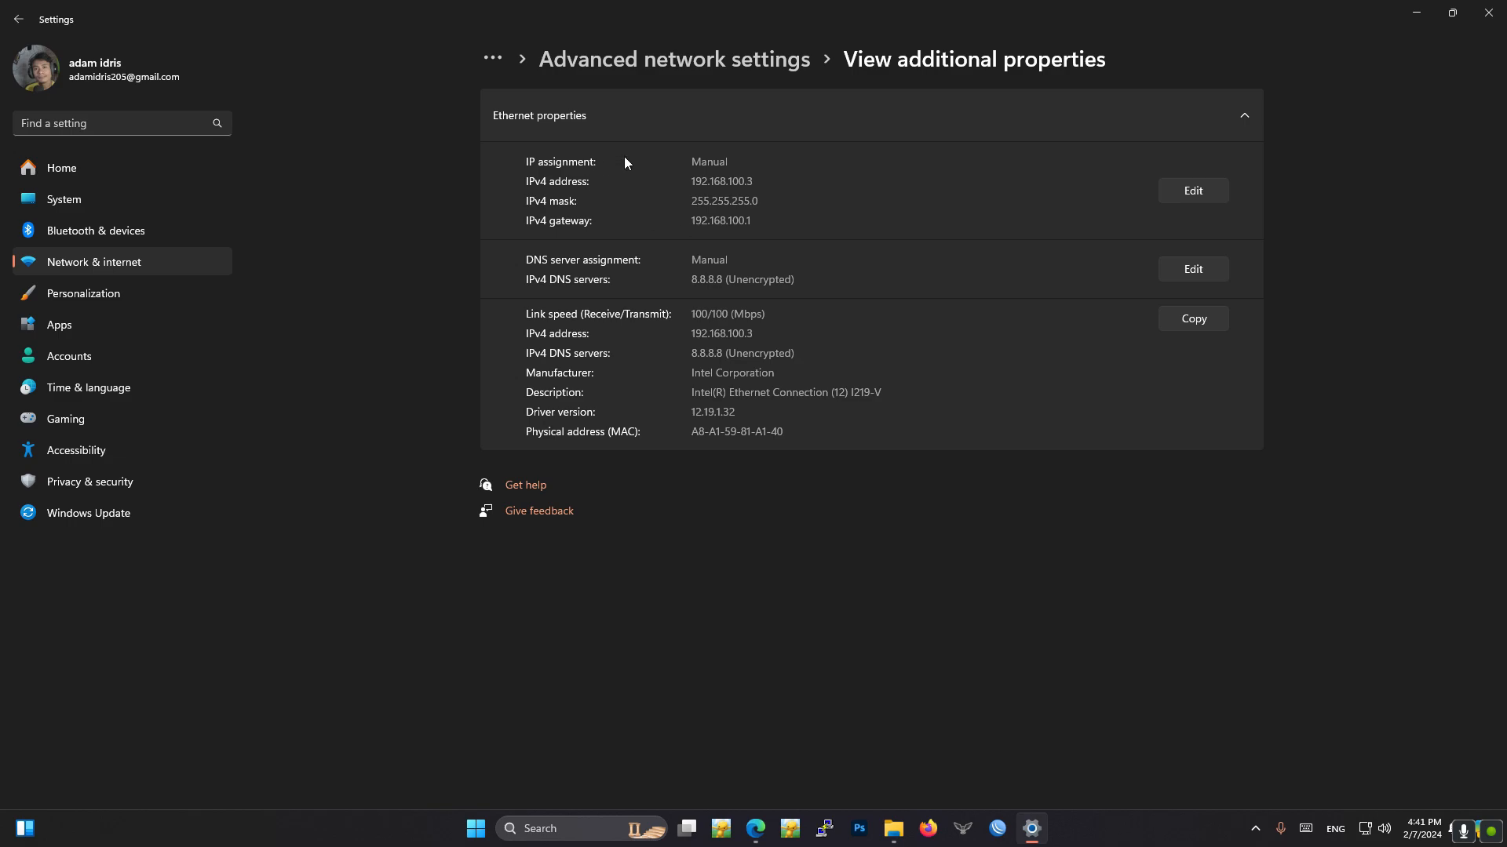
# - Open the Ethernet connection's manual IPv4 settings, save them with IP address 192.168.100.3, and switch to the router login page in the browser
pyautogui.click(1198, 191)
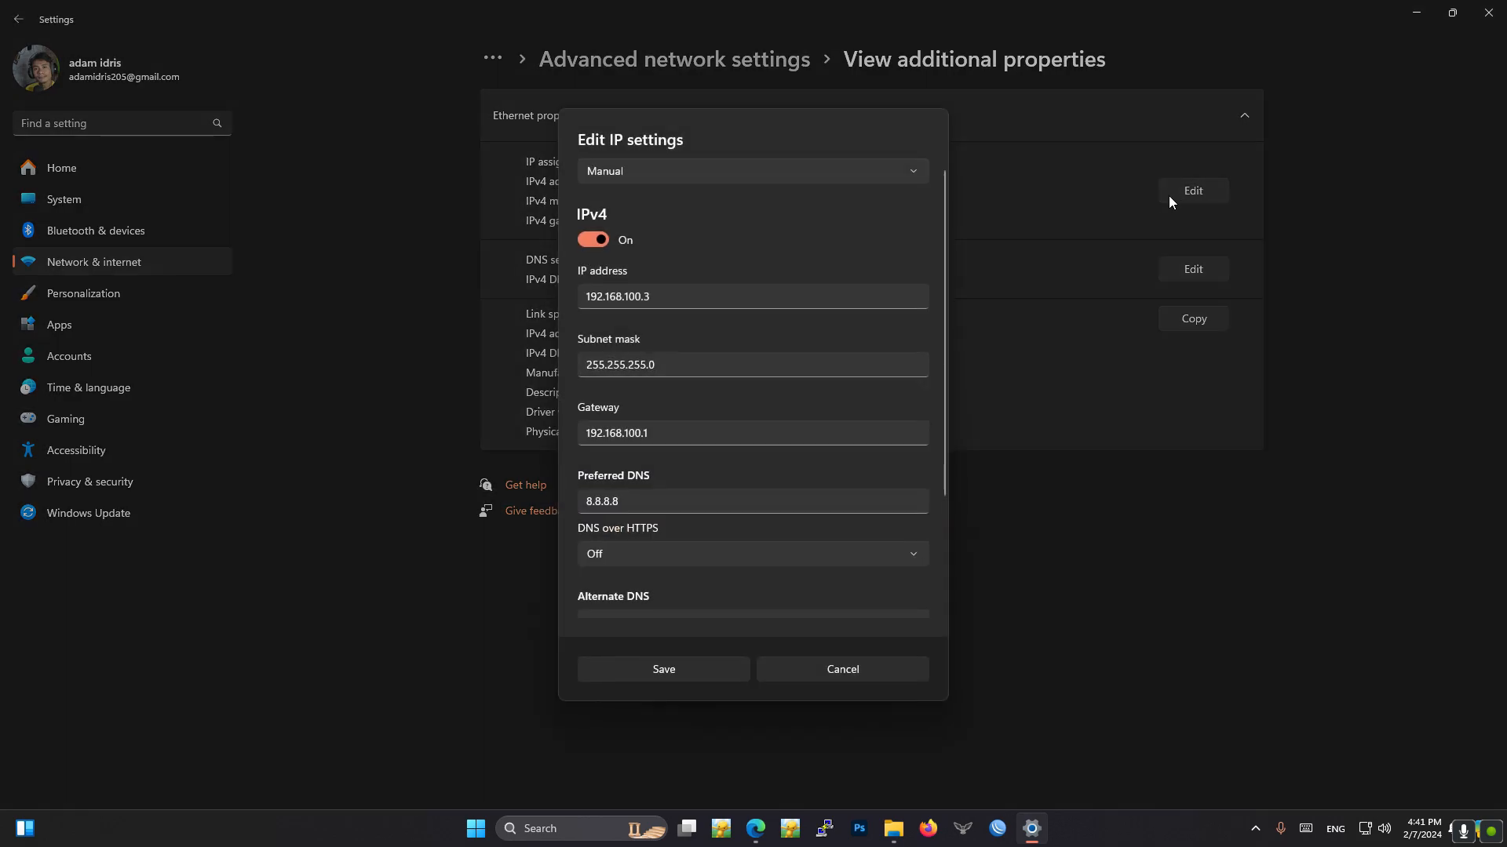
pyautogui.click(658, 296)
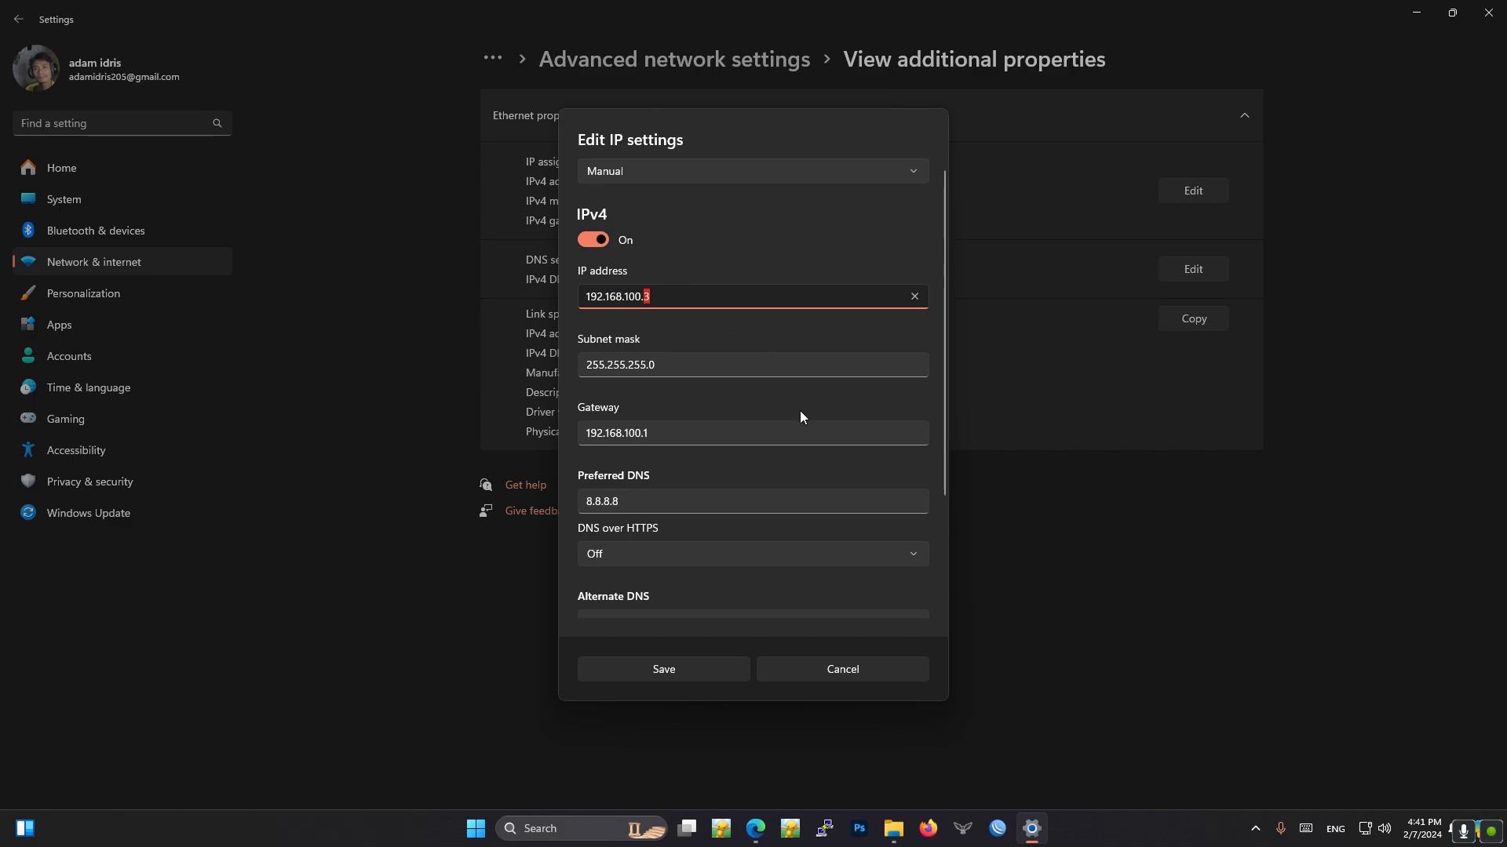
pyautogui.click(670, 665)
pyautogui.click(1416, 12)
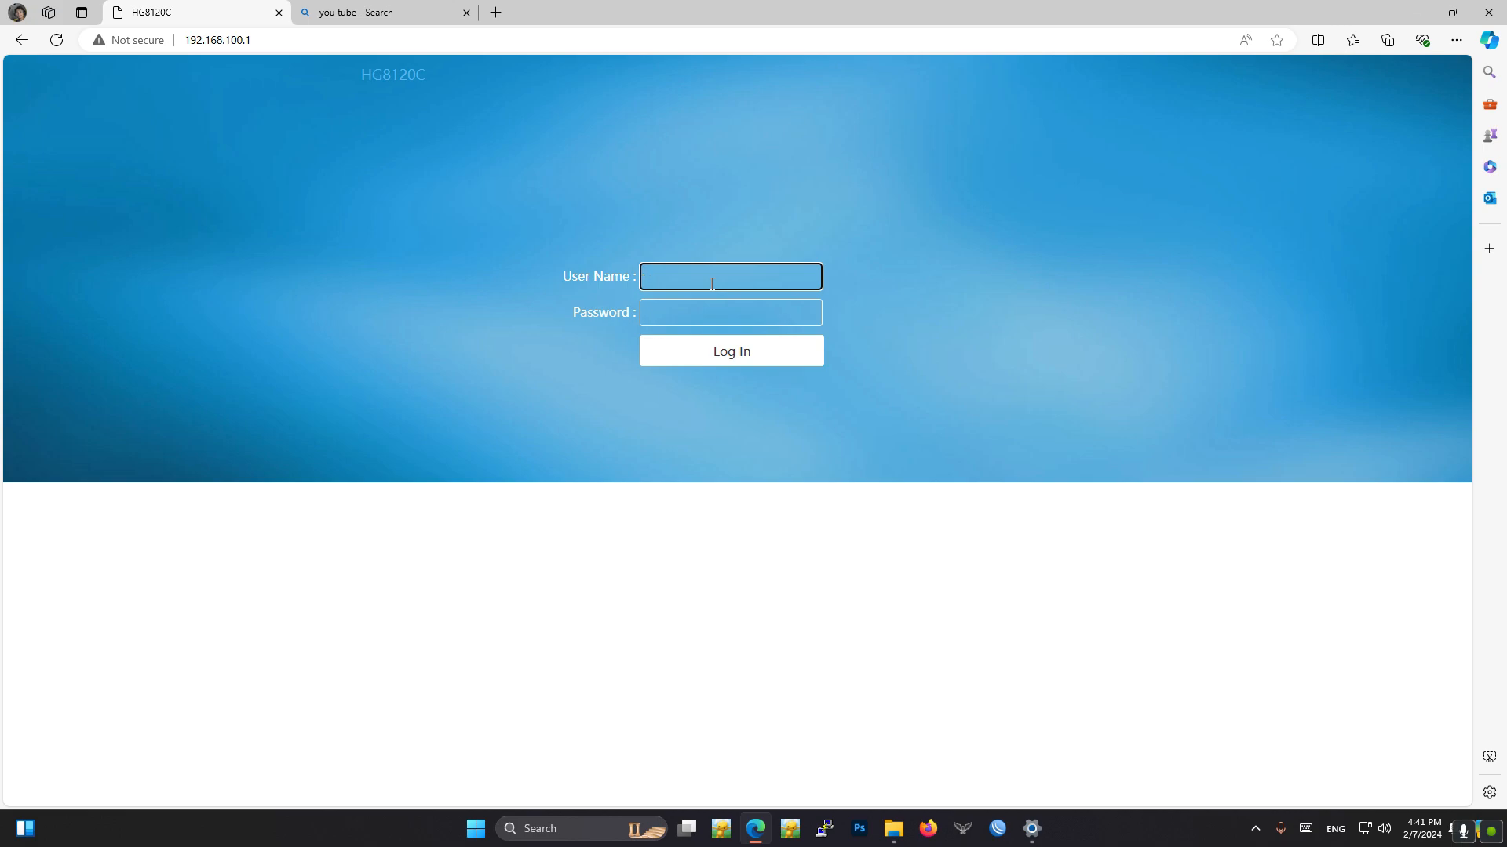
# - Log in to the router at 192.168.100.1 with the user name telecomadmin and the account password
pyautogui.write('telcomad')
pyautogui.press('BackSpace')
pyautogui.press('BackSpace')
pyautogui.press('BackSpace')
pyautogui.write('ecomadmin')
pyautogui.press('Tab')
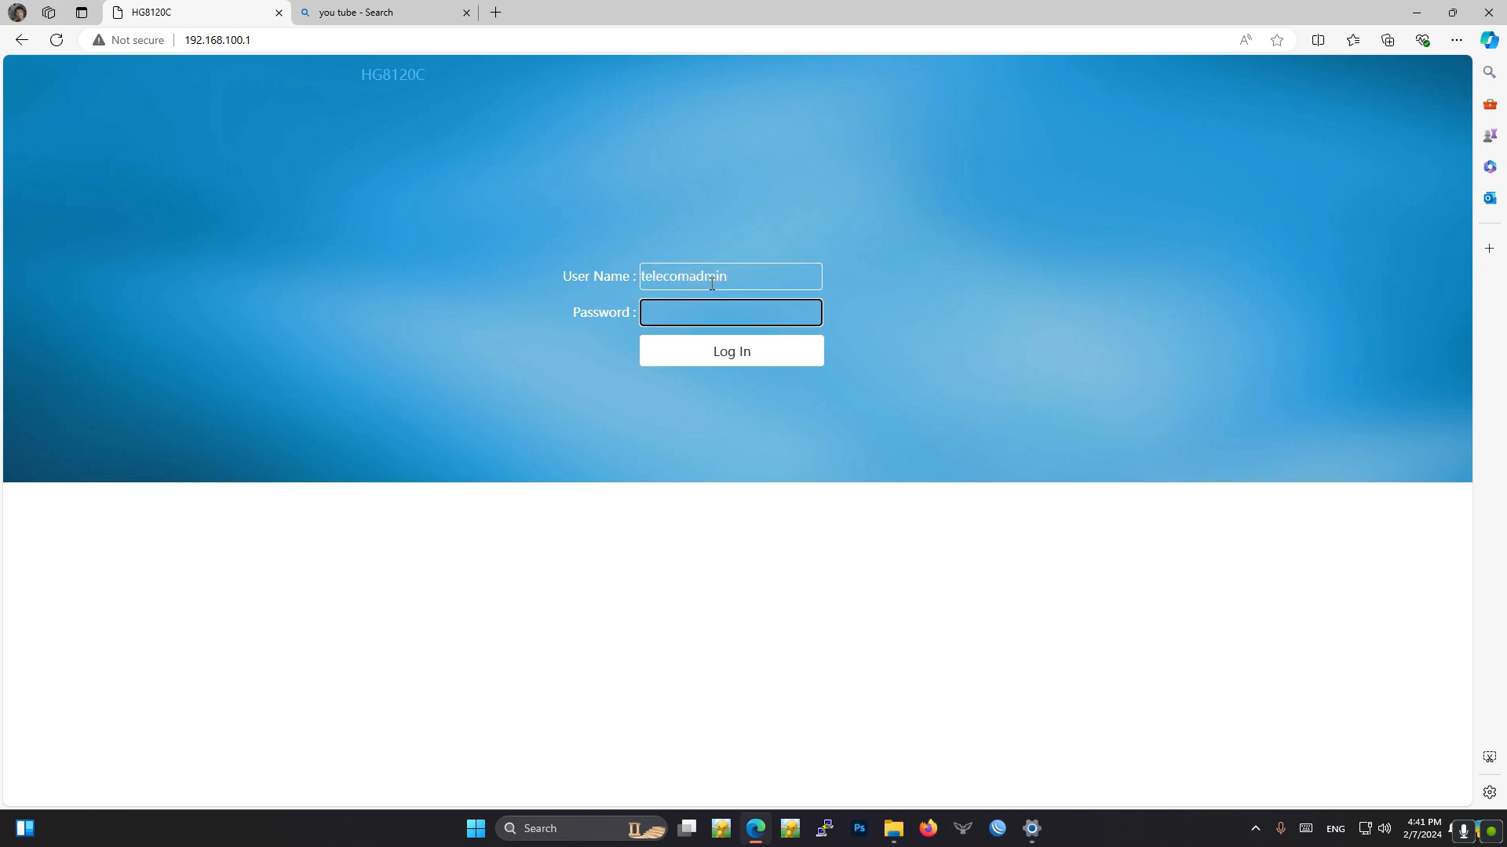
pyautogui.write('a')
pyautogui.click(813, 314)
pyautogui.click(751, 352)
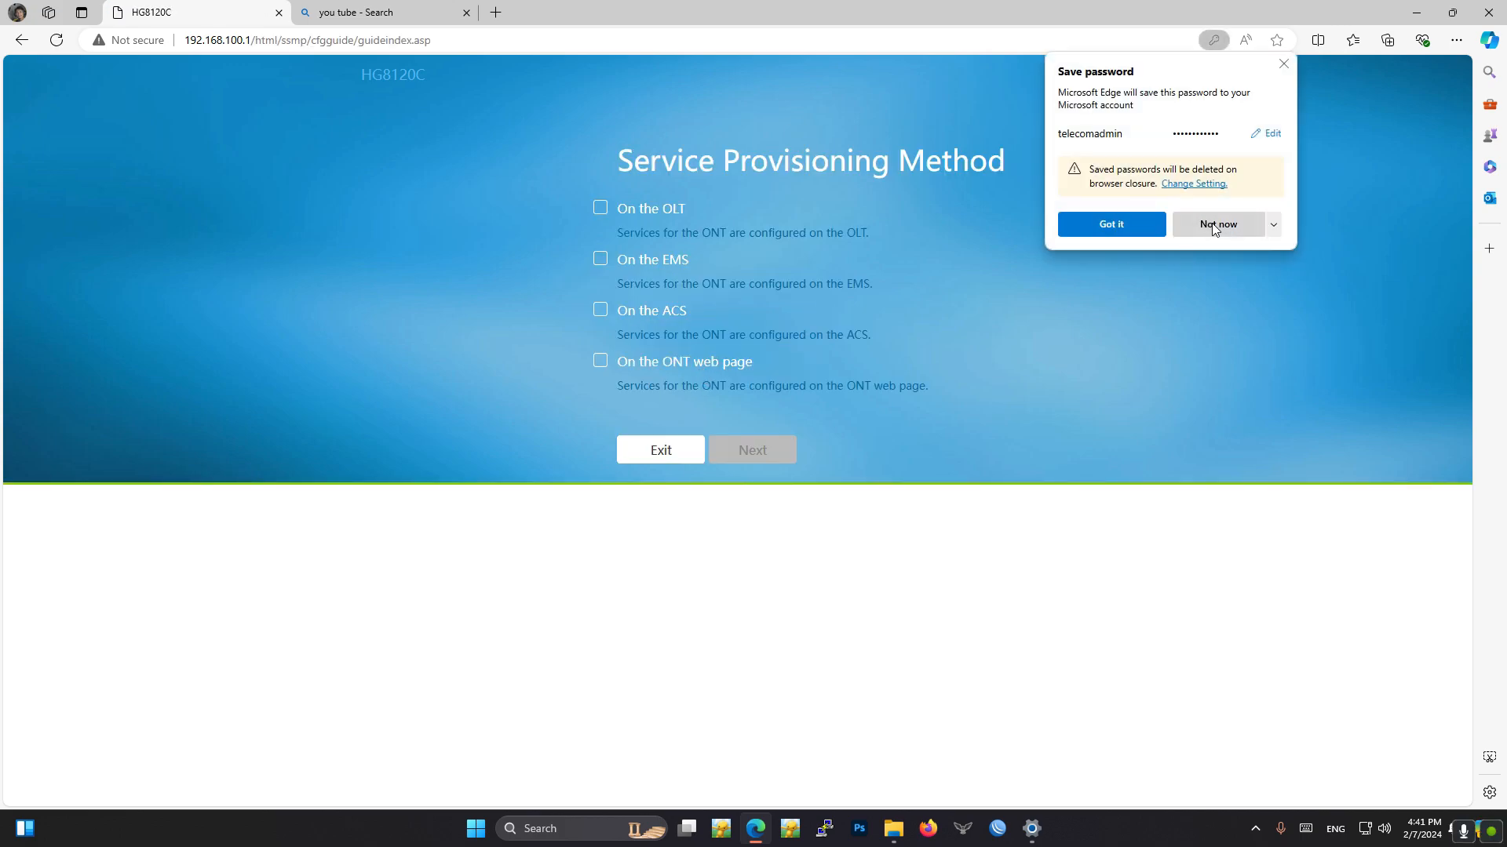
# - Decline saving the password, choose provisioning on the OLT, and exit the setup wizard
pyautogui.click(1214, 226)
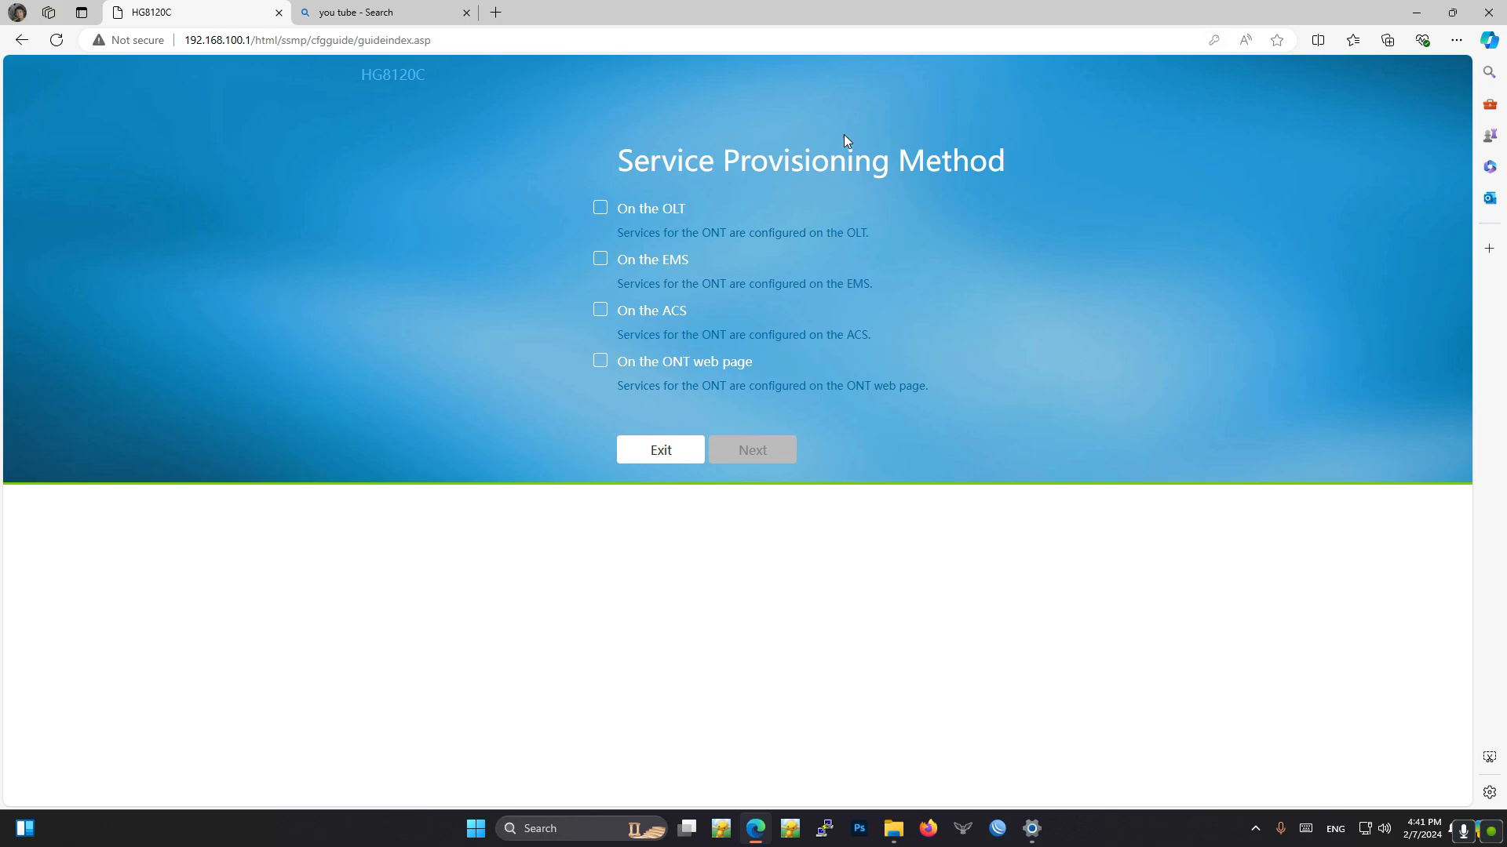
pyautogui.click(602, 209)
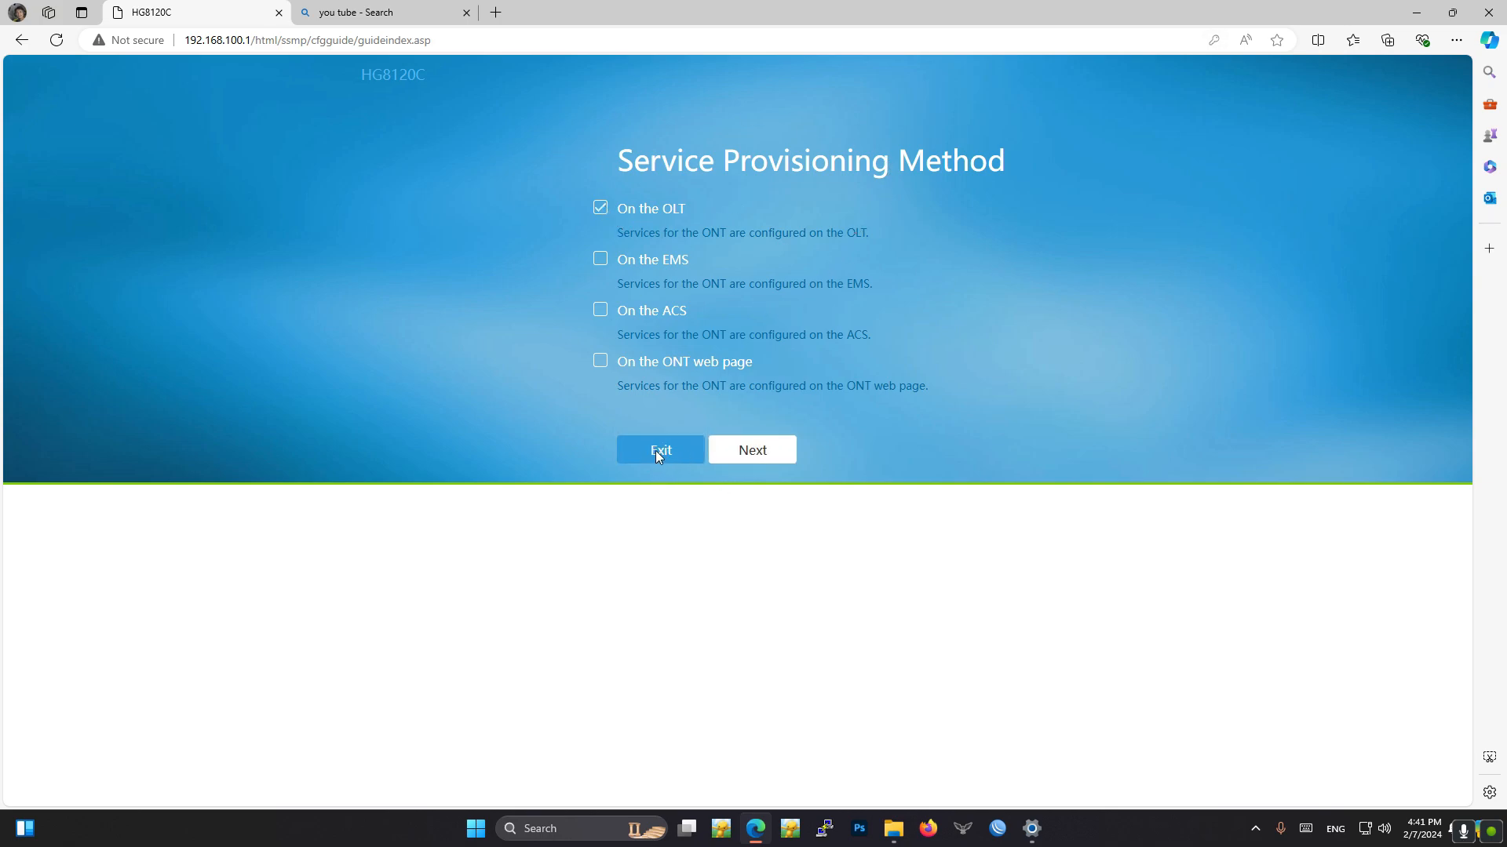
pyautogui.click(660, 451)
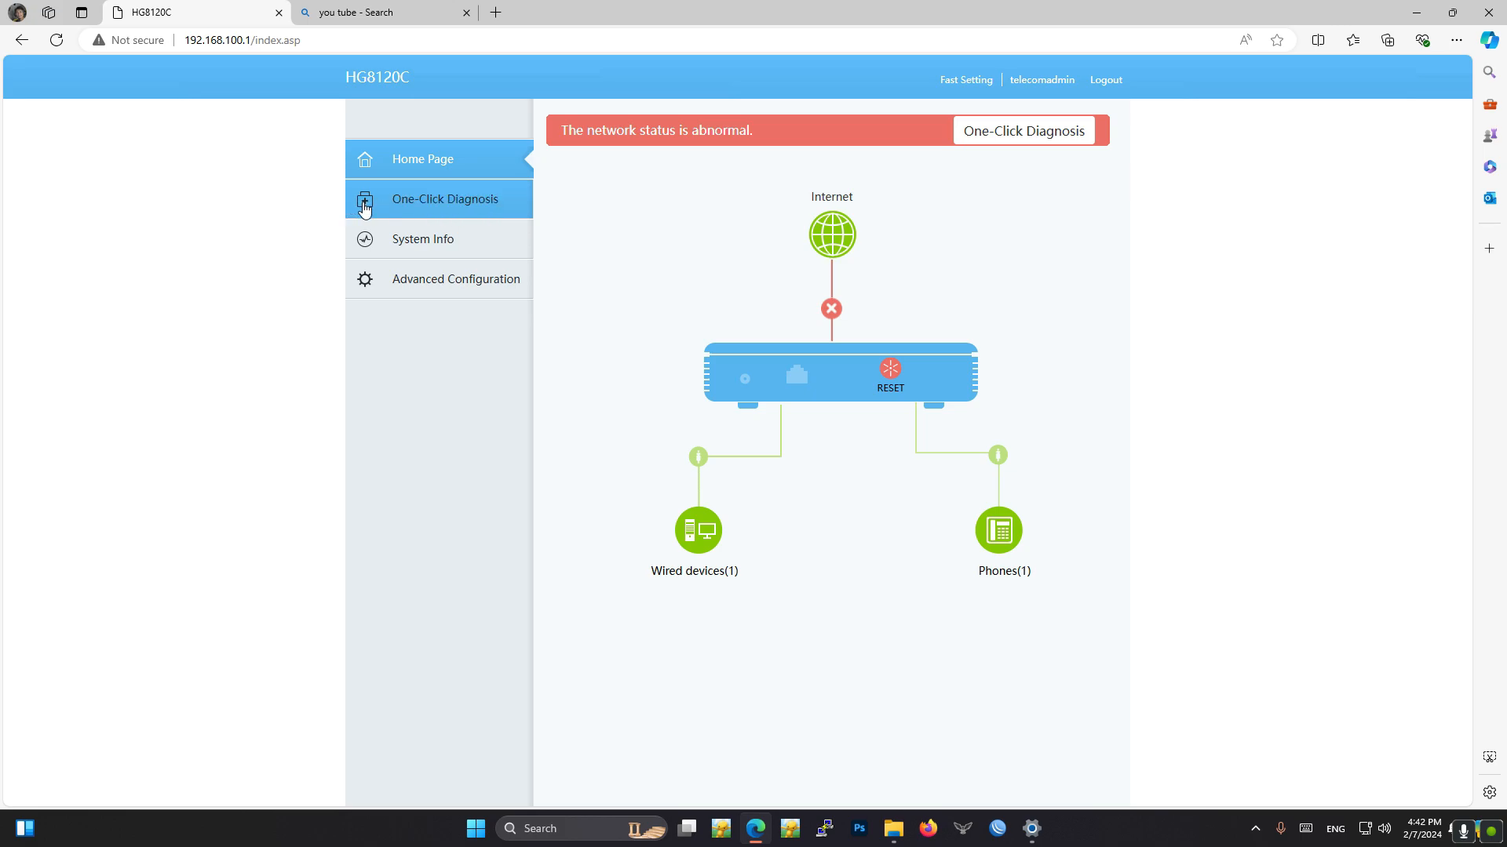
# - Review the One-Click Diagnosis page and the system information on the device, optical module, service provisioning, VoIP and Ethernet ports
pyautogui.click(427, 207)
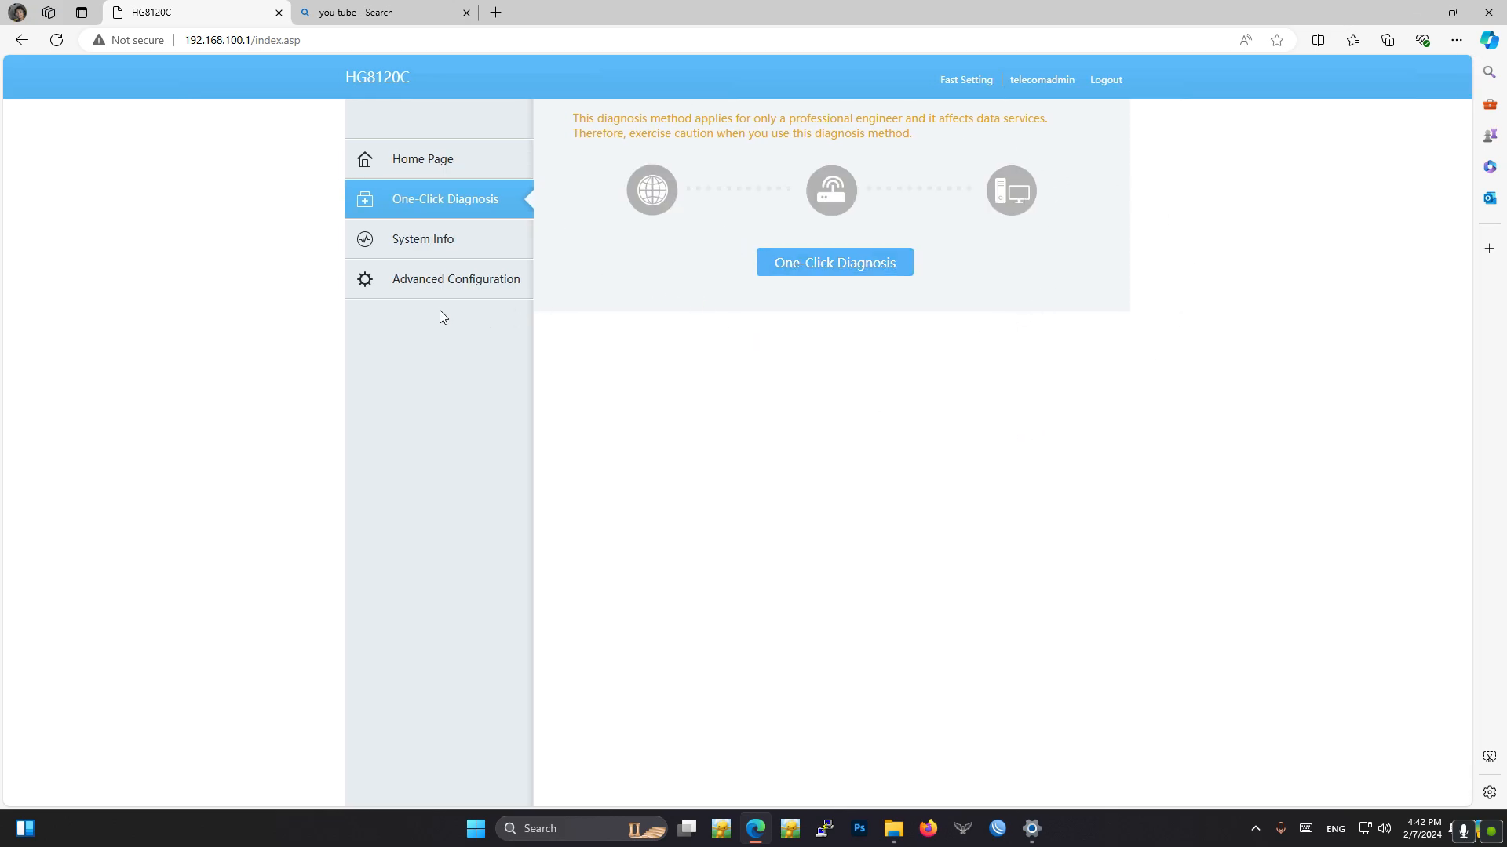
pyautogui.click(416, 244)
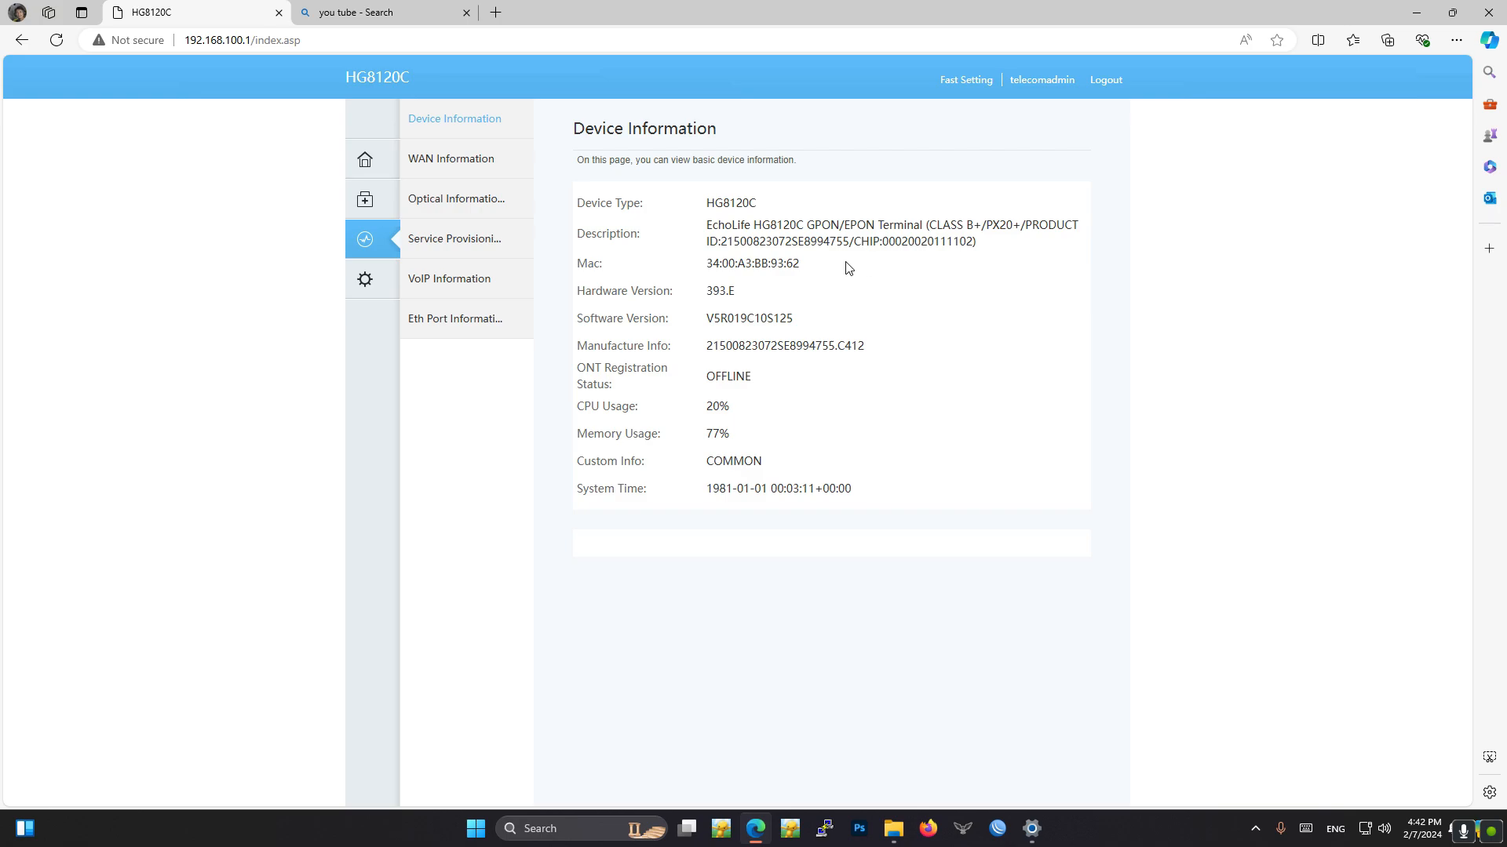
pyautogui.click(443, 201)
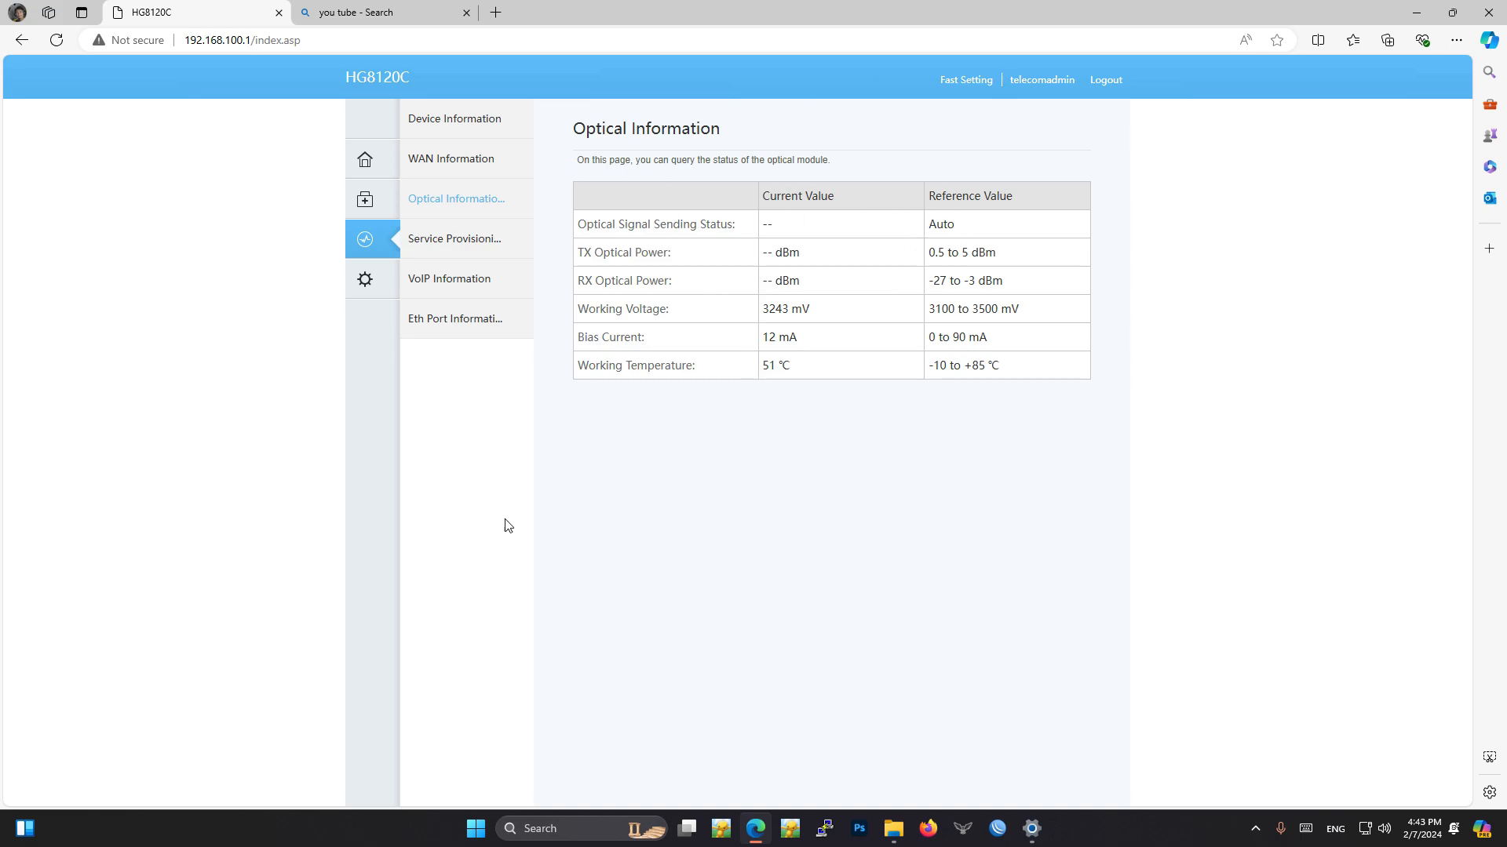
pyautogui.click(458, 255)
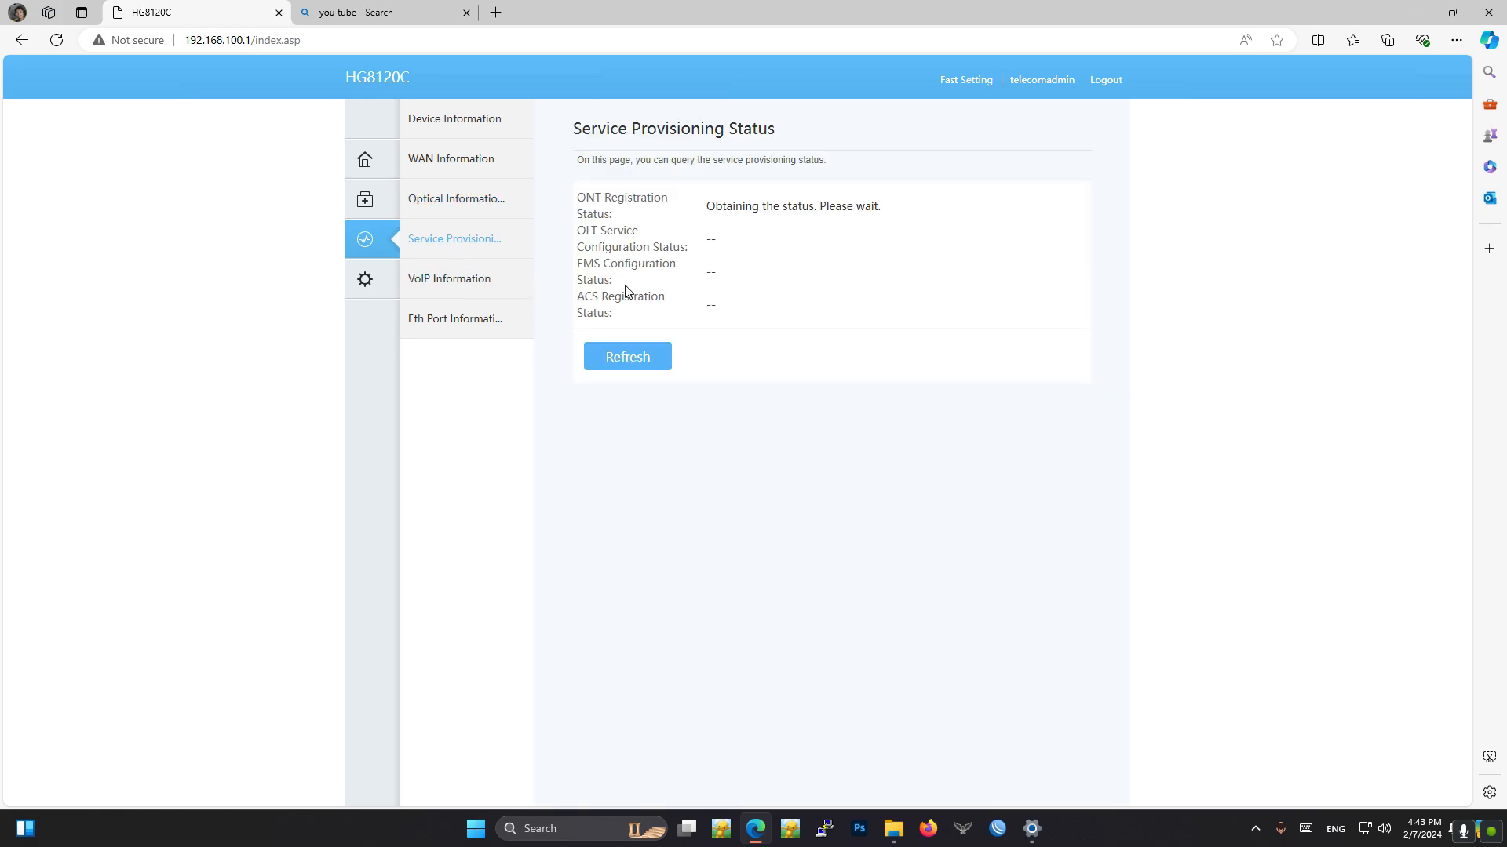
pyautogui.click(451, 281)
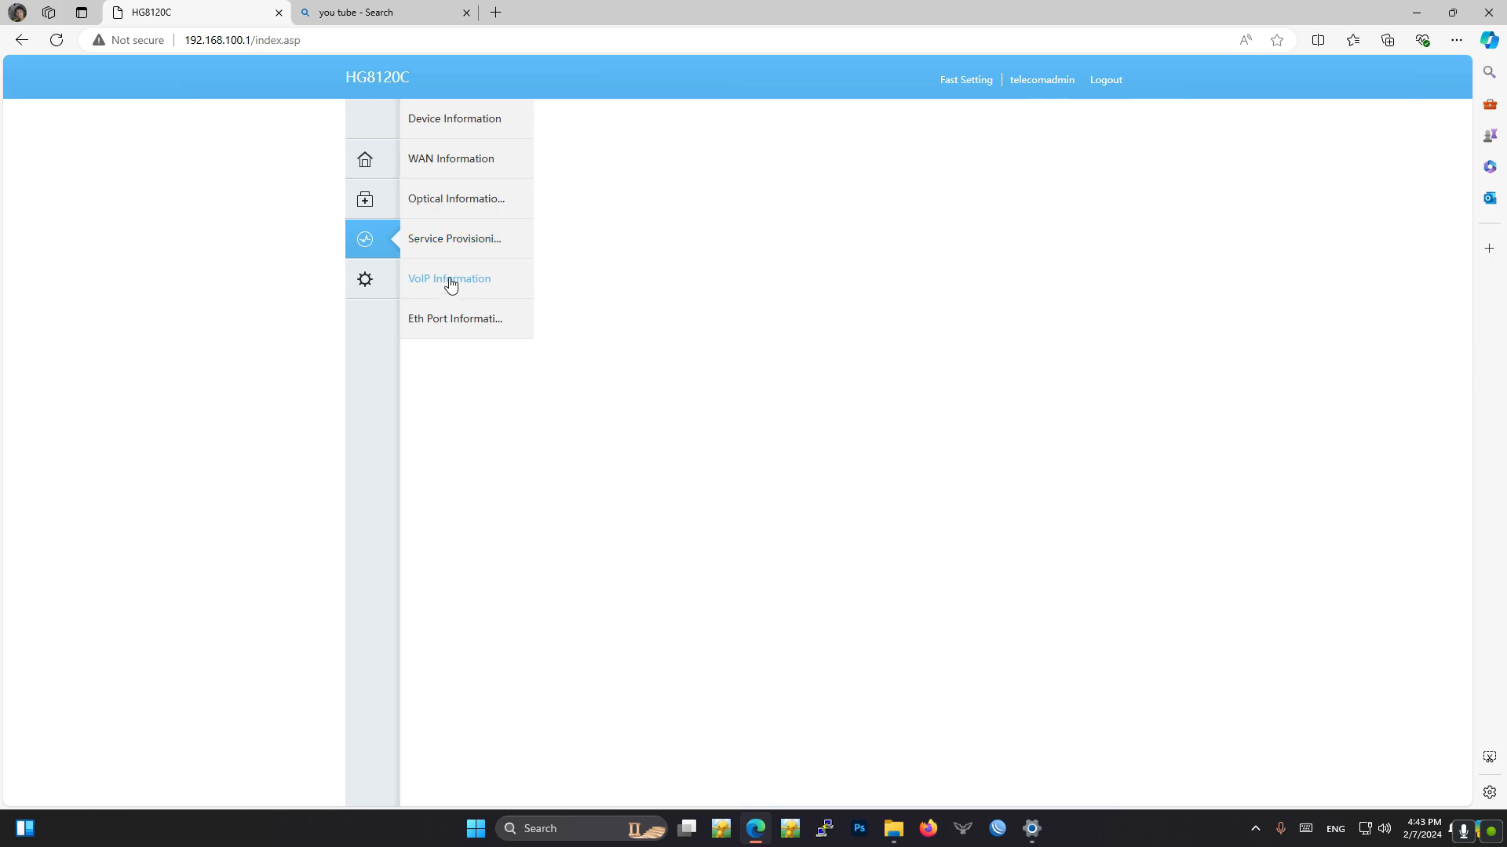
pyautogui.click(475, 328)
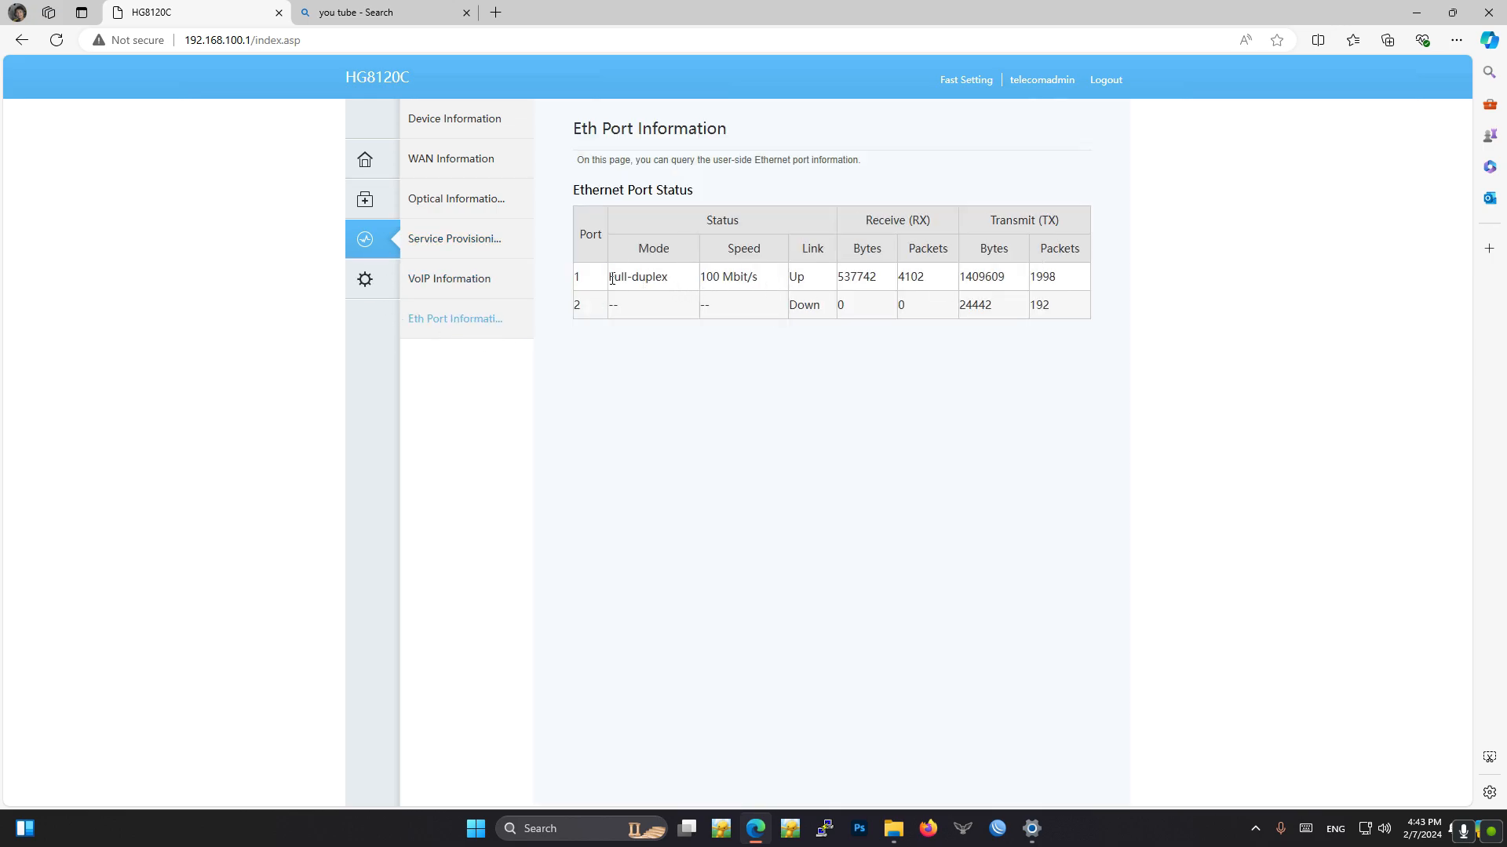
pyautogui.moveTo(606, 282); pyautogui.dragTo(1067, 289)
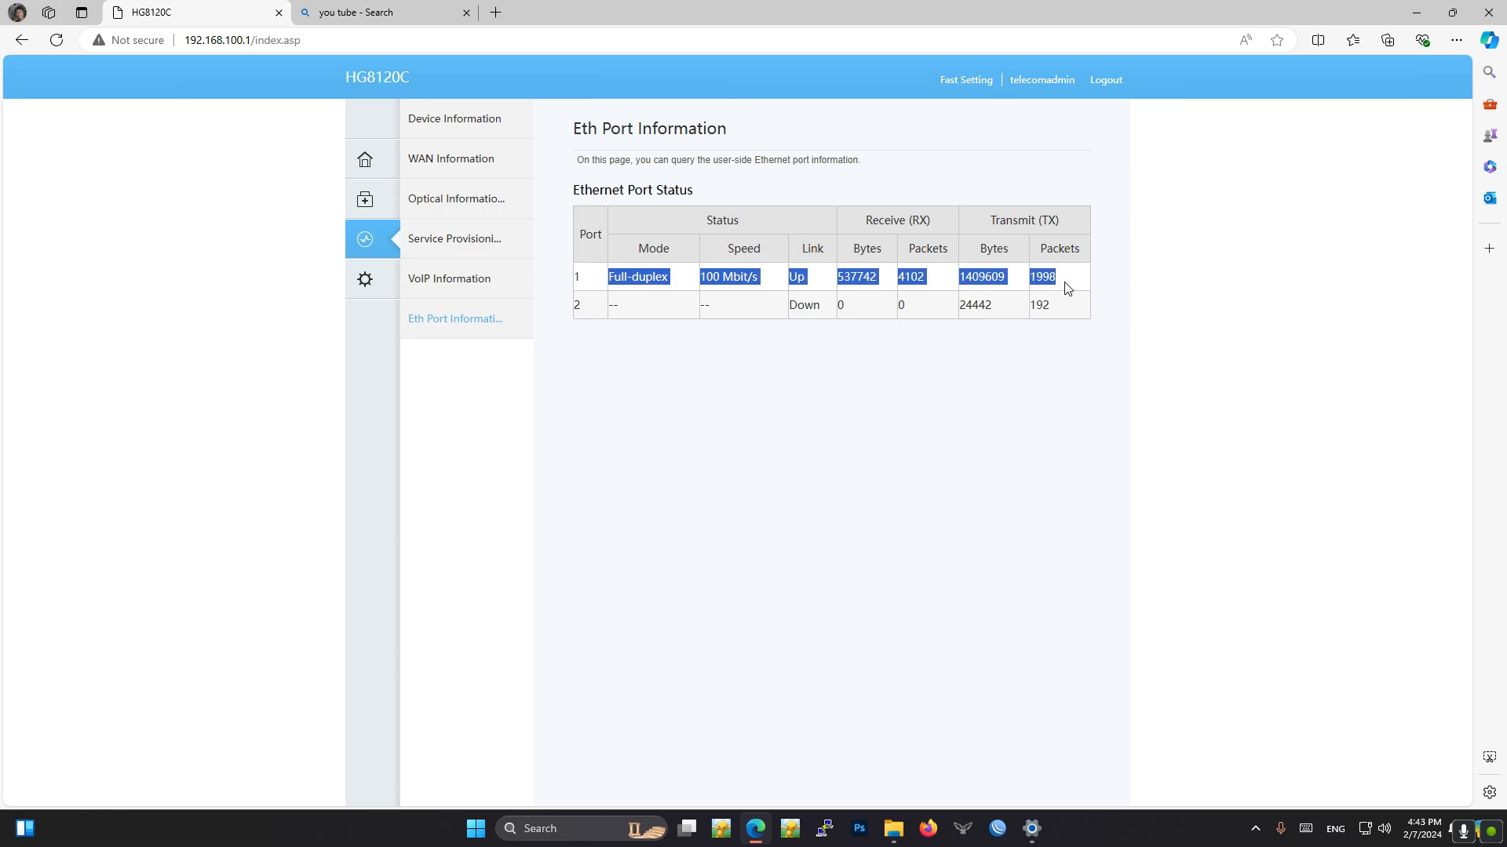
# - Open a new WAN connection form in the advanced configuration and examine its basic and IPv4 options
pyautogui.click(369, 282)
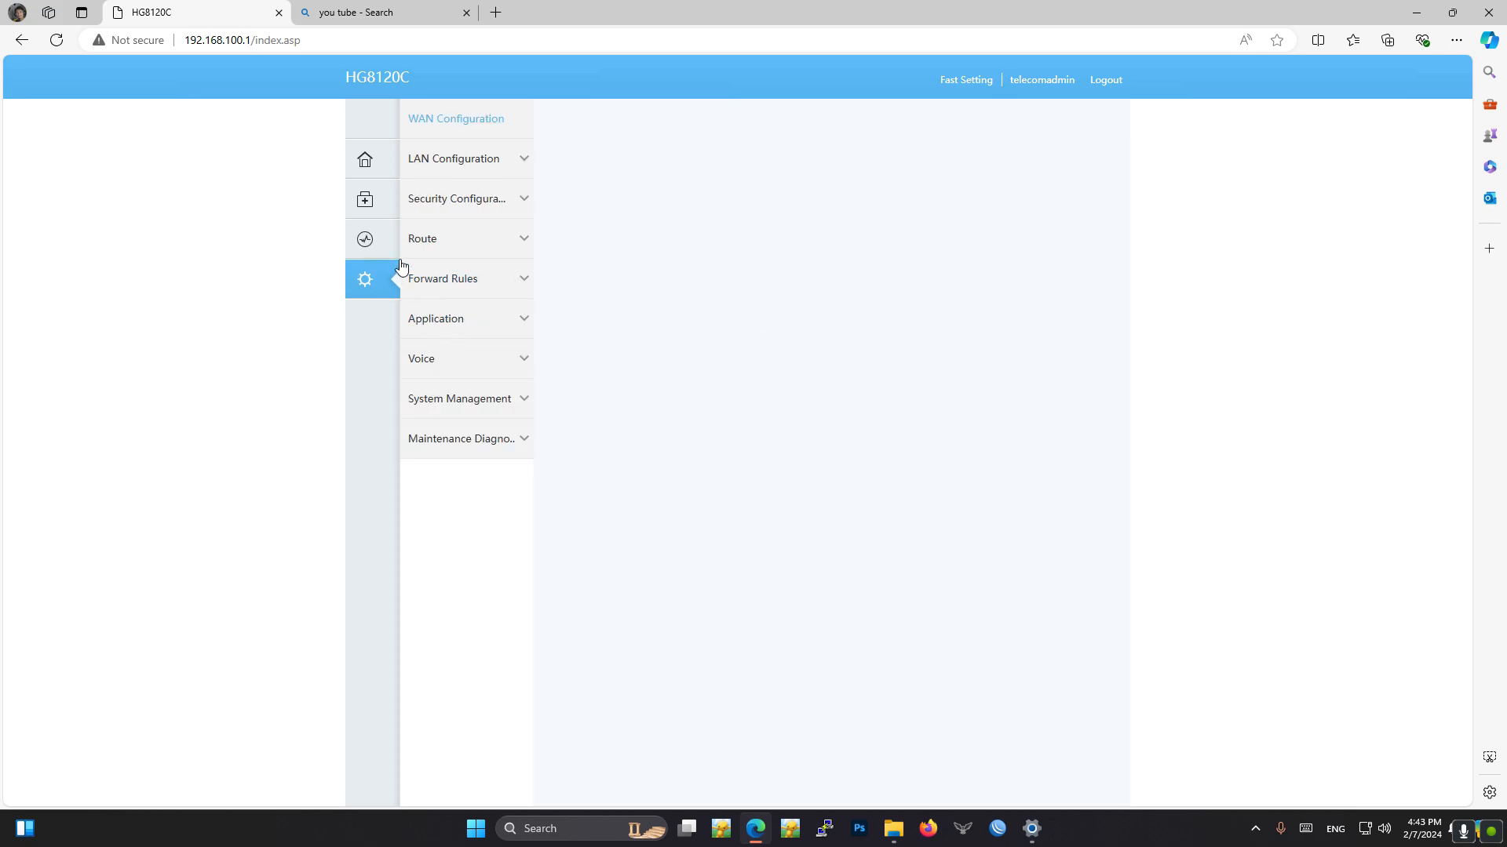
pyautogui.click(494, 117)
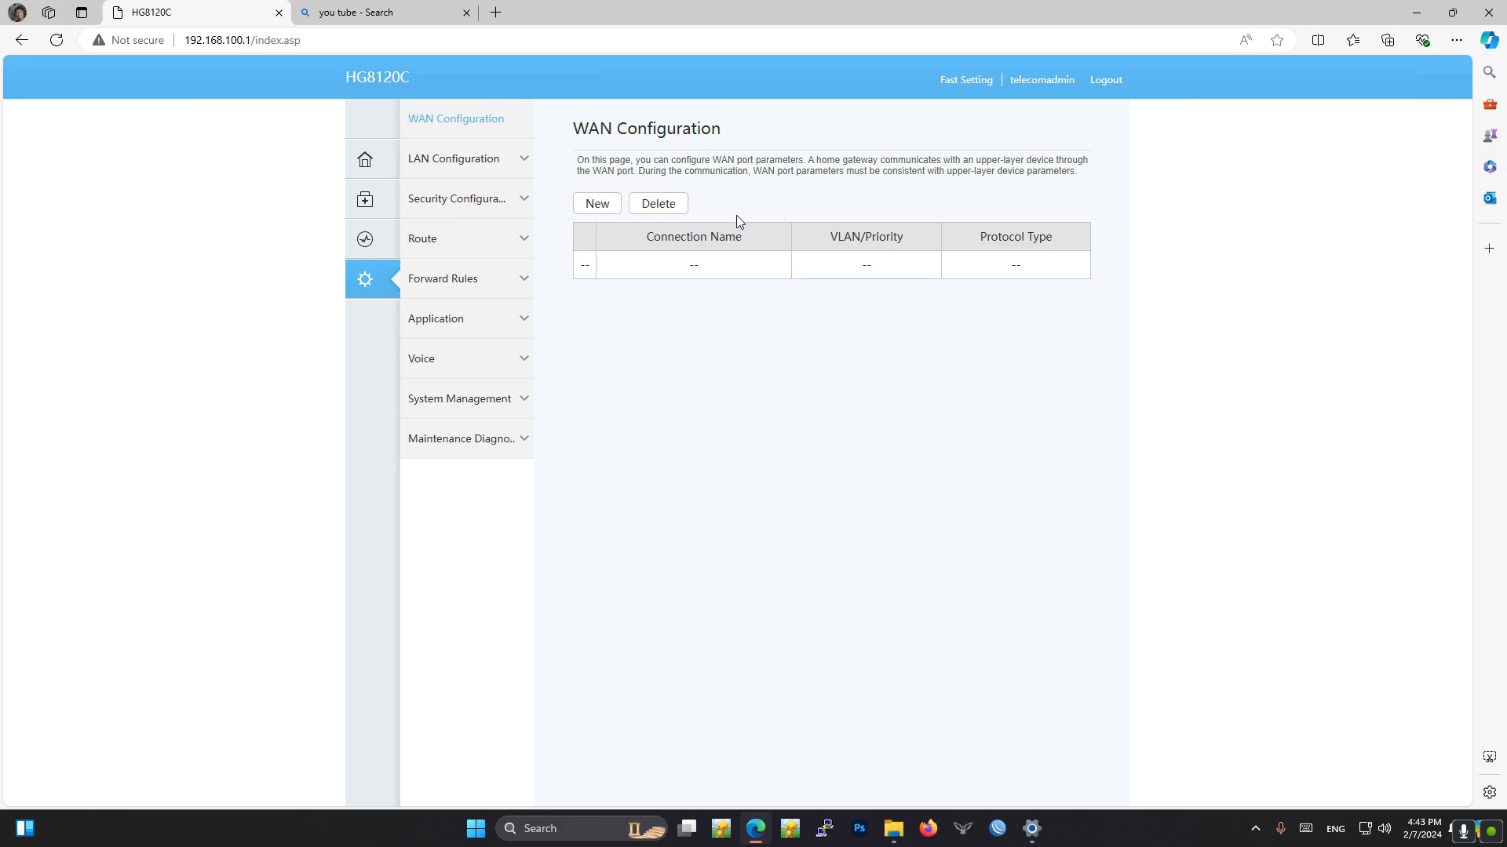
pyautogui.click(592, 203)
pyautogui.scroll(-2, 740, 562)
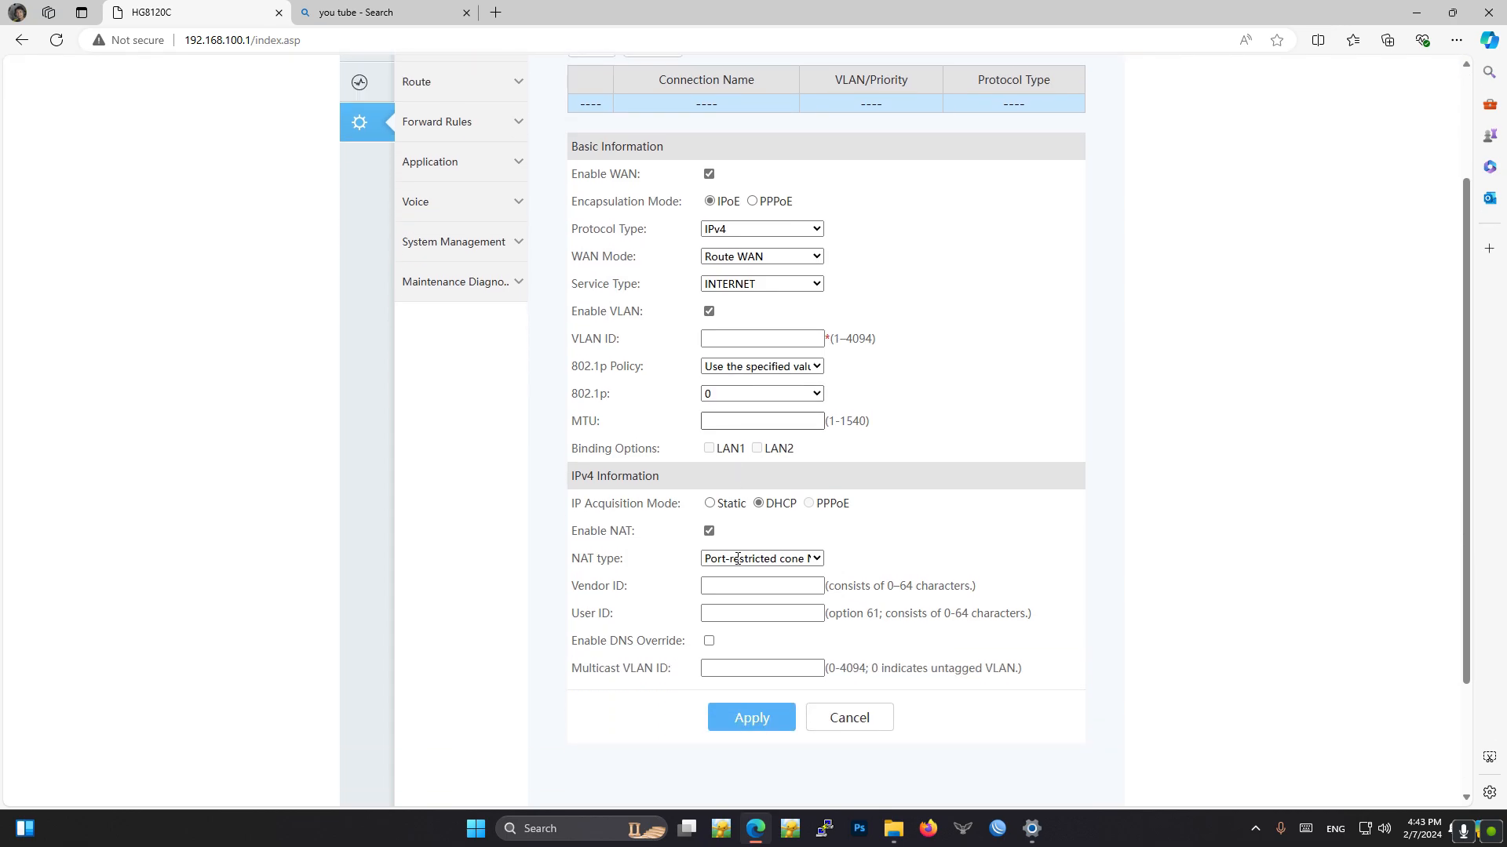
pyautogui.scroll(2, 716, 563)
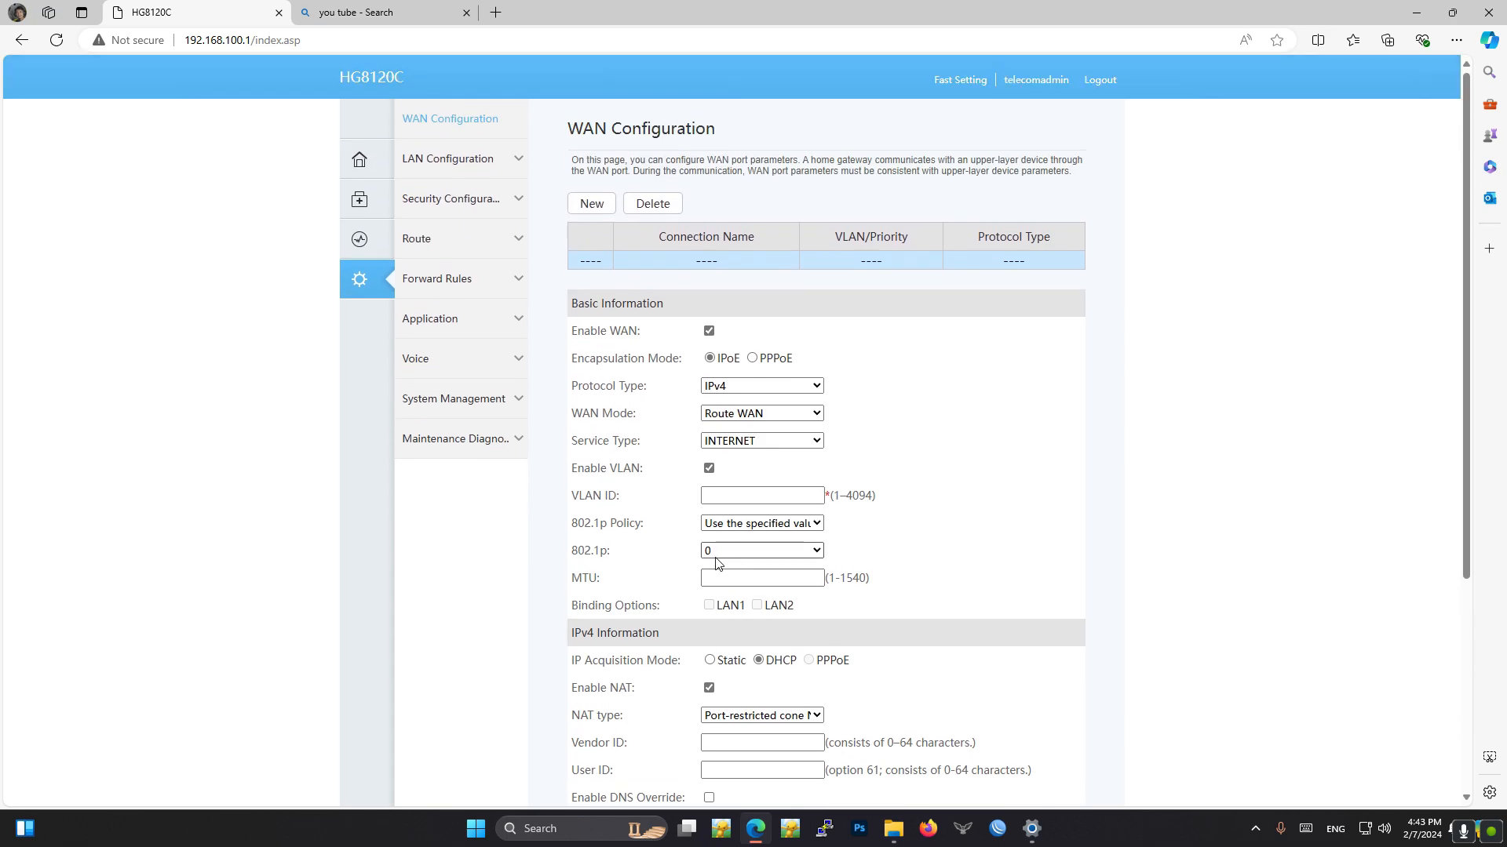
# - Review the LAN configuration pages for Layer 2/3 ports, LAN host, DHCP server, DHCP static IP and DHCPv6 server
pyautogui.click(449, 169)
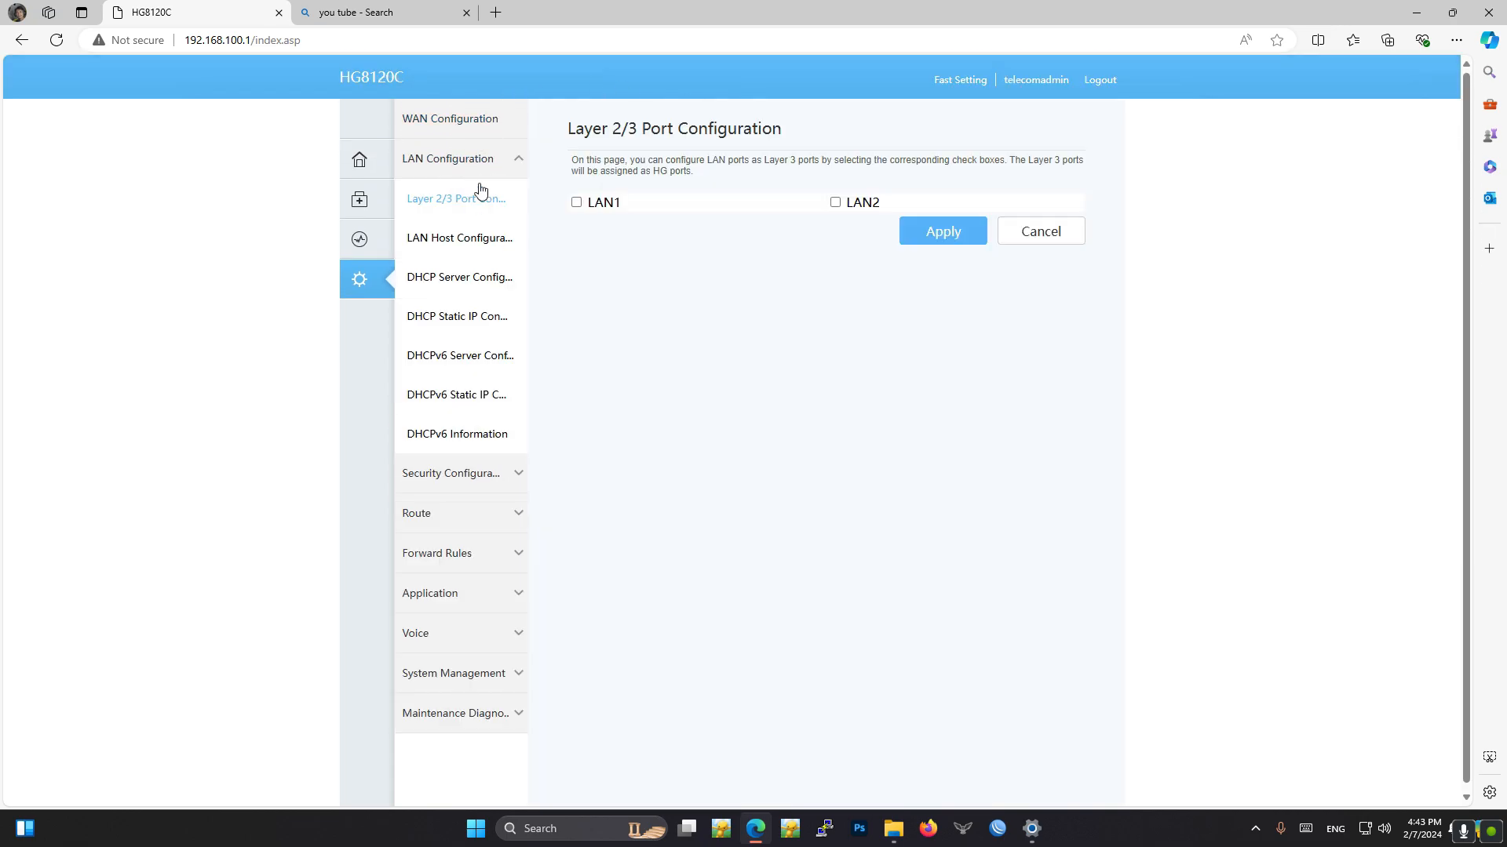
pyautogui.click(462, 251)
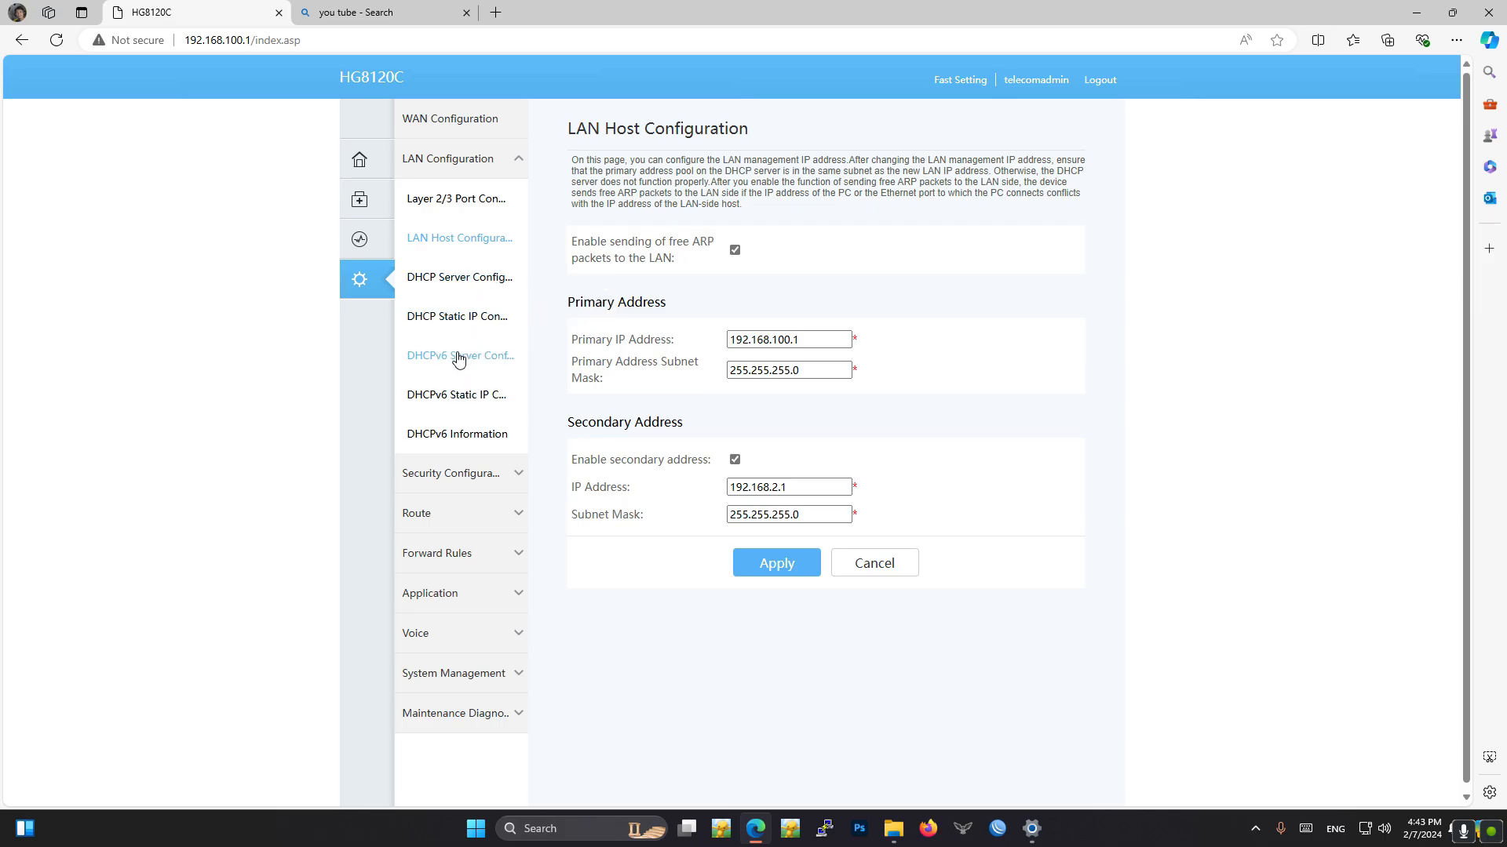
pyautogui.click(465, 287)
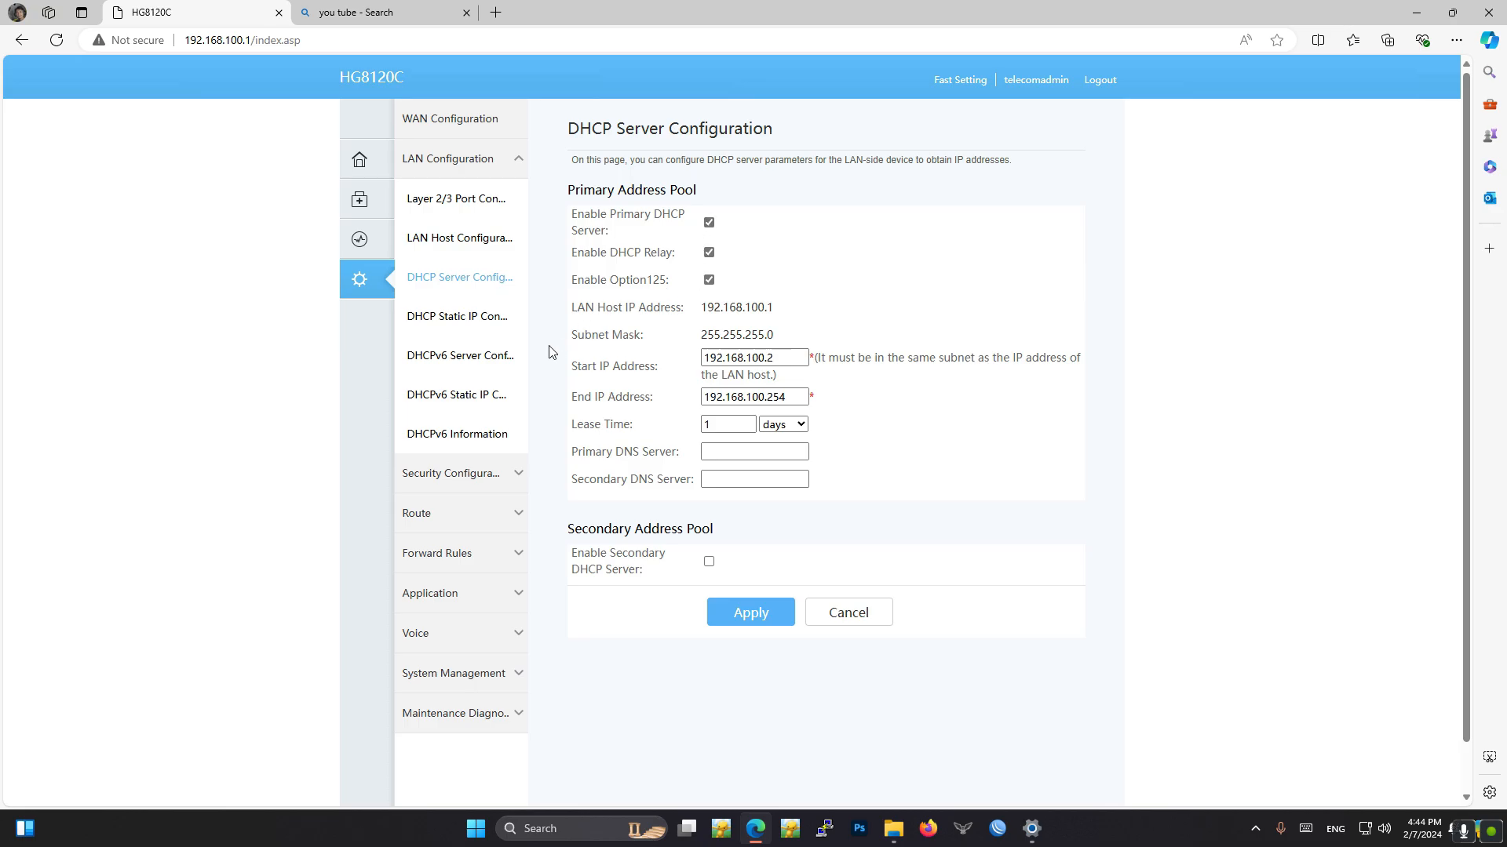
pyautogui.click(473, 320)
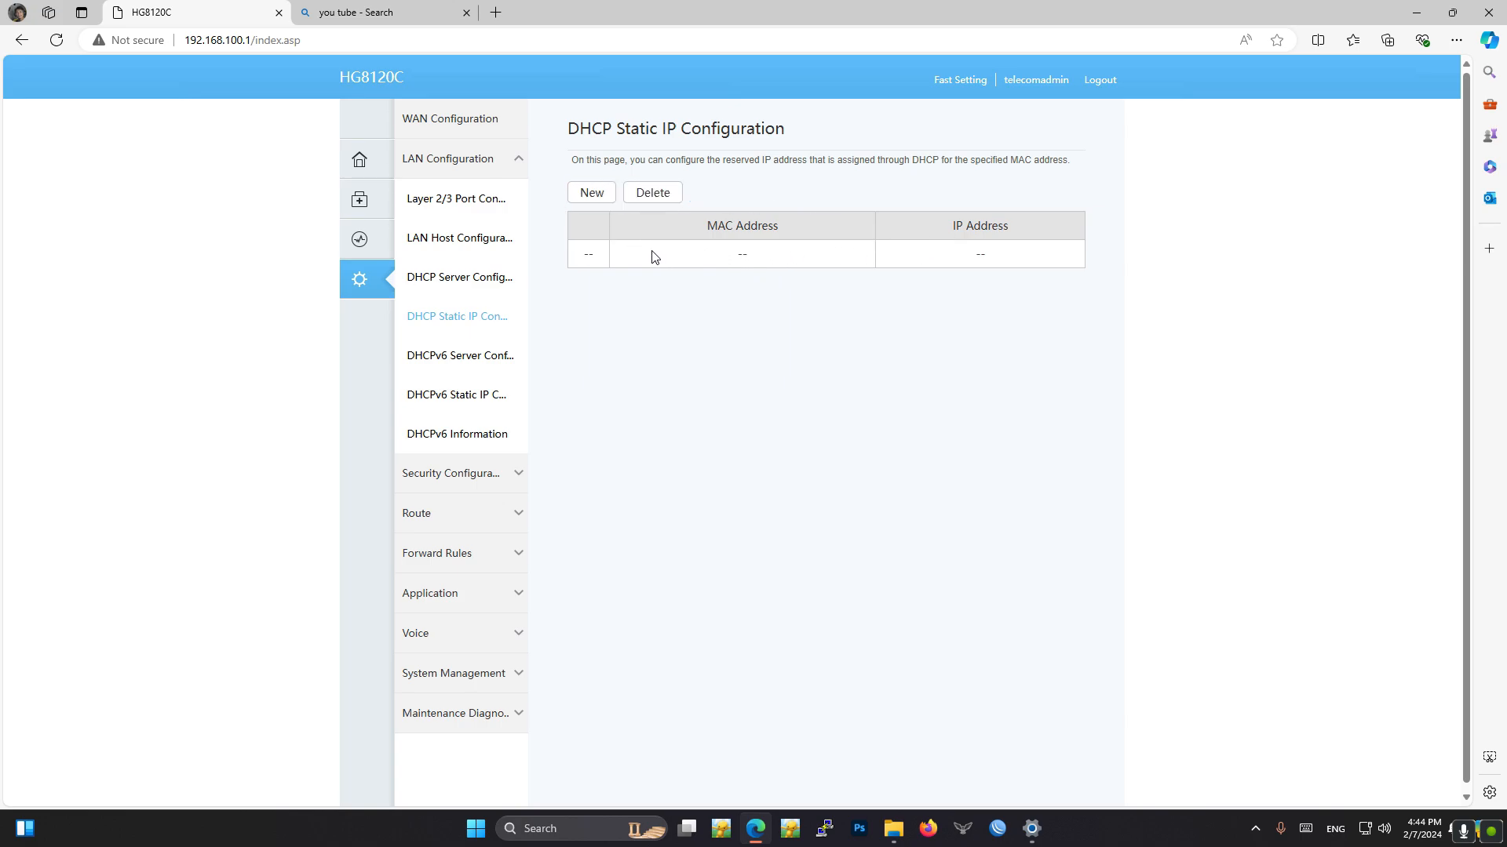
pyautogui.click(487, 367)
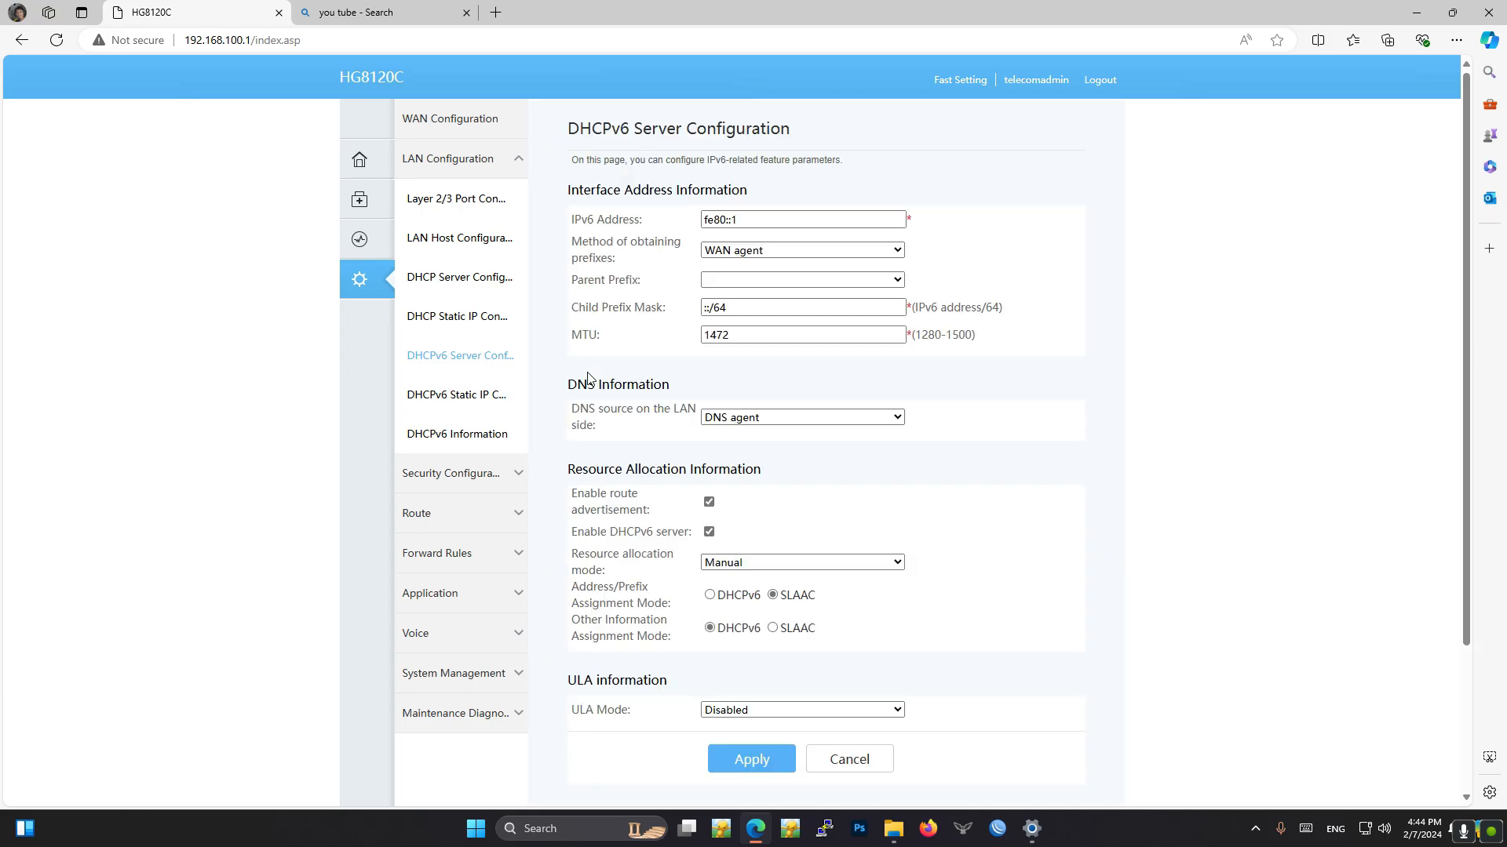
pyautogui.scroll(-1, 557, 428)
pyautogui.scroll(1, 557, 428)
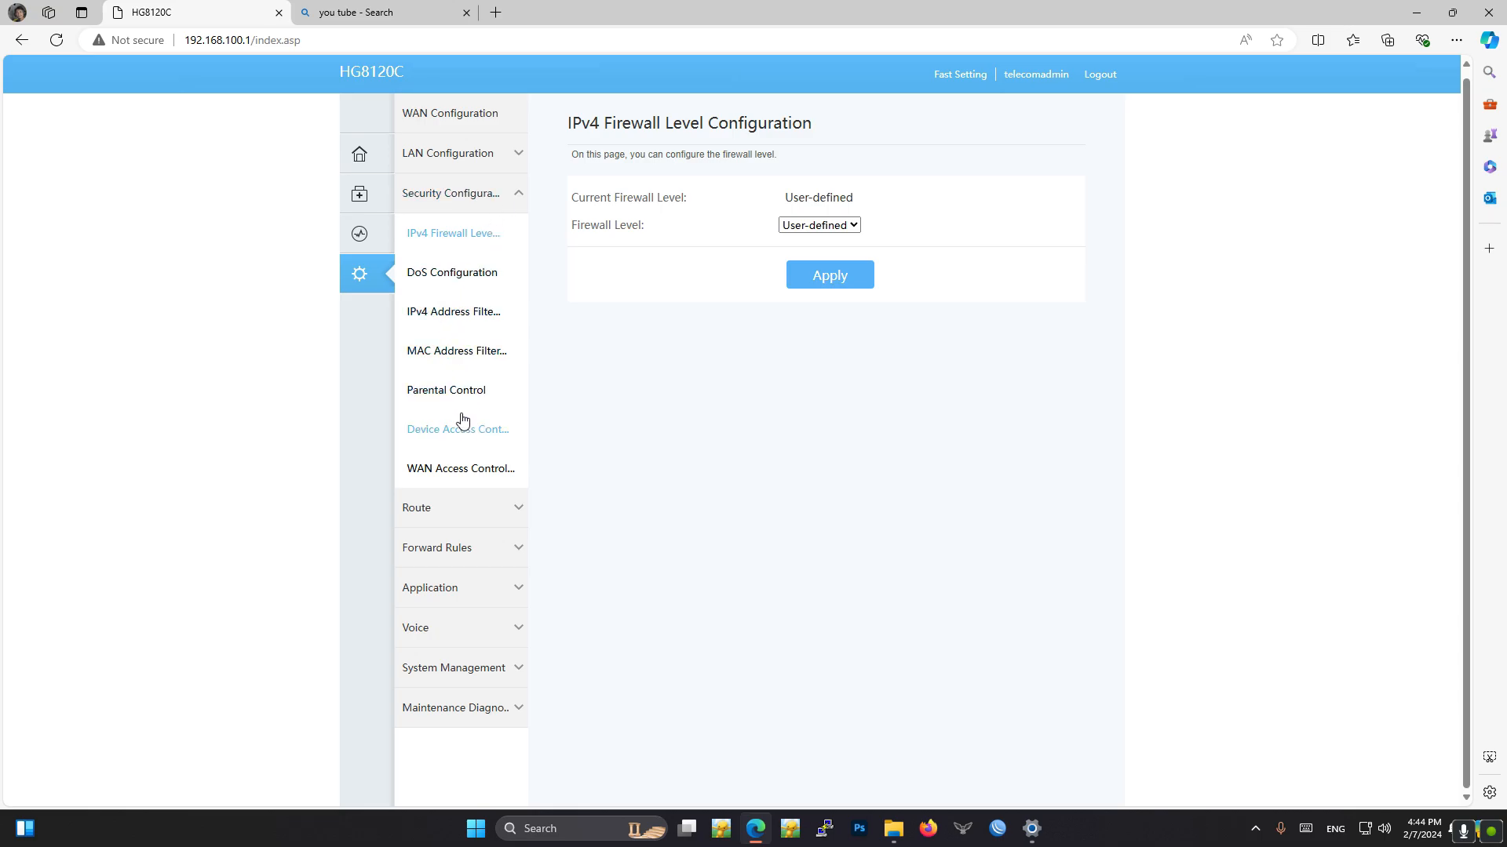
# - Look over WAN Access Control and the Route, Forward Rules and Voice sections of the advanced configuration
pyautogui.click(477, 471)
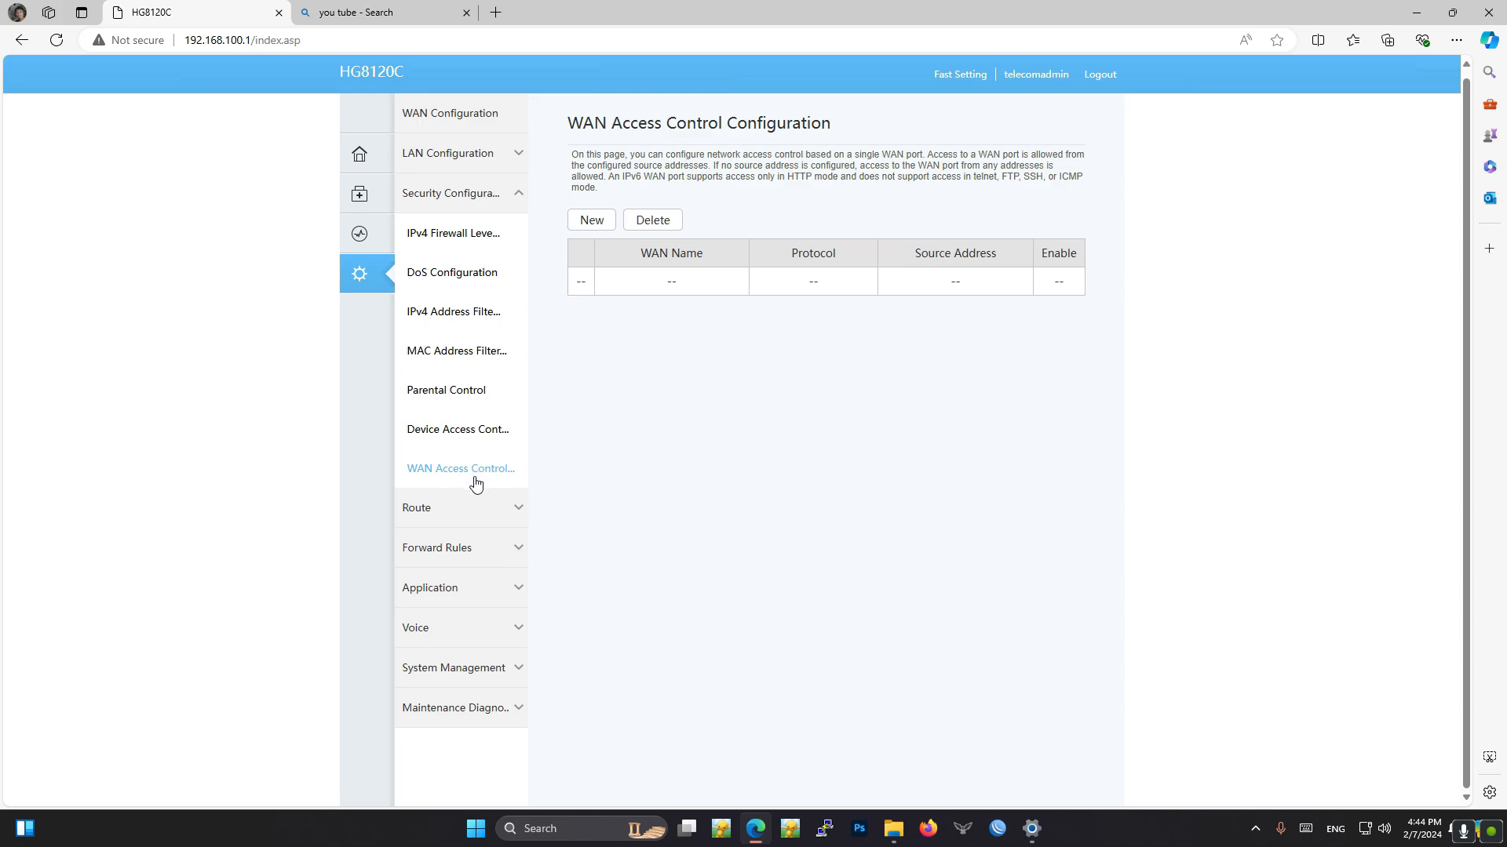
pyautogui.click(489, 521)
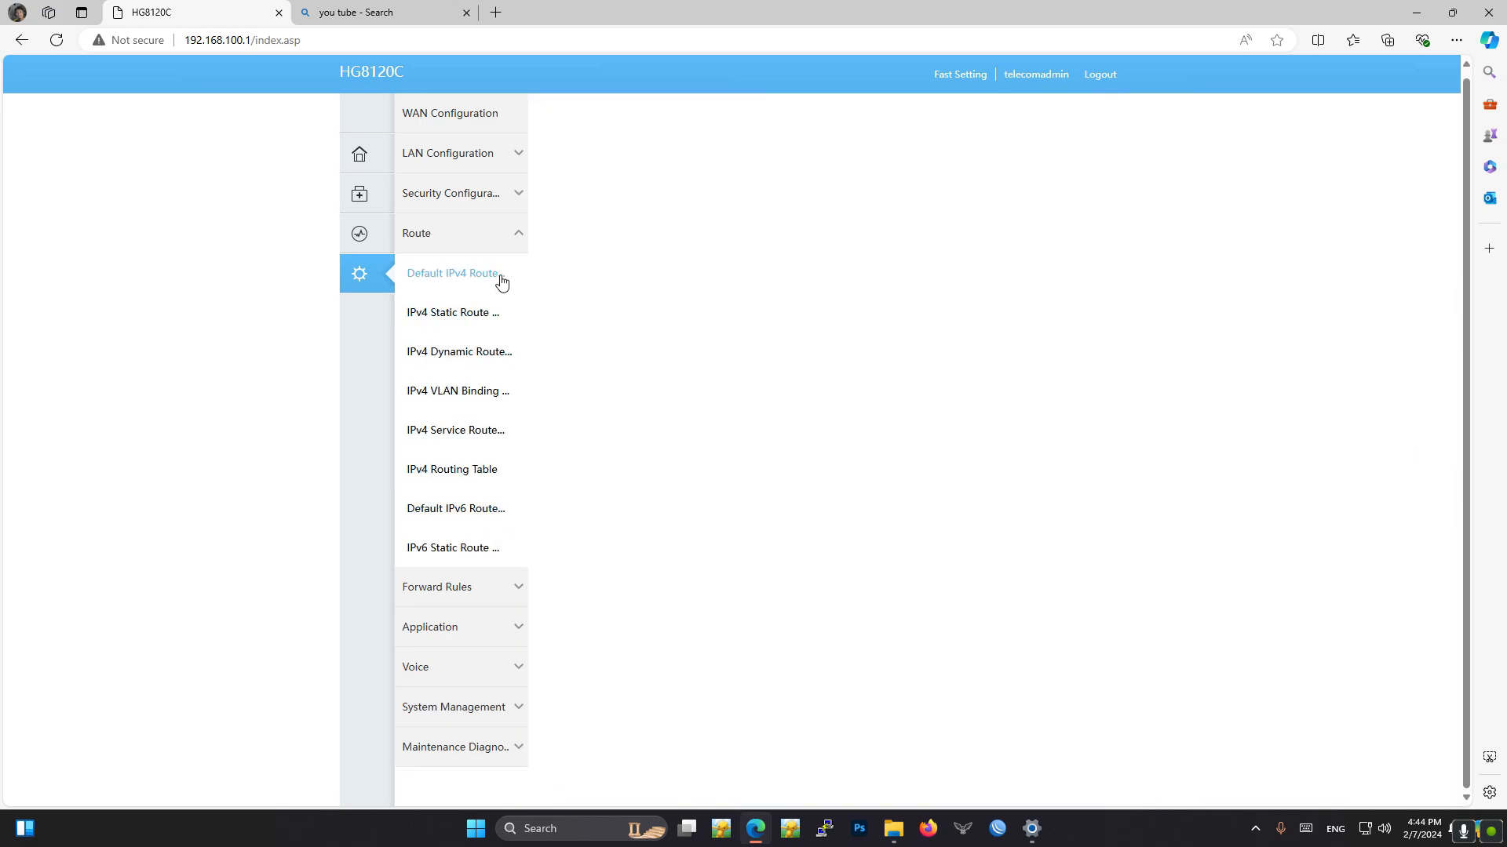
pyautogui.click(463, 588)
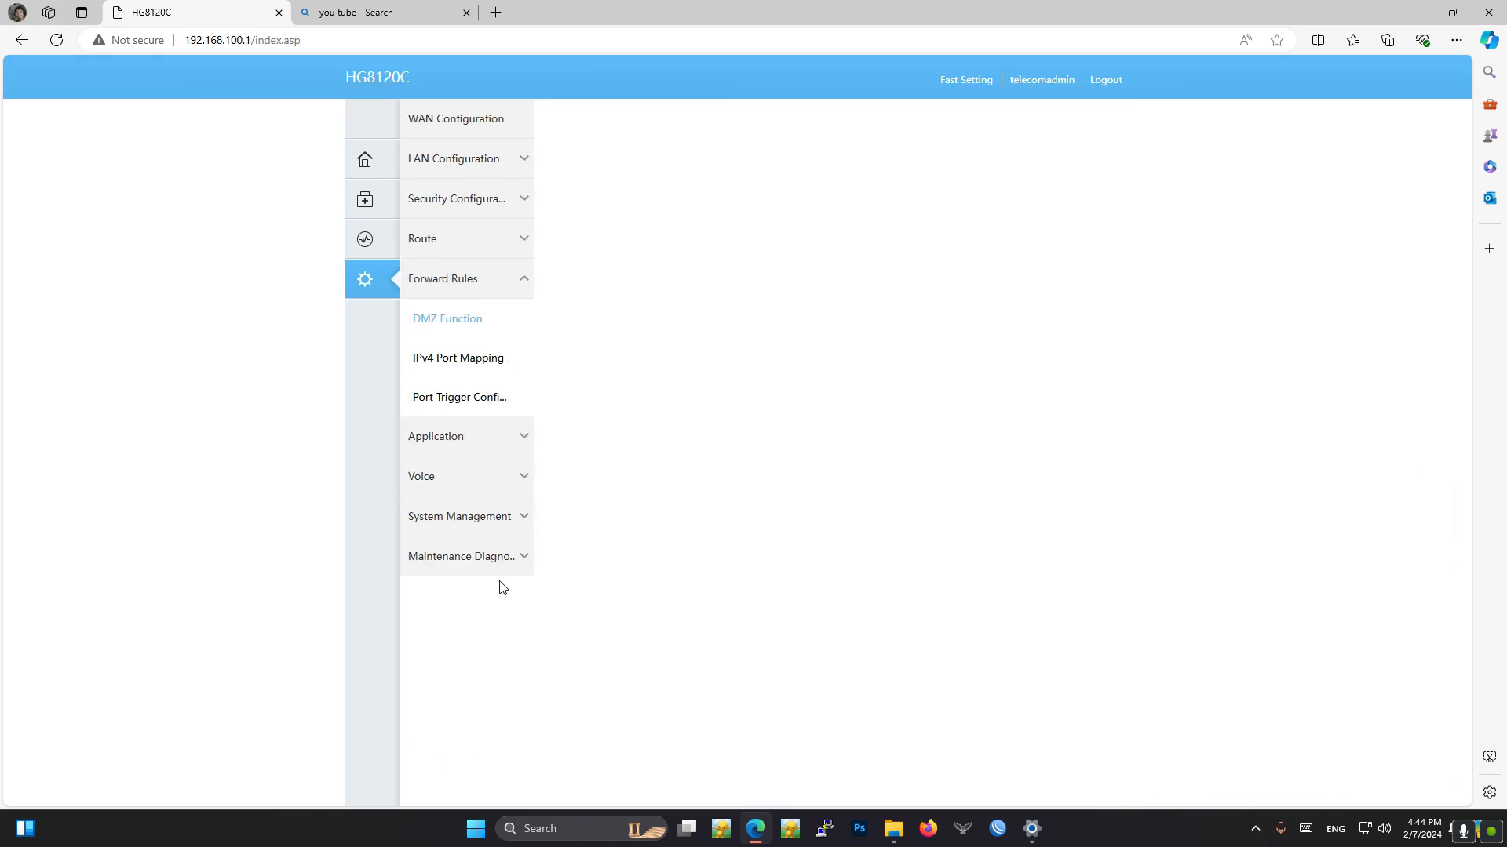
pyautogui.click(484, 487)
# - Examine the TR-069 ACS parameters and certificate options under System Management
pyautogui.click(504, 515)
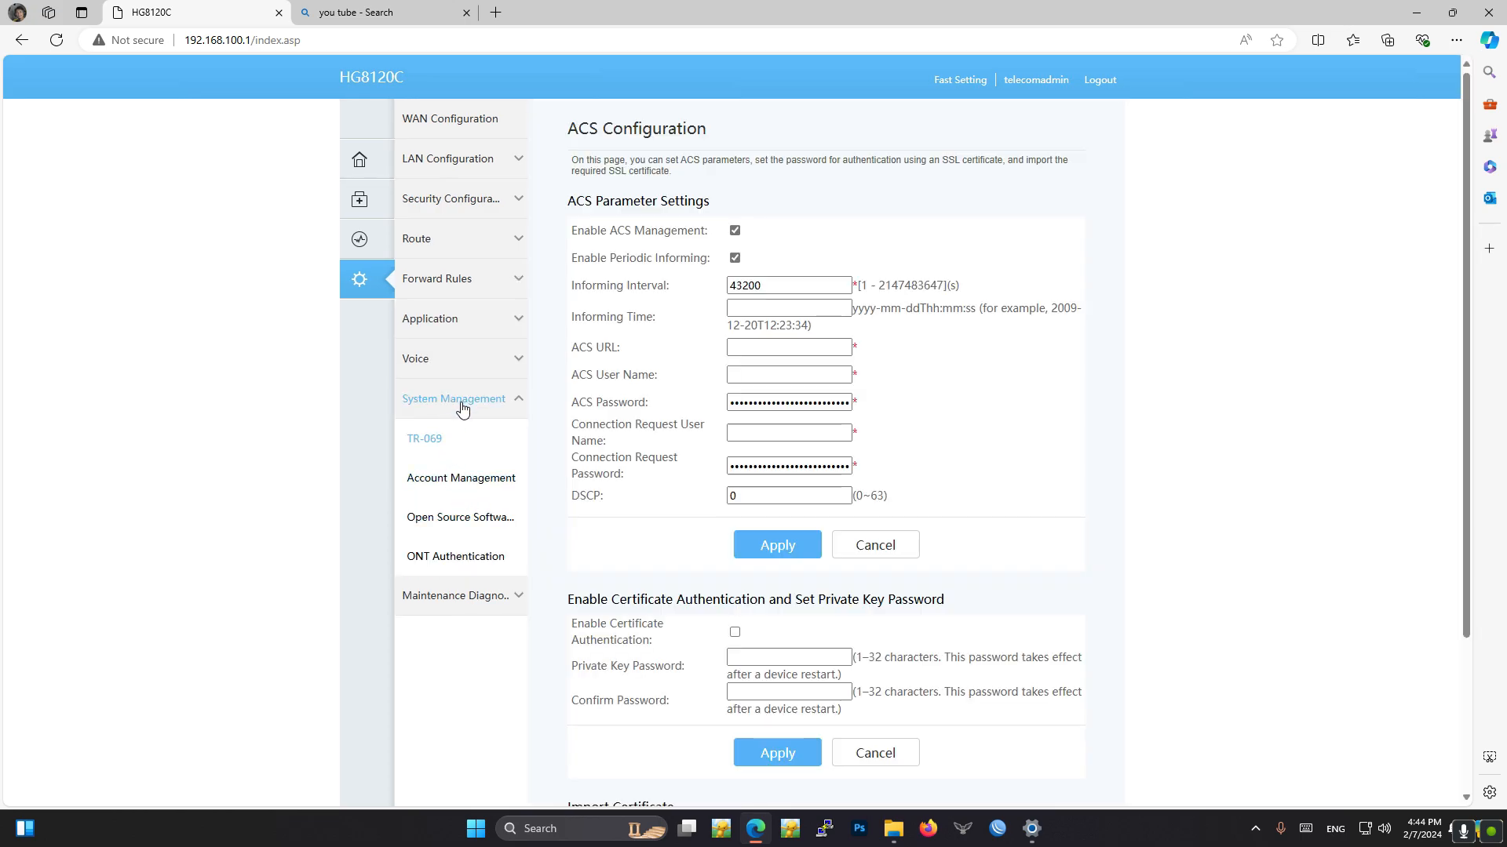
pyautogui.scroll(-2, 559, 523)
pyautogui.scroll(2, 562, 531)
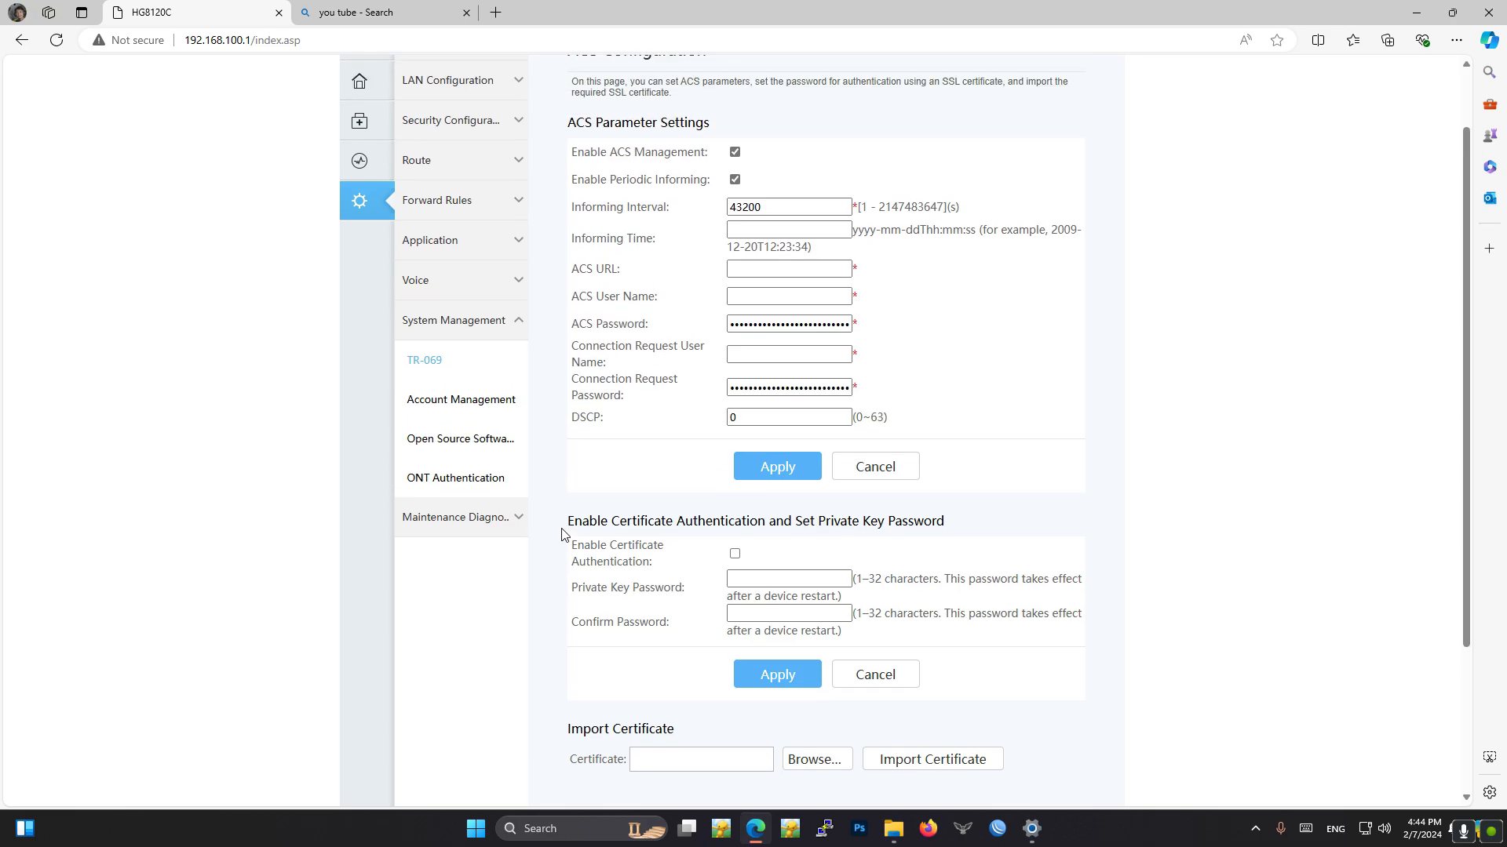
pyautogui.scroll(-1, 510, 471)
# - Review the Maintenance Diagnosis pages, from Software Upgrade, Configuration File and Maintenance to Intelligent Channel Statistics, Fault Info Collect, Remote Mirror and VoIP Statistics
pyautogui.click(478, 515)
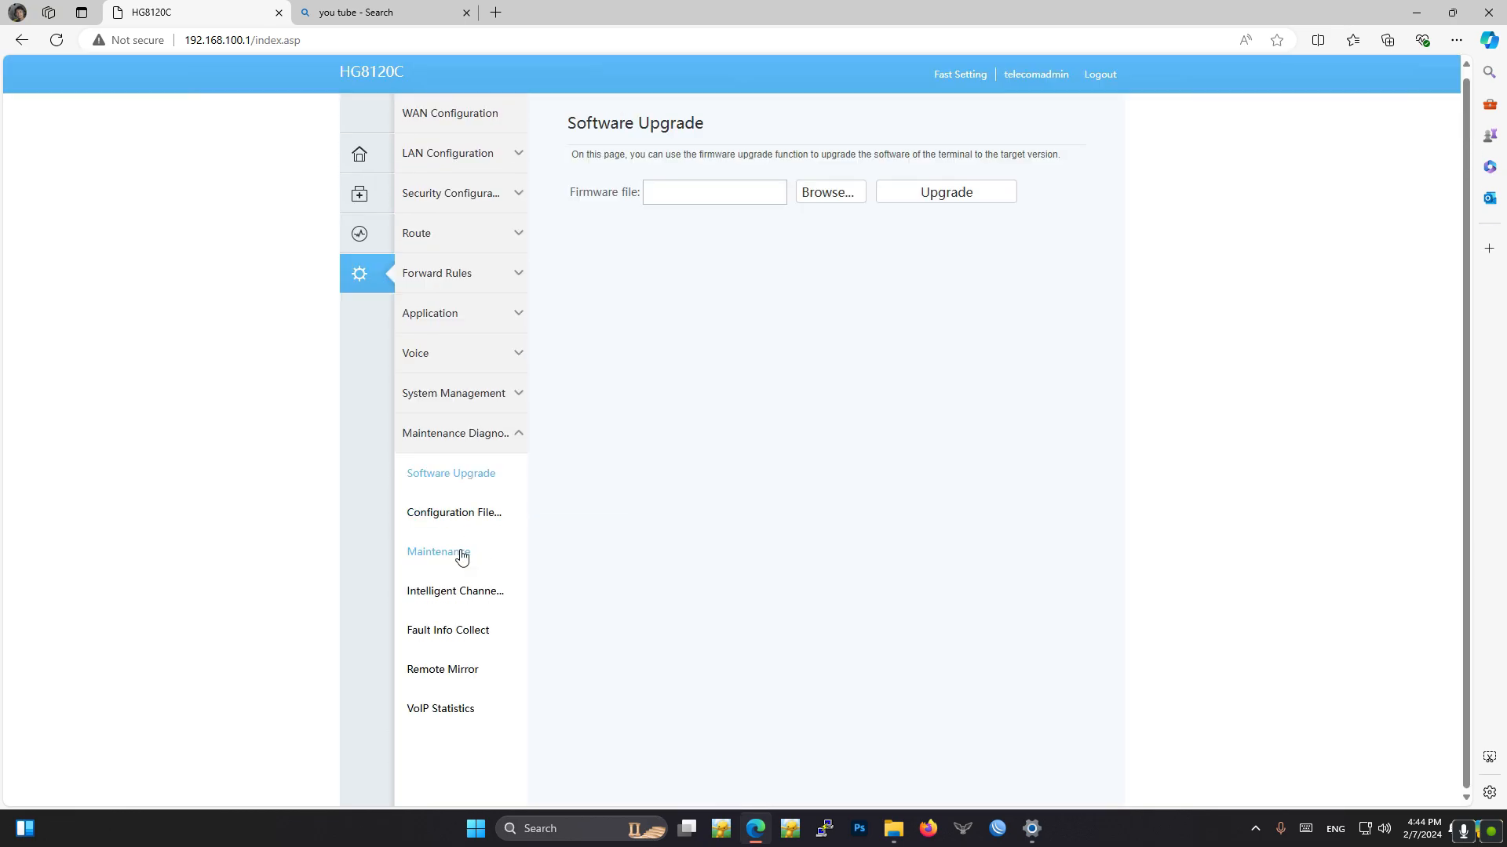
pyautogui.scroll(1, 455, 598)
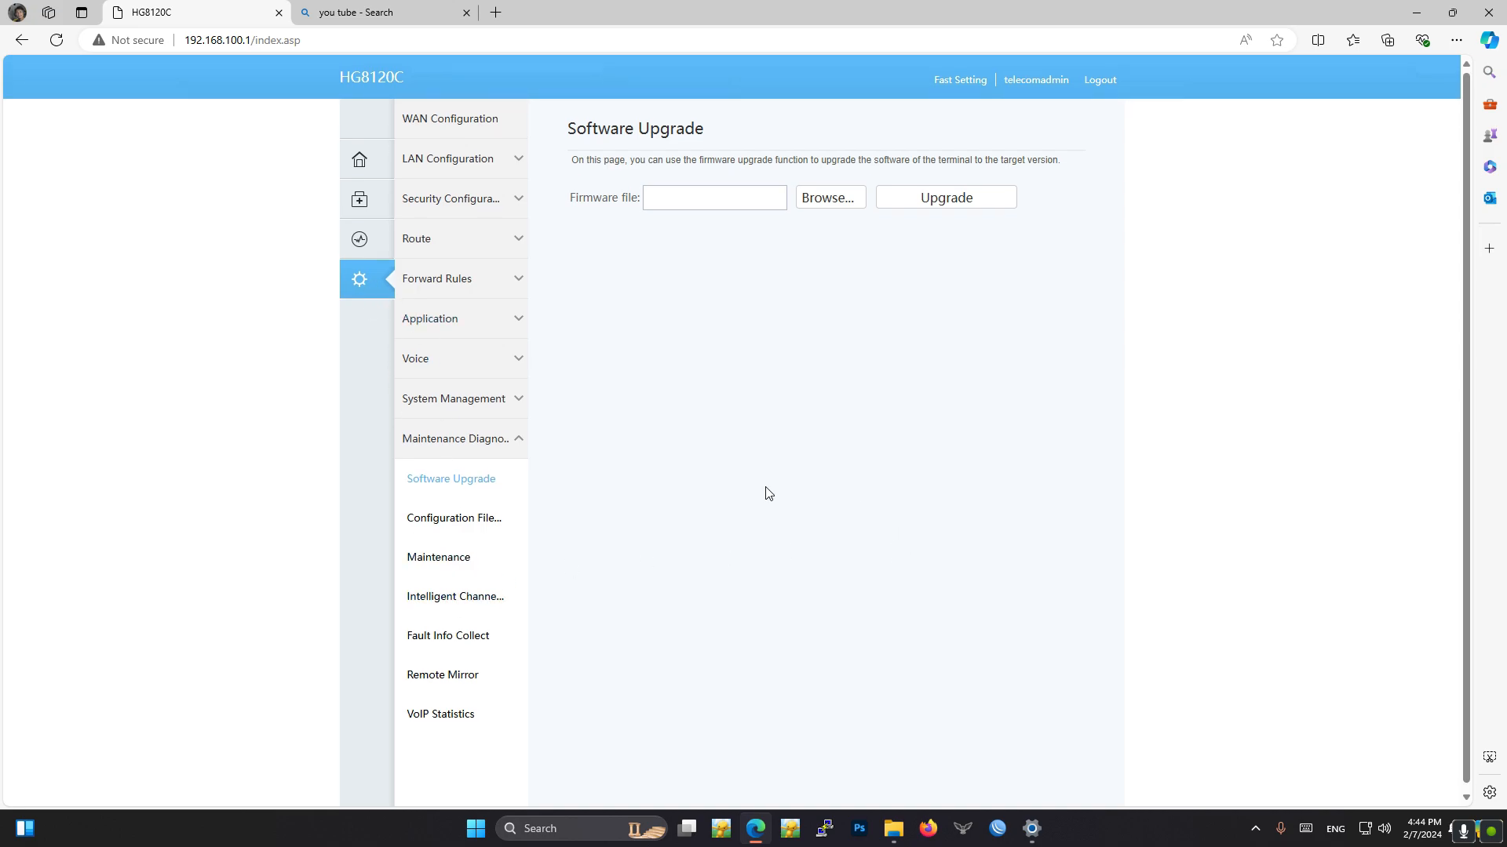
pyautogui.click(457, 523)
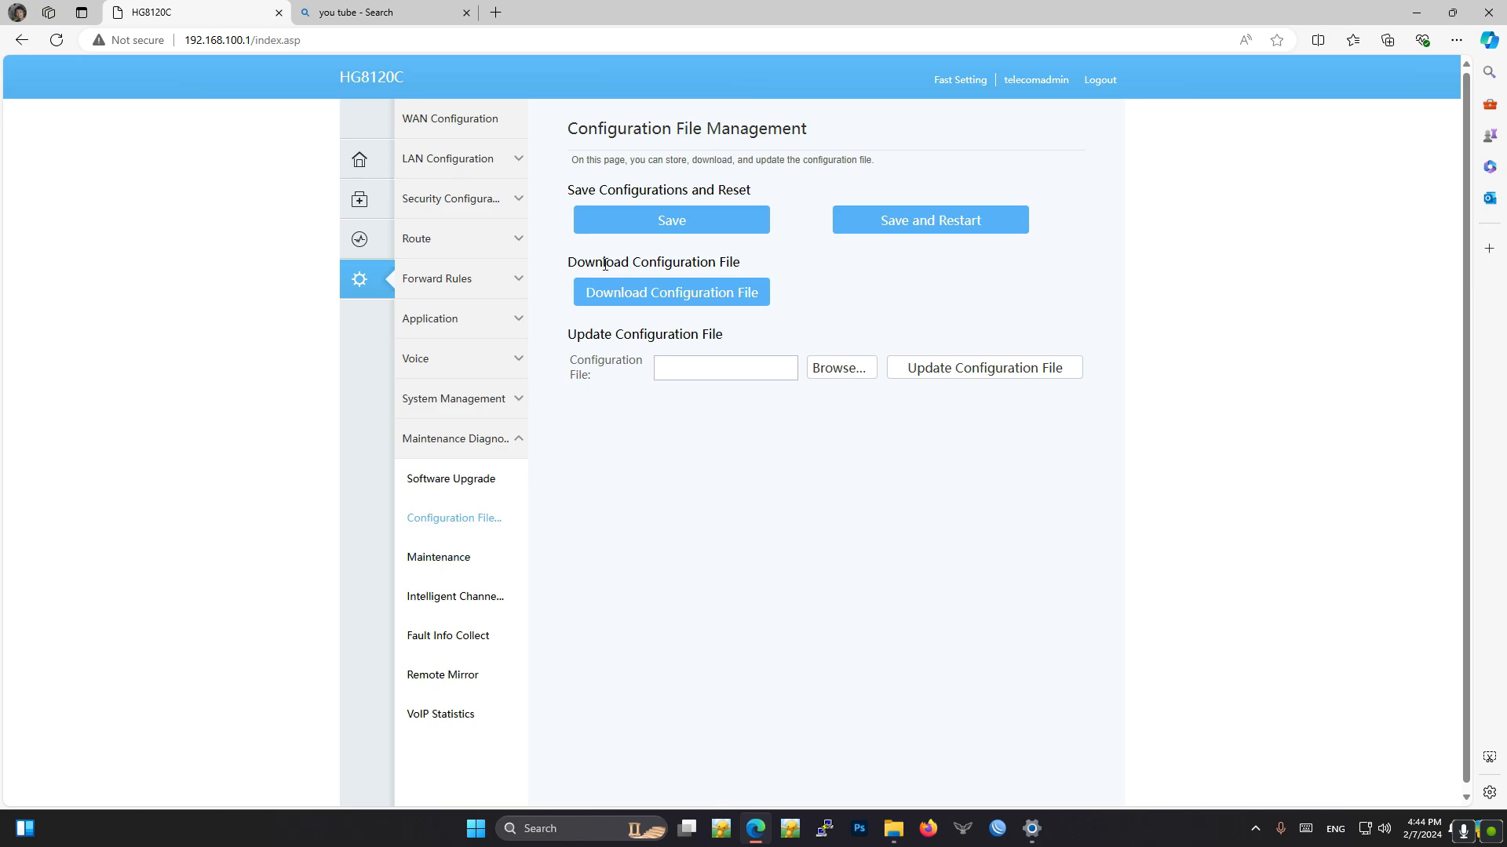
pyautogui.click(451, 559)
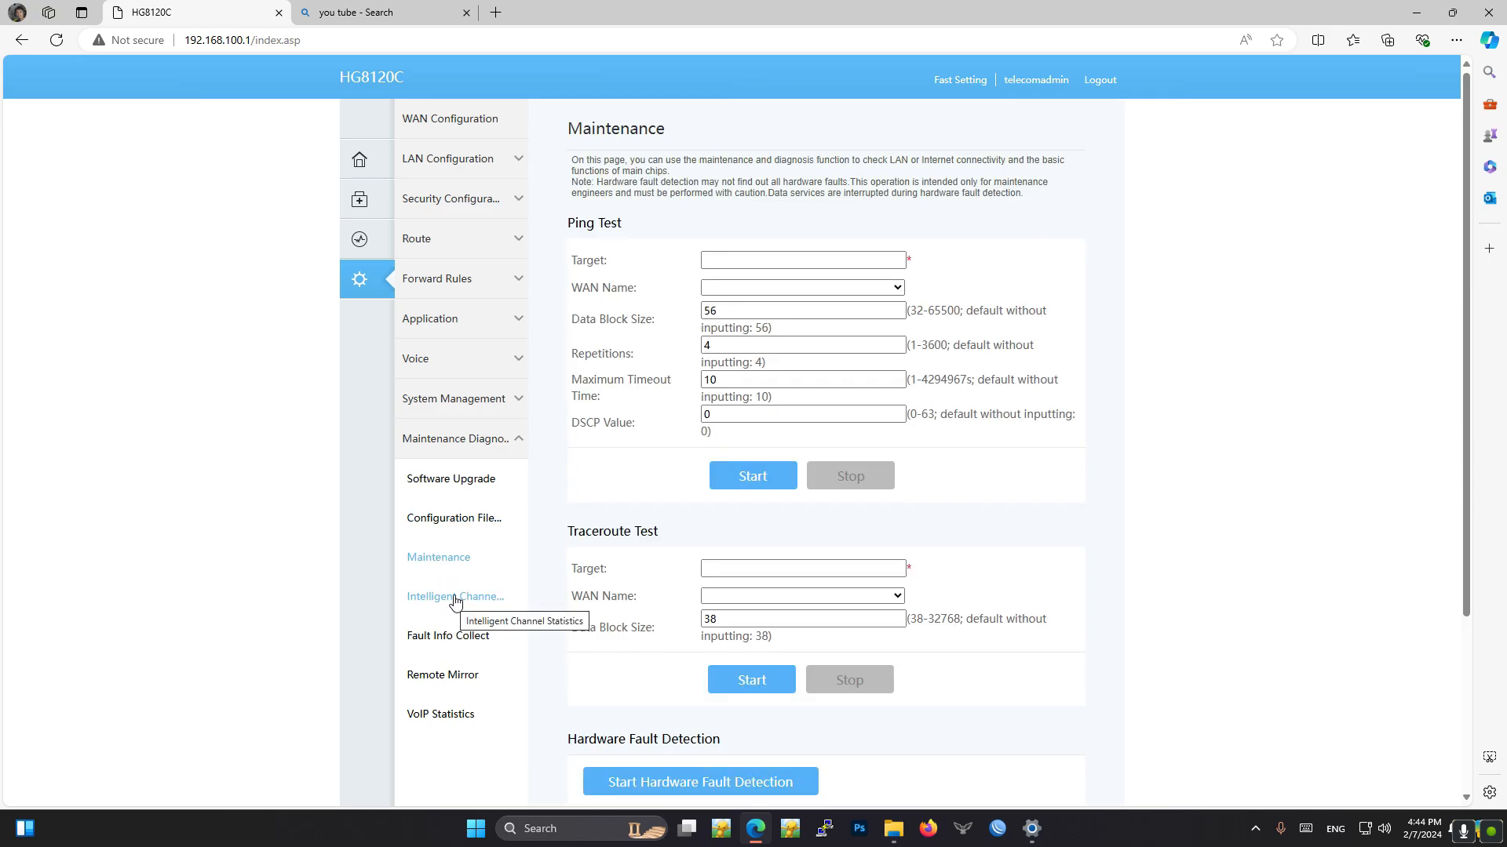
pyautogui.click(456, 598)
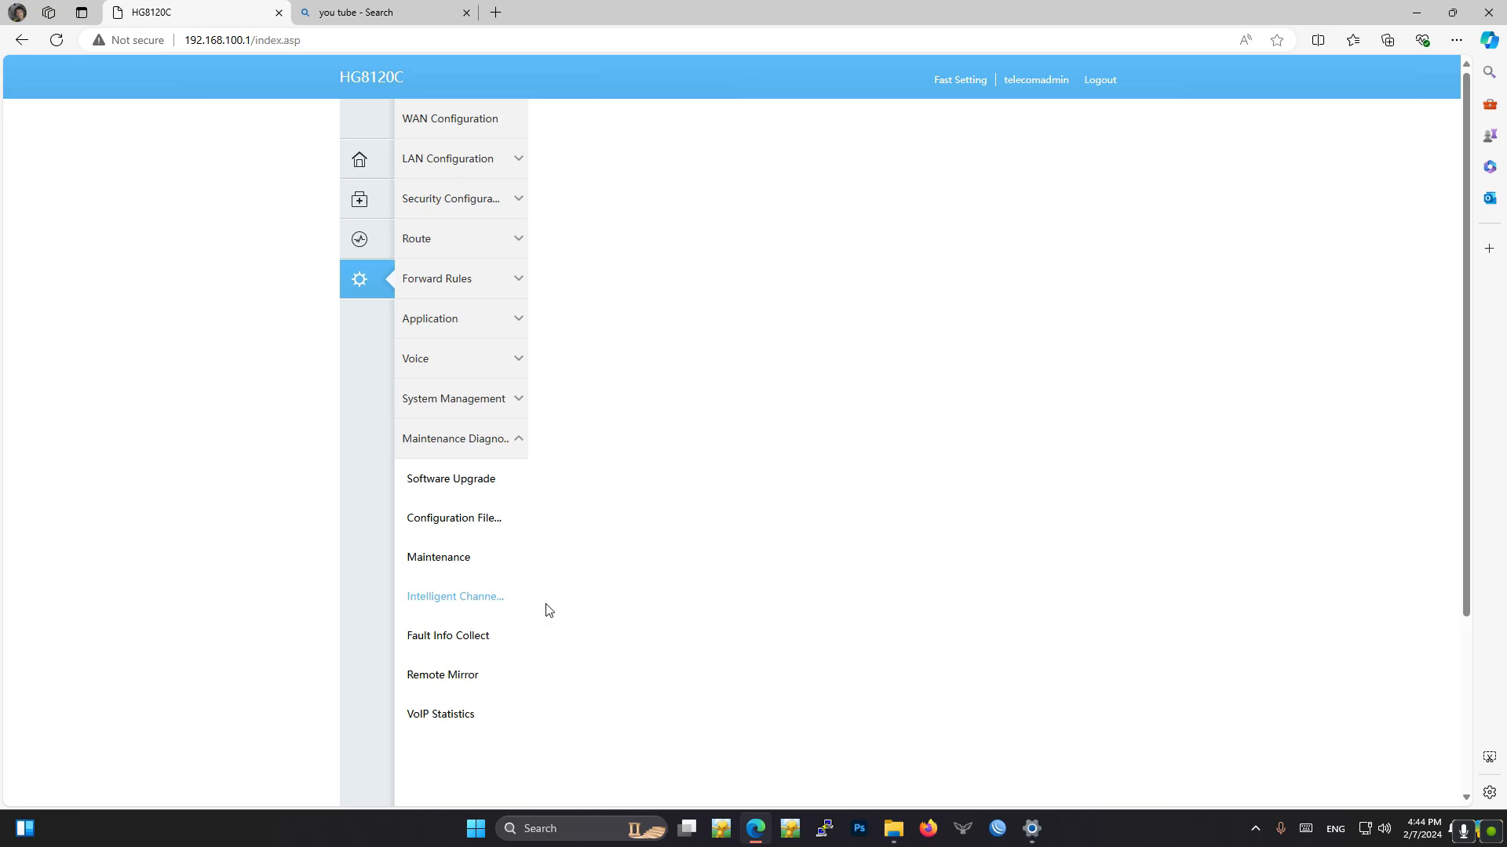
pyautogui.click(440, 639)
pyautogui.click(445, 680)
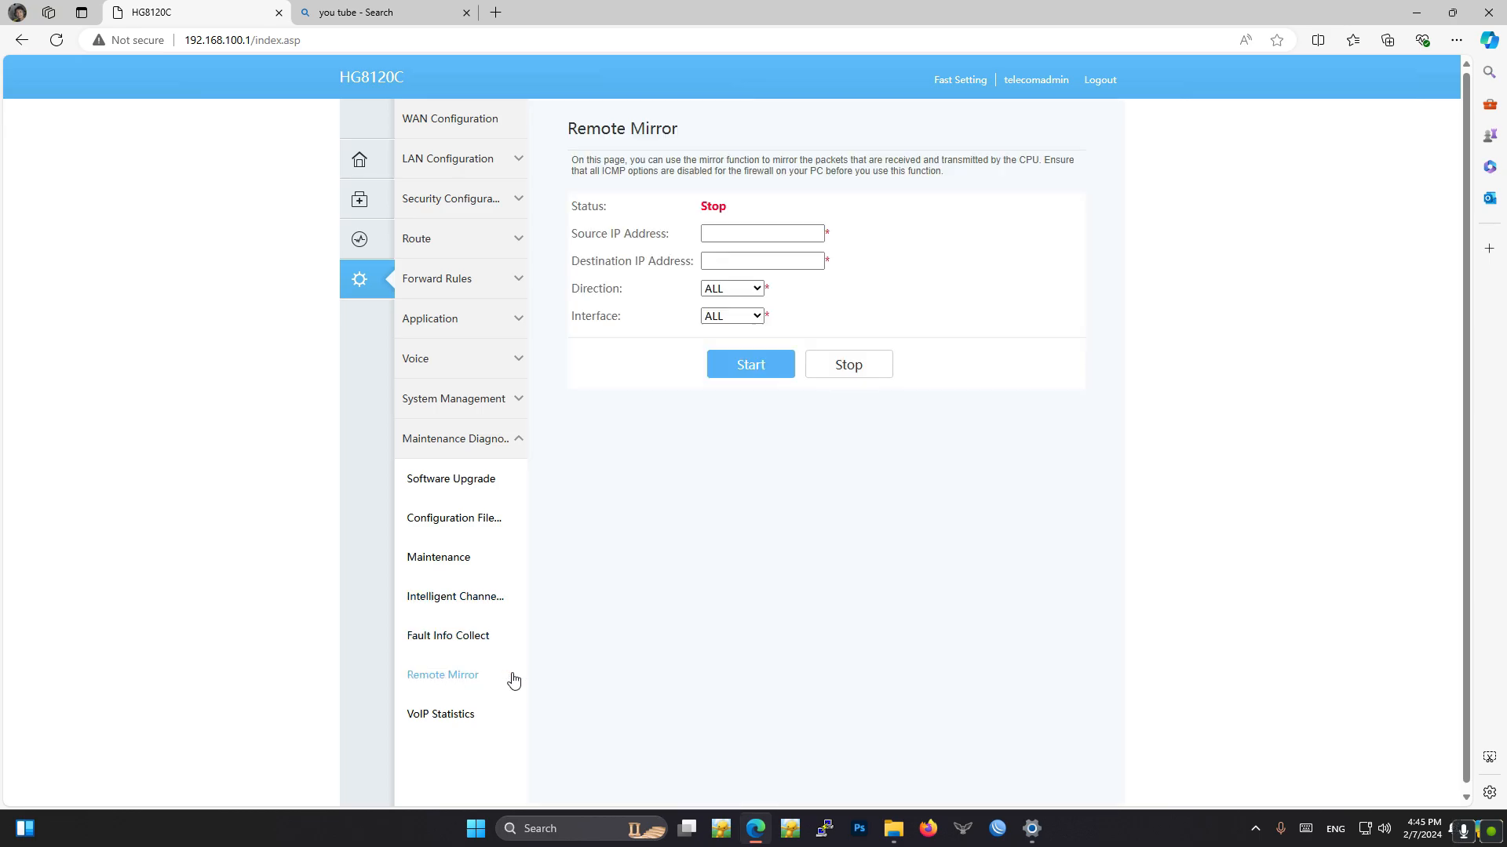
pyautogui.click(444, 716)
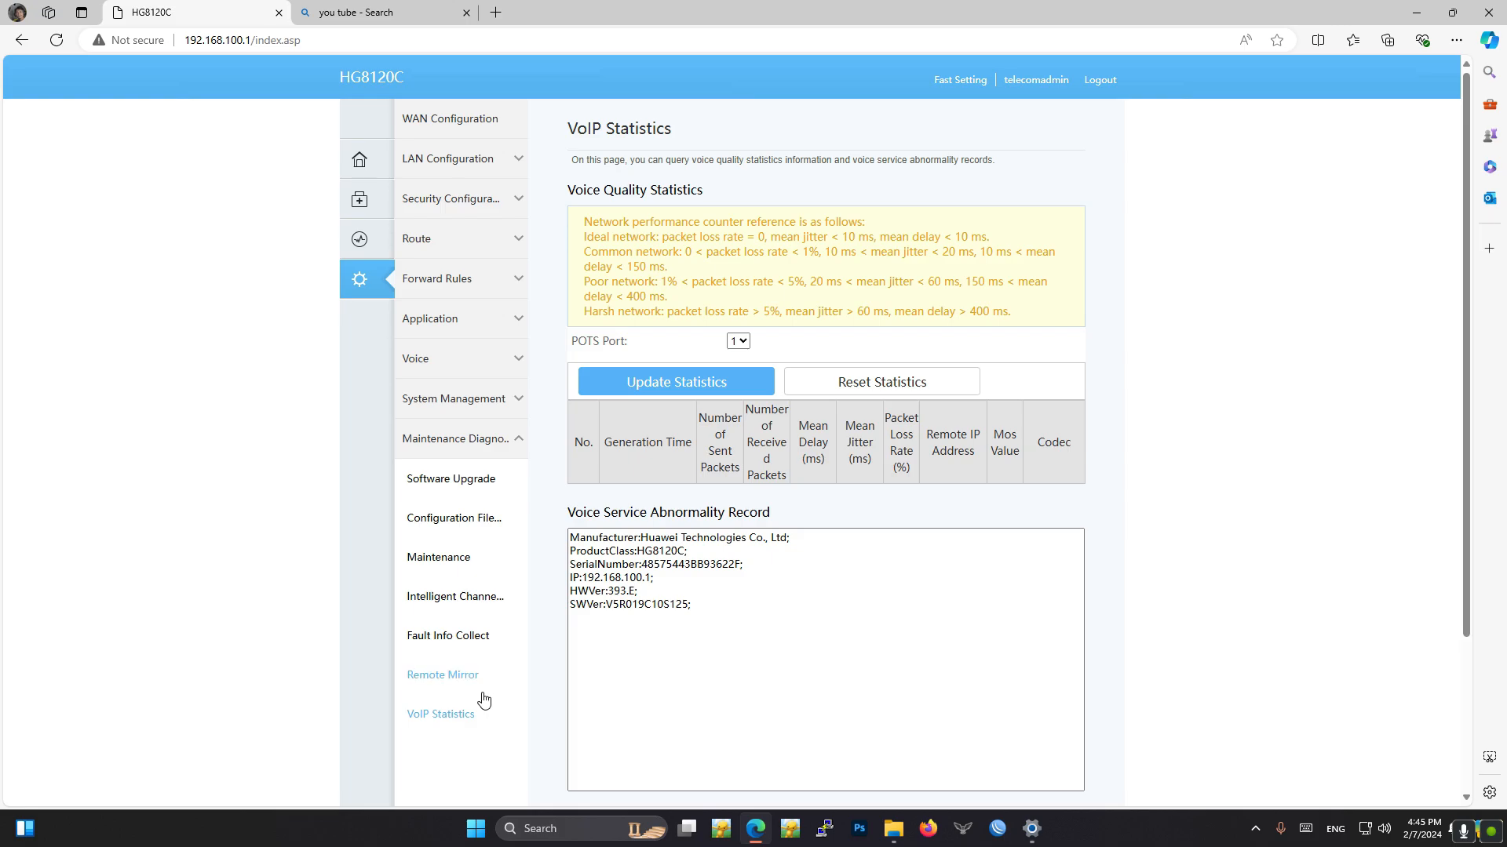
pyautogui.scroll(-3, 787, 628)
pyautogui.scroll(3, 787, 644)
# - Start a new WAN connection with PPPoE encapsulation in Route WAN mode and disable its VLAN
pyautogui.click(443, 120)
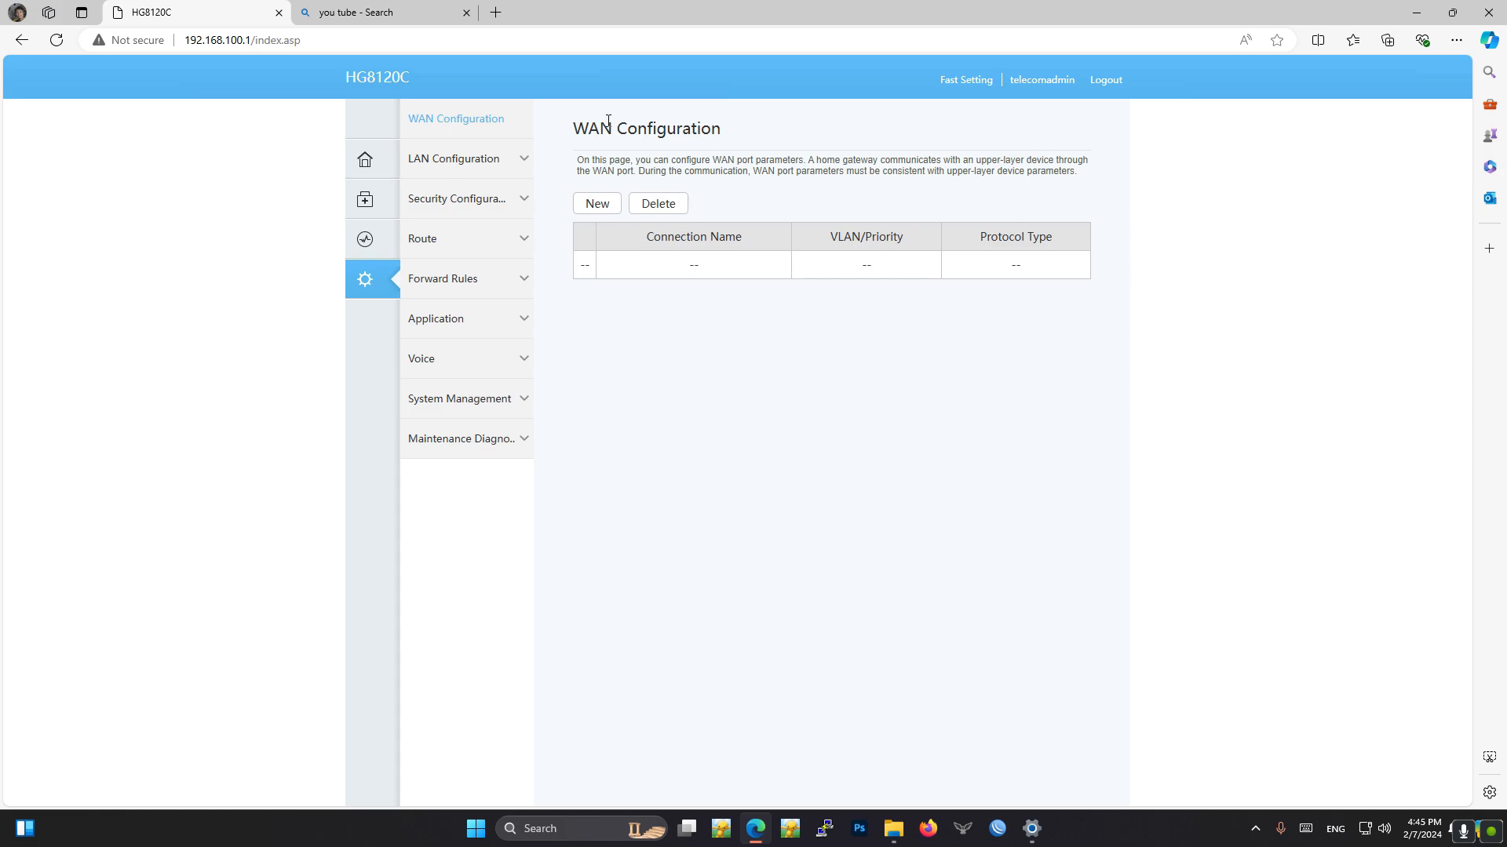
pyautogui.click(596, 203)
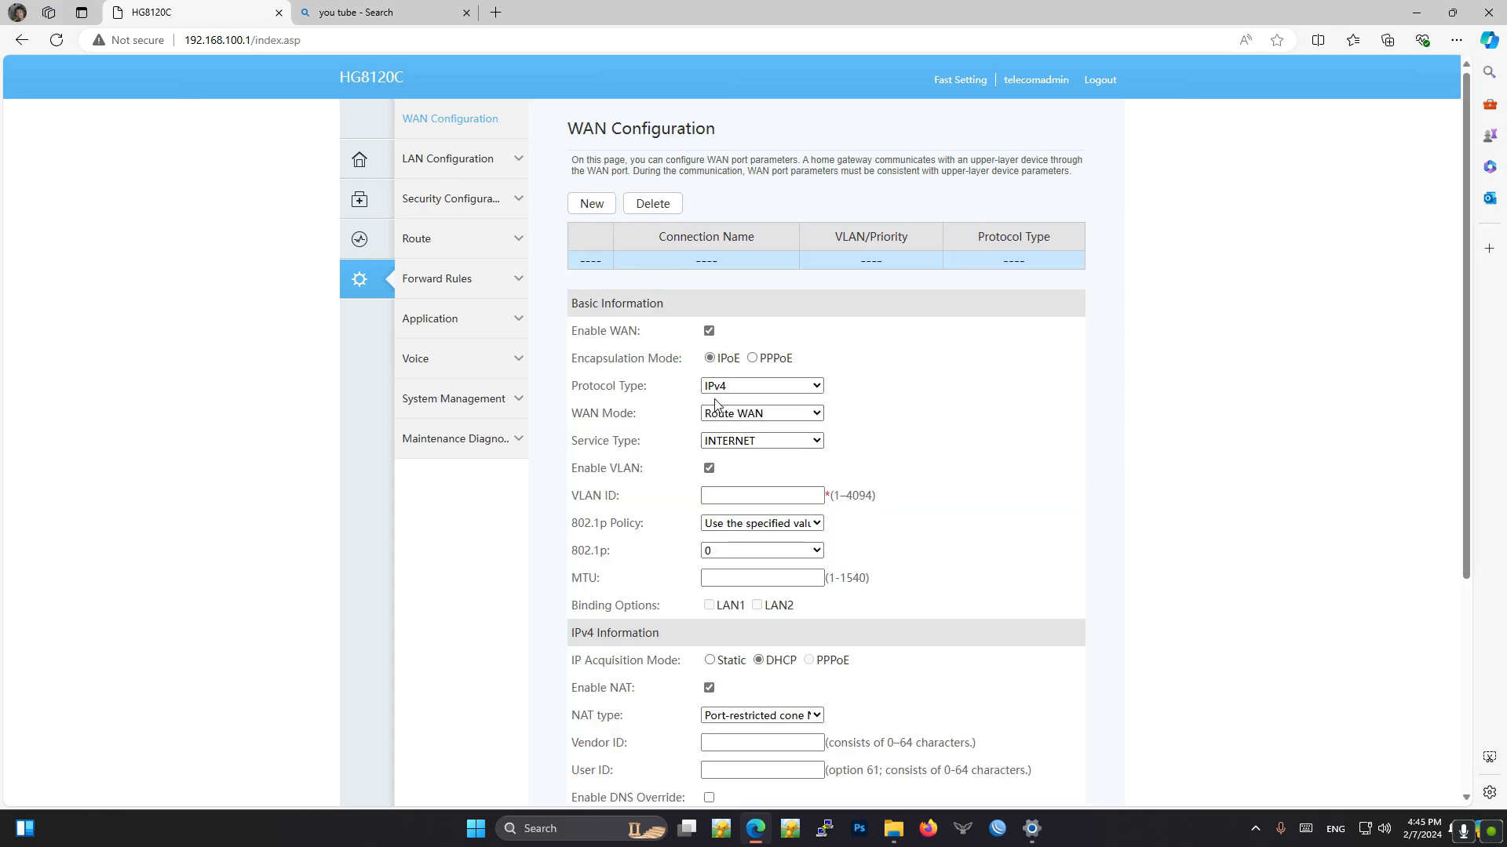
pyautogui.click(752, 359)
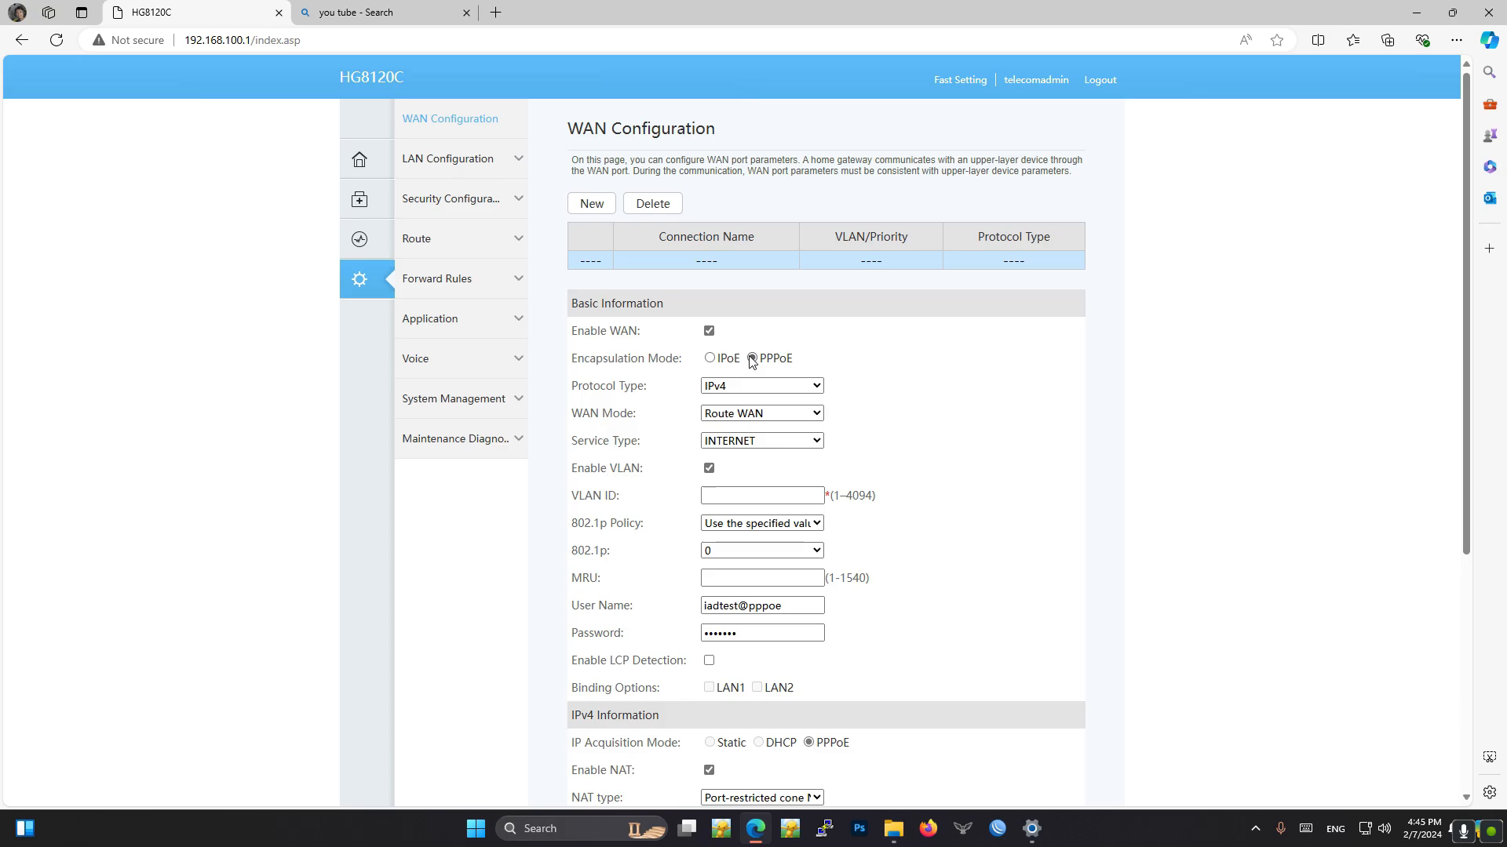
pyautogui.click(798, 416)
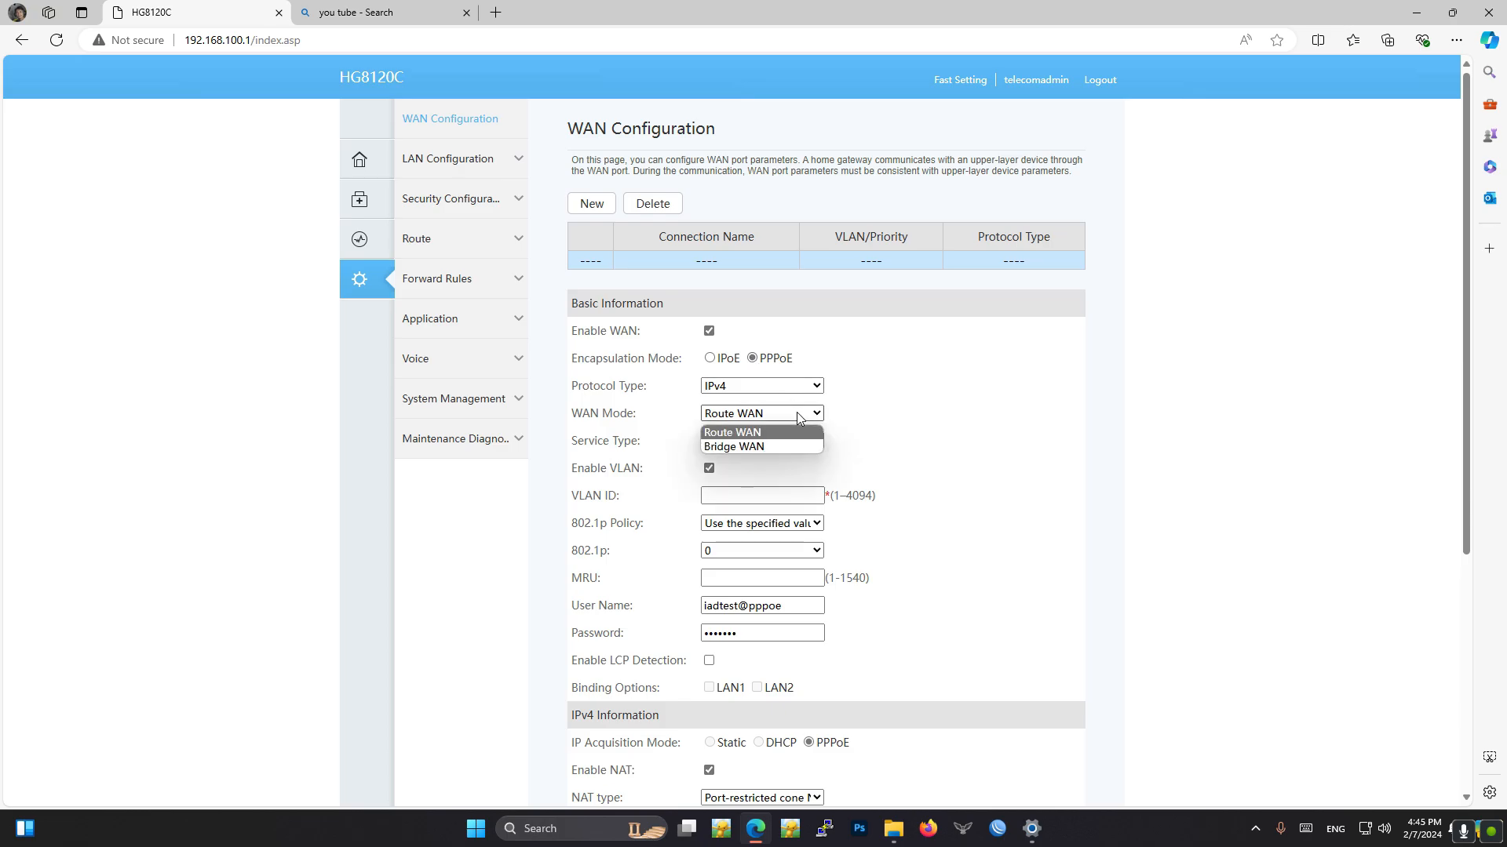
pyautogui.click(743, 434)
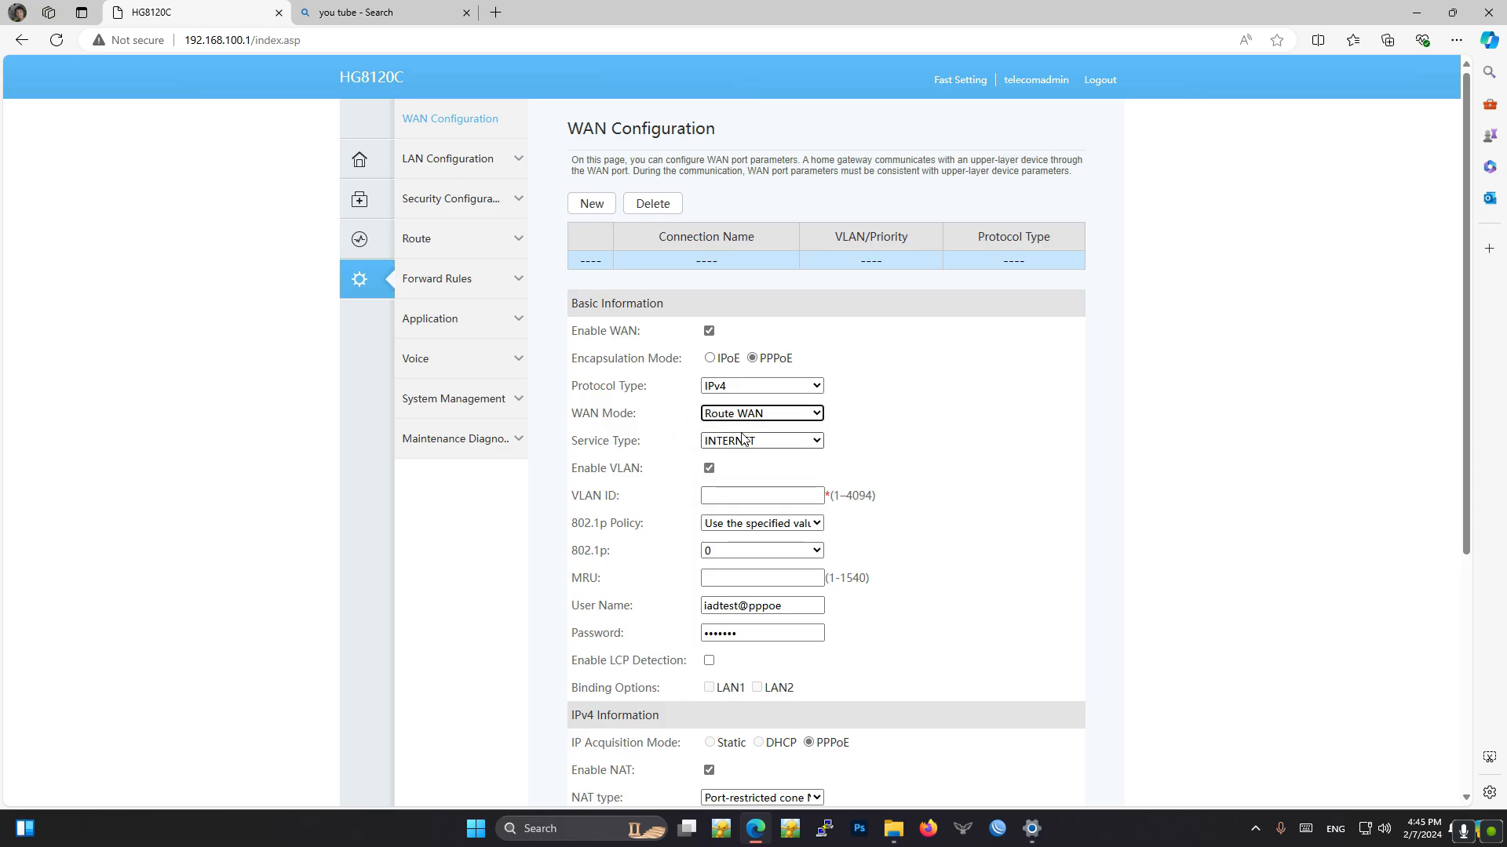
pyautogui.click(758, 416)
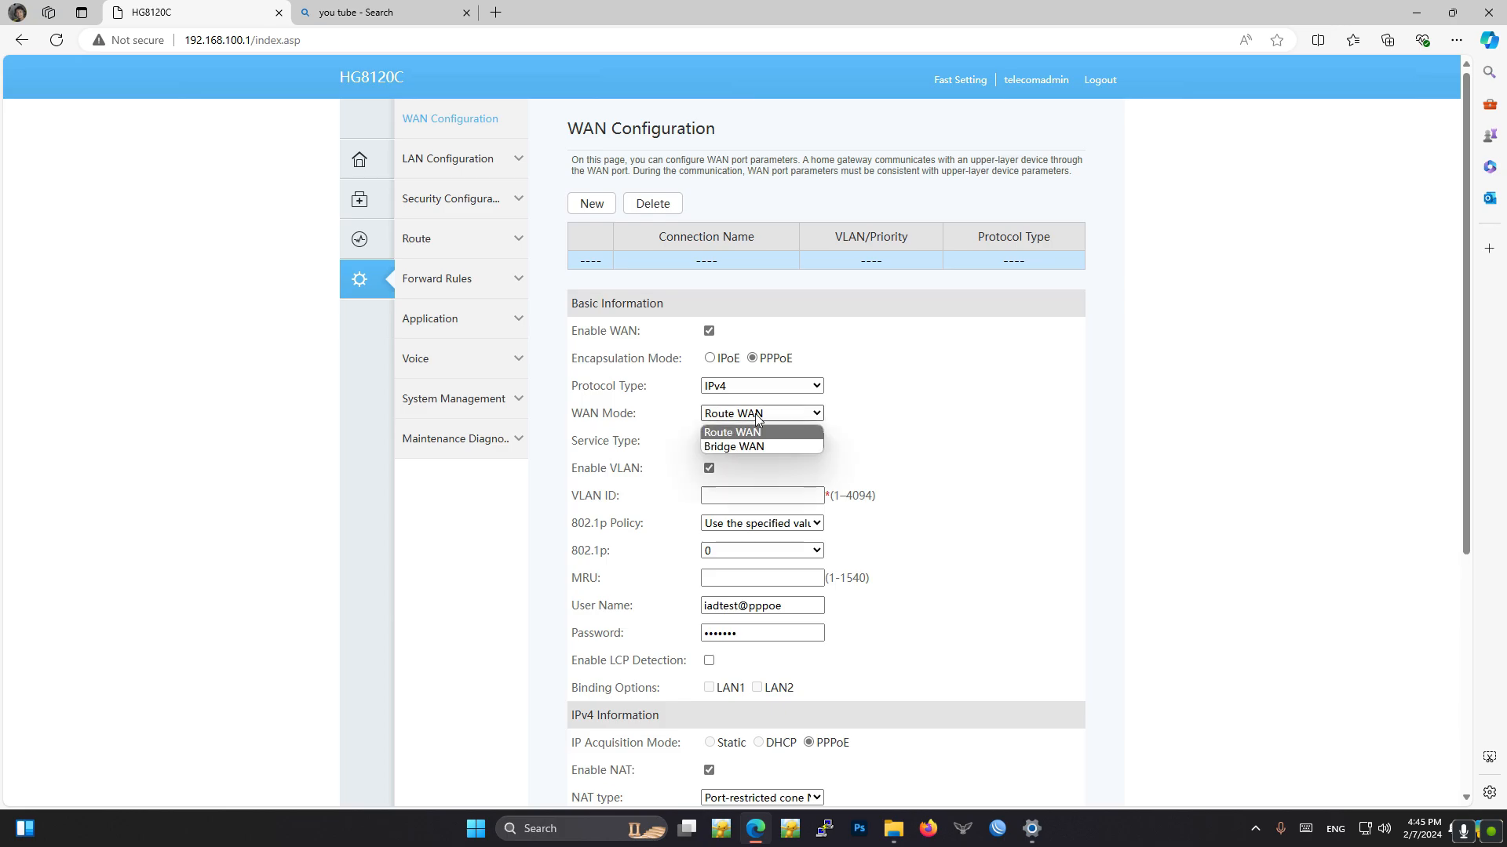
pyautogui.click(745, 417)
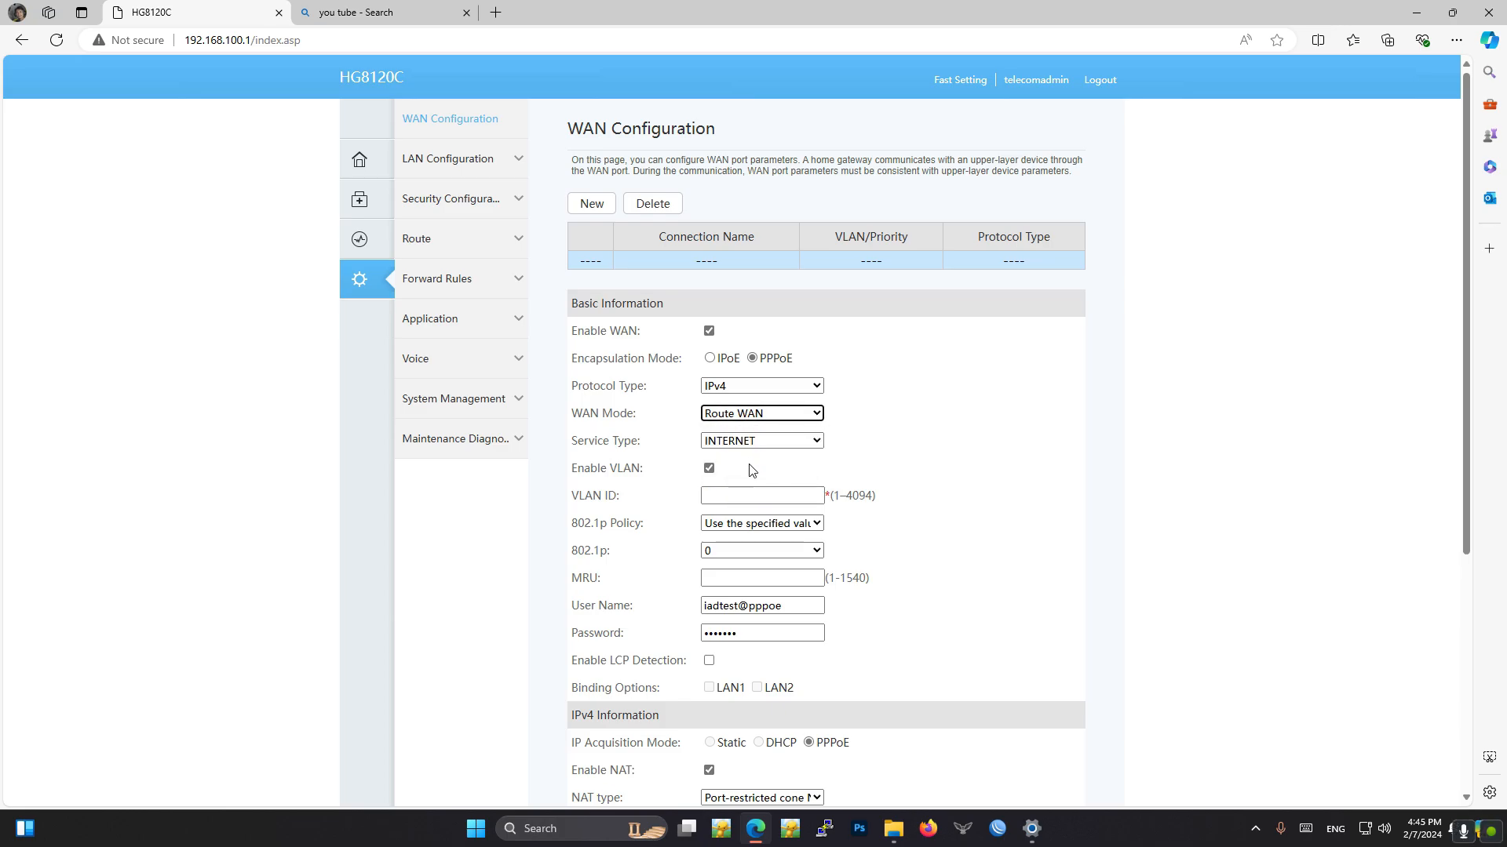
pyautogui.click(709, 469)
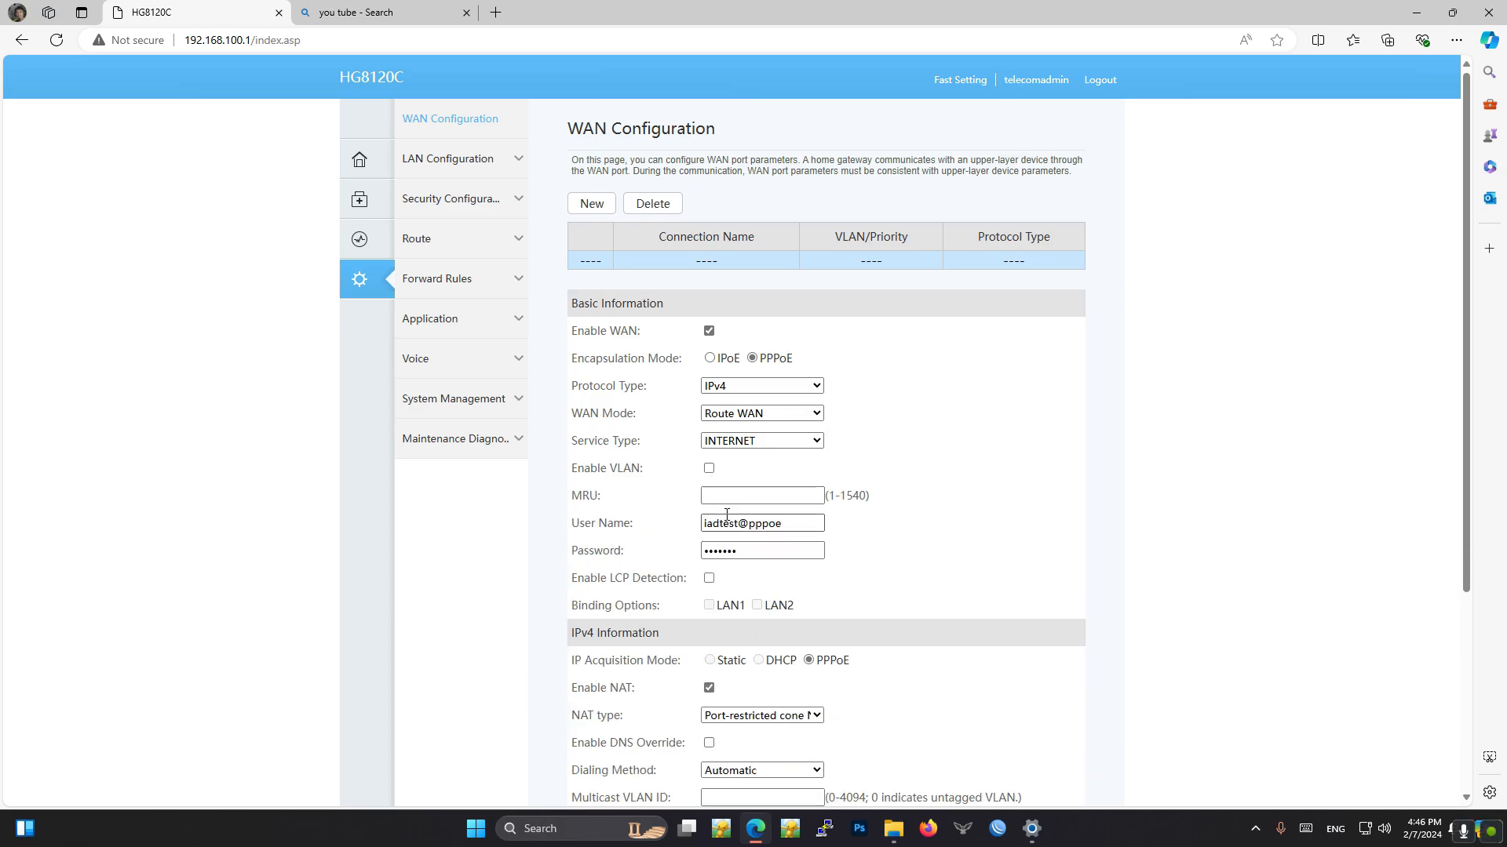
# - Replace the default PPPoE credentials of the new WAN connection with the account's user name and password
pyautogui.click(620, 524)
pyautogui.hotkey('ctrl', 'a')
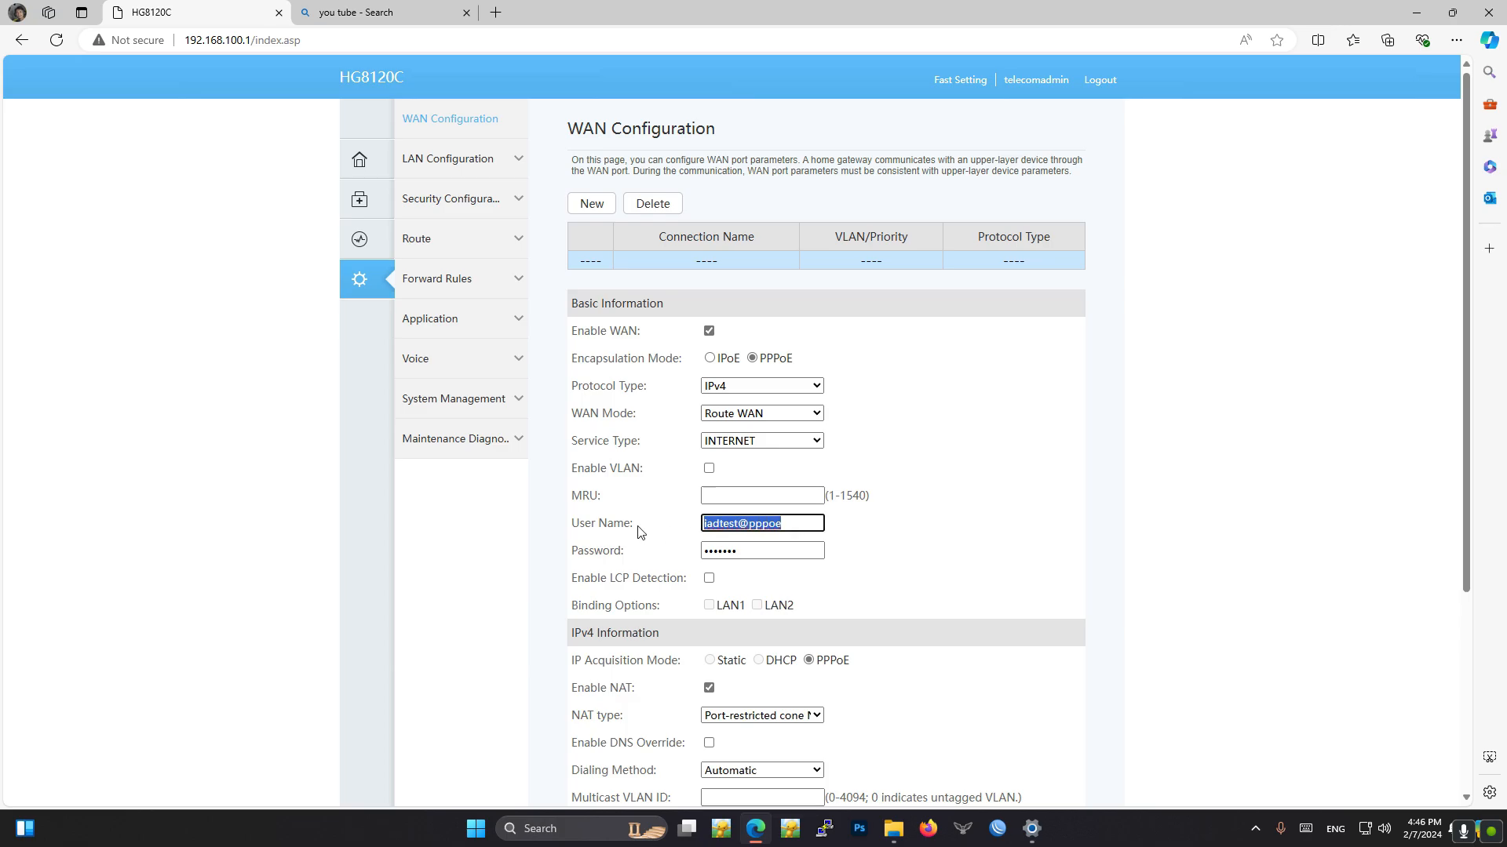
pyautogui.press('BackSpace')
pyautogui.write('NAZIL')
pyautogui.press('Tab')
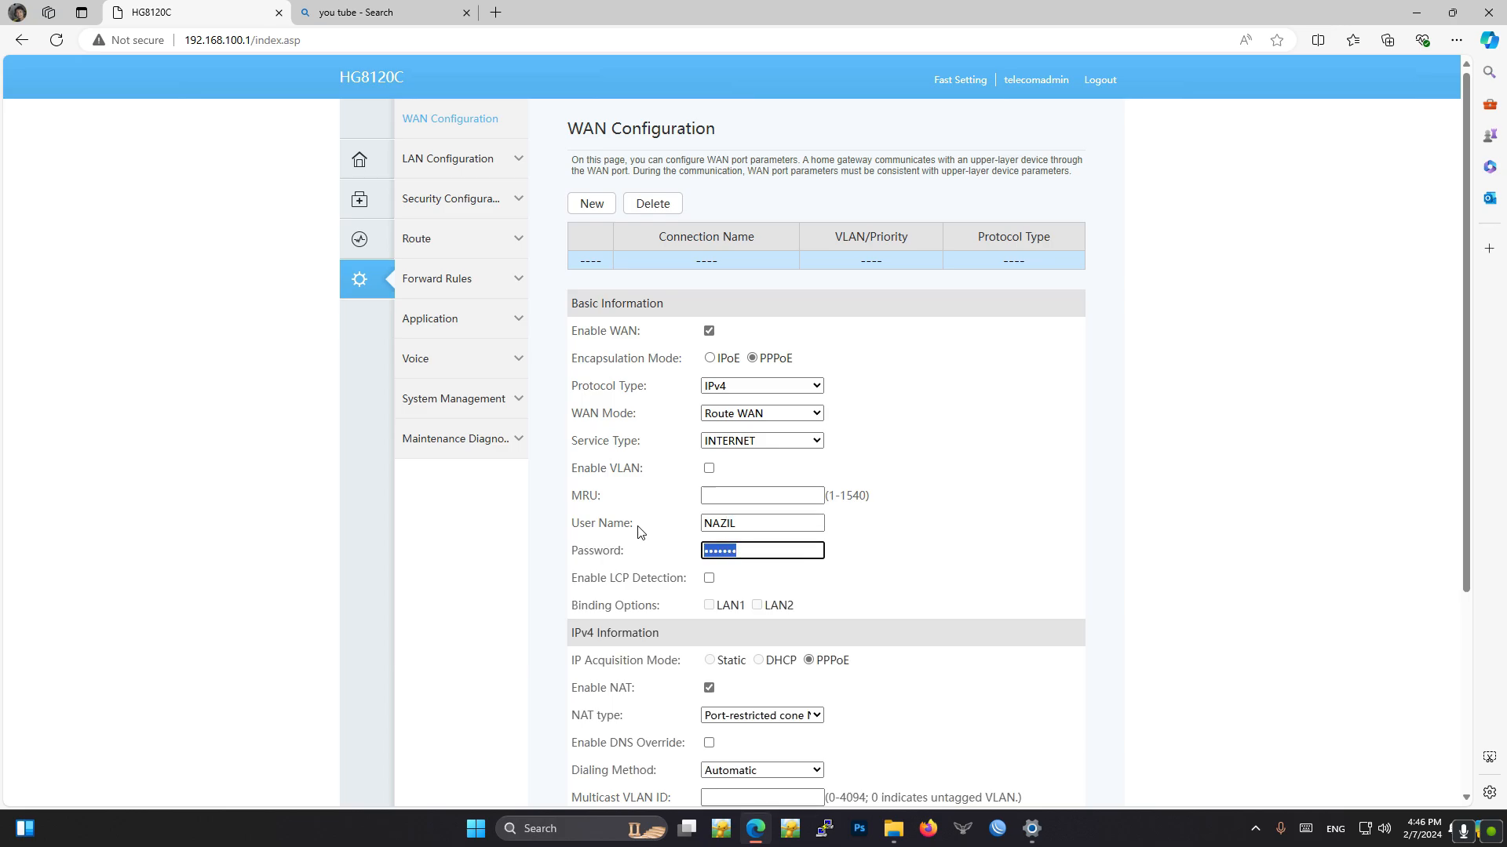
pyautogui.write('•••')
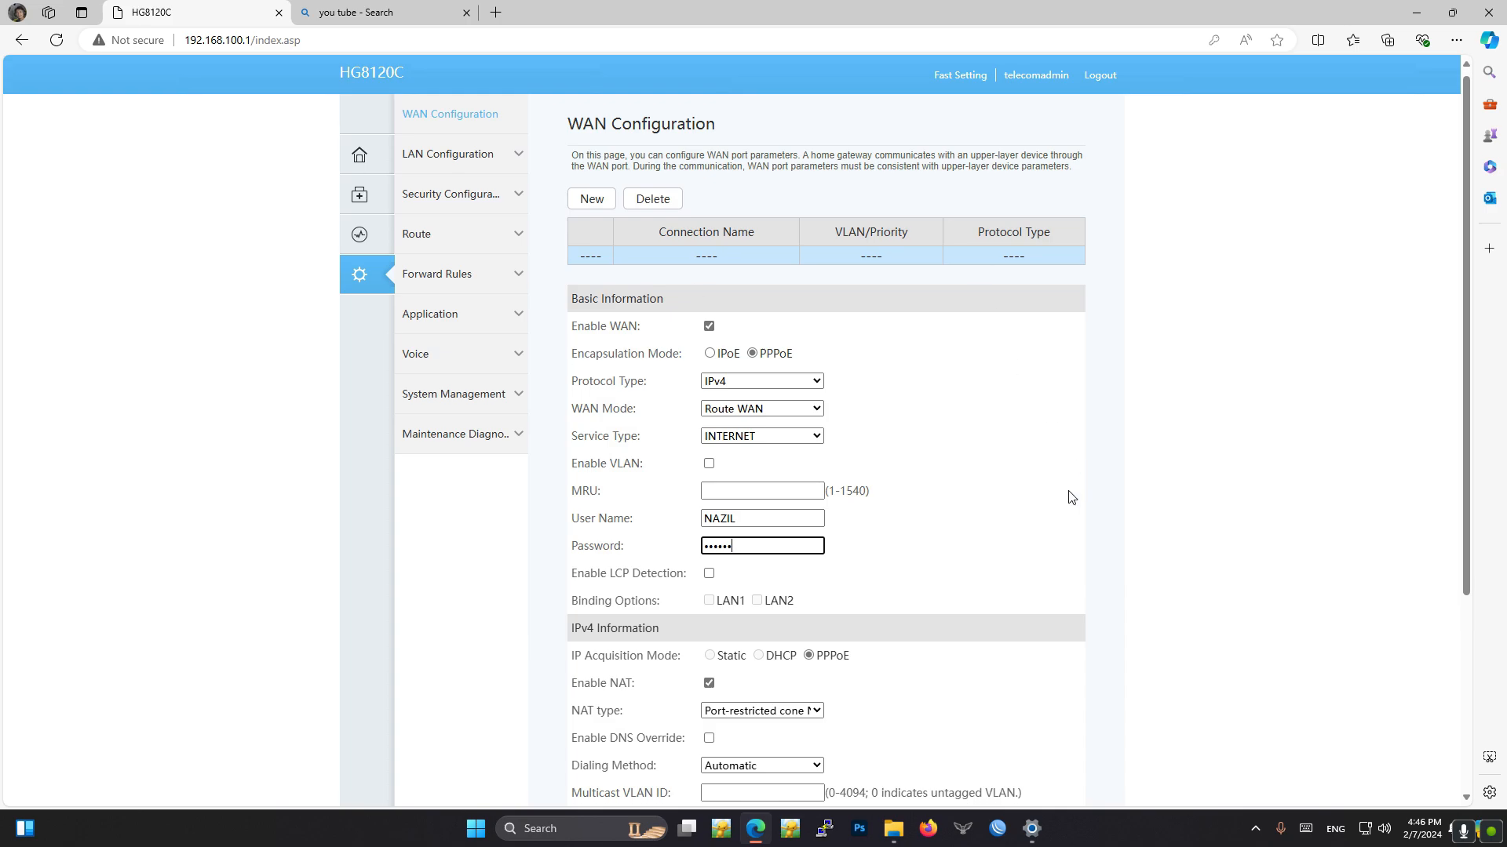
# - Check the binding and IPv4 options, apply the new WAN connection, and decline saving the password in the browser
pyautogui.scroll(-3, 1070, 497)
pyautogui.scroll(2, 648, 565)
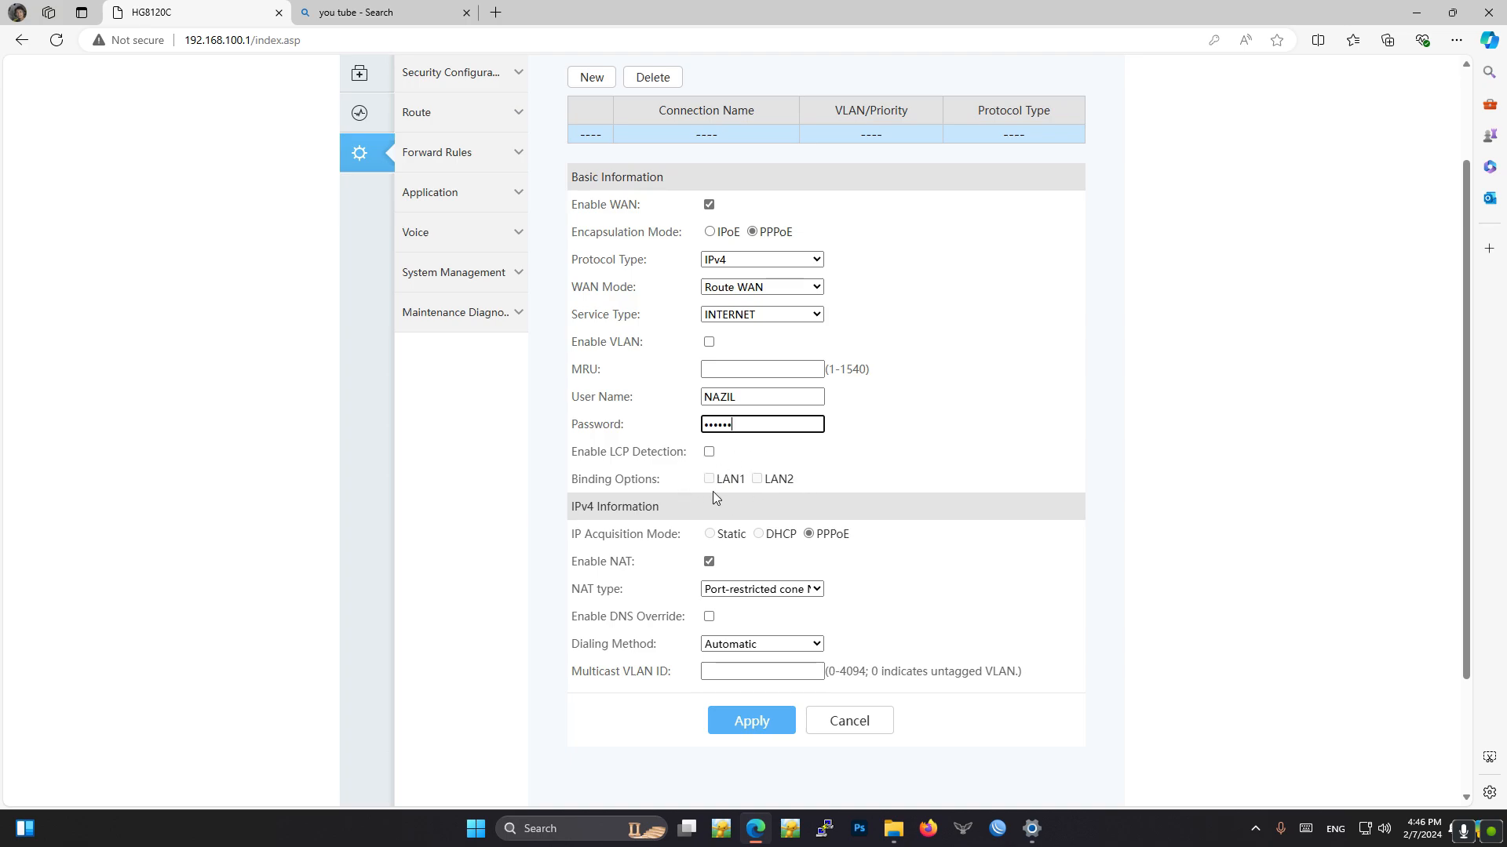
pyautogui.doubleClick(756, 484)
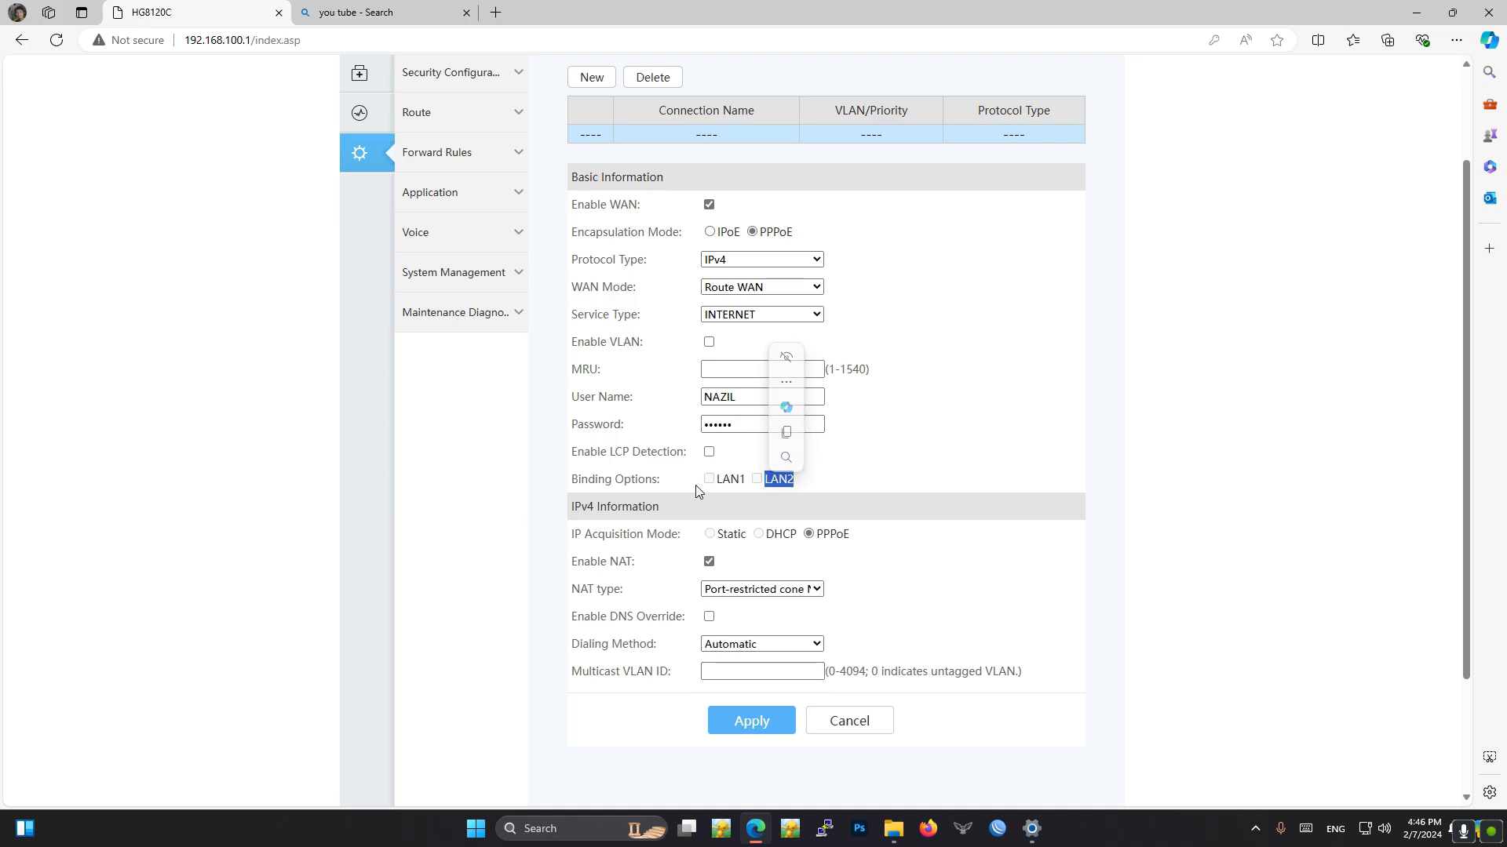
pyautogui.click(696, 488)
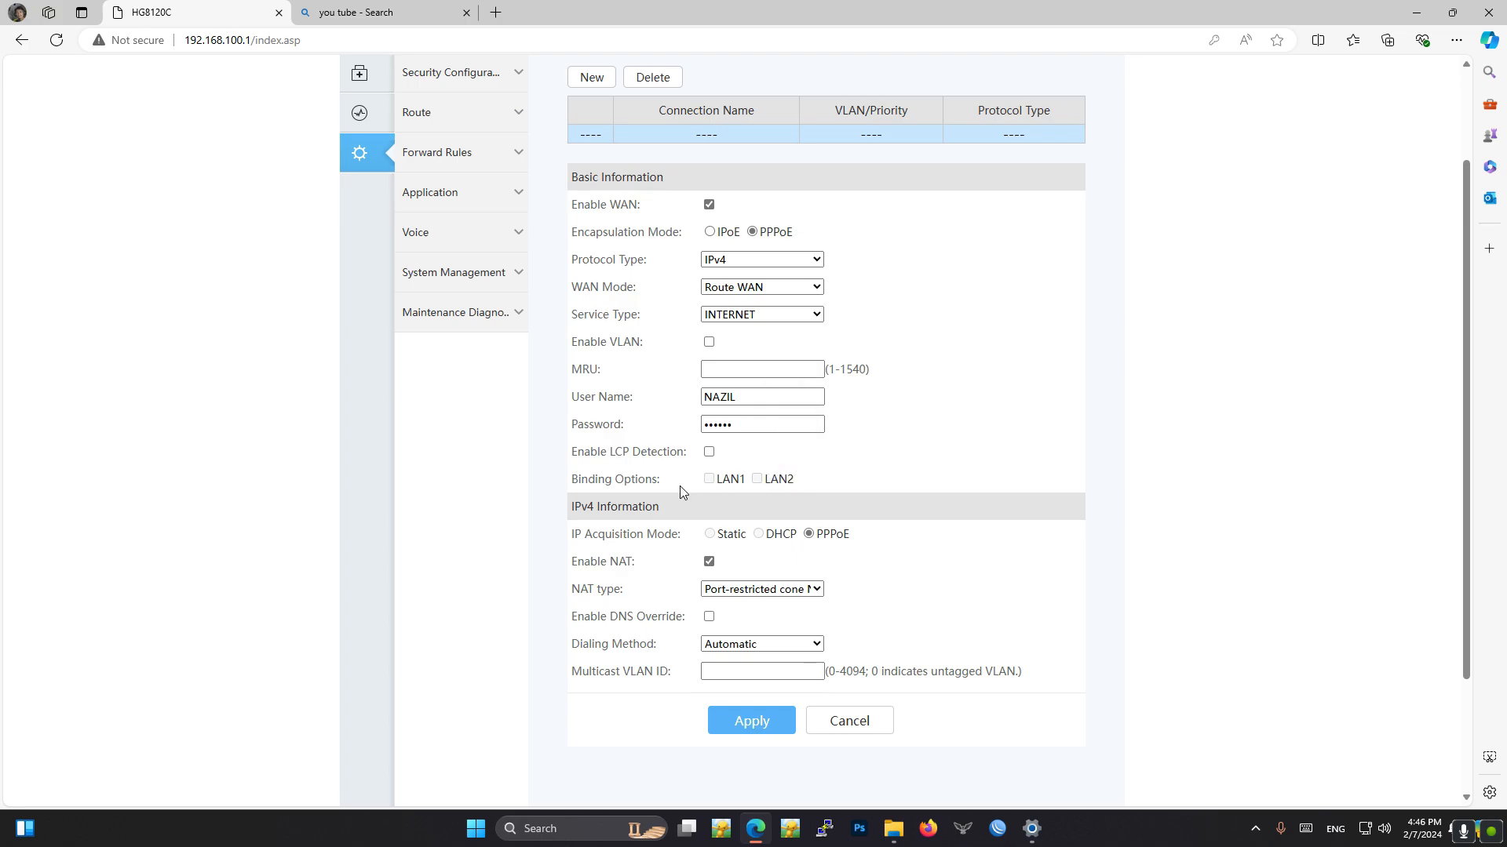
pyautogui.scroll(1, 754, 557)
pyautogui.scroll(-2, 821, 609)
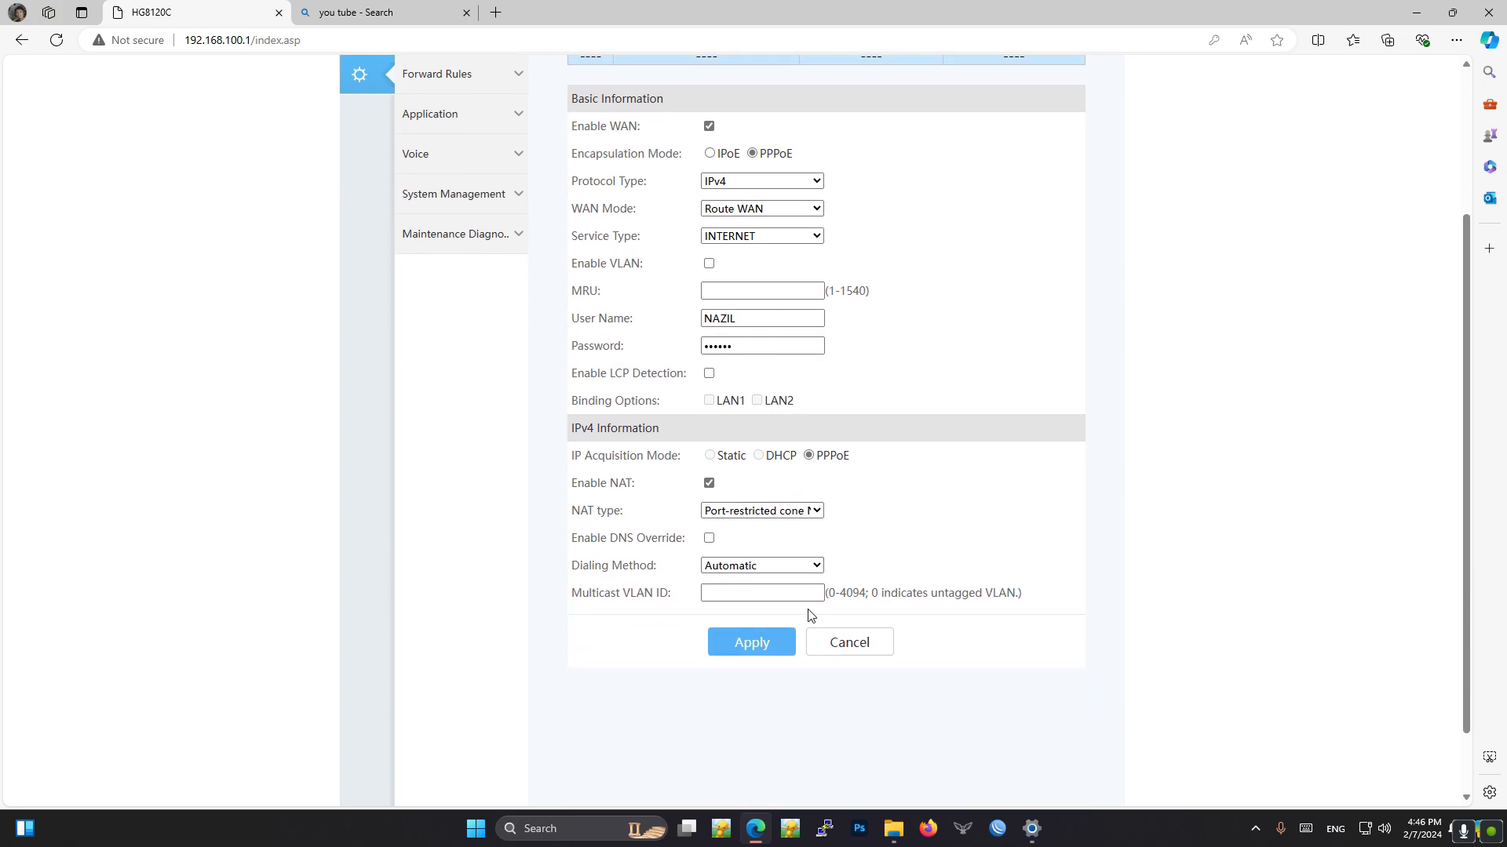
pyautogui.click(755, 644)
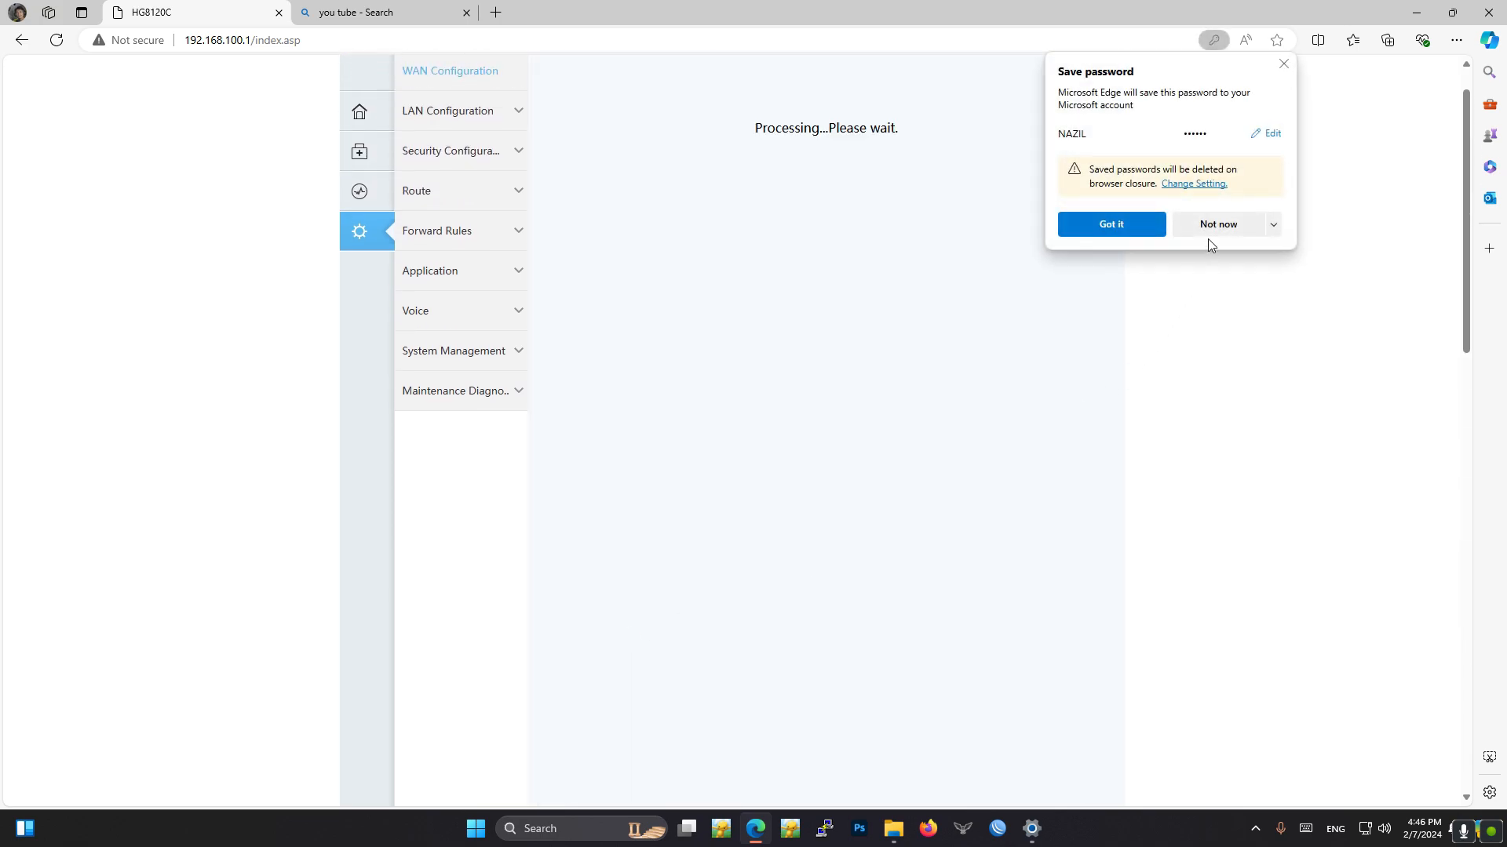
pyautogui.click(1207, 235)
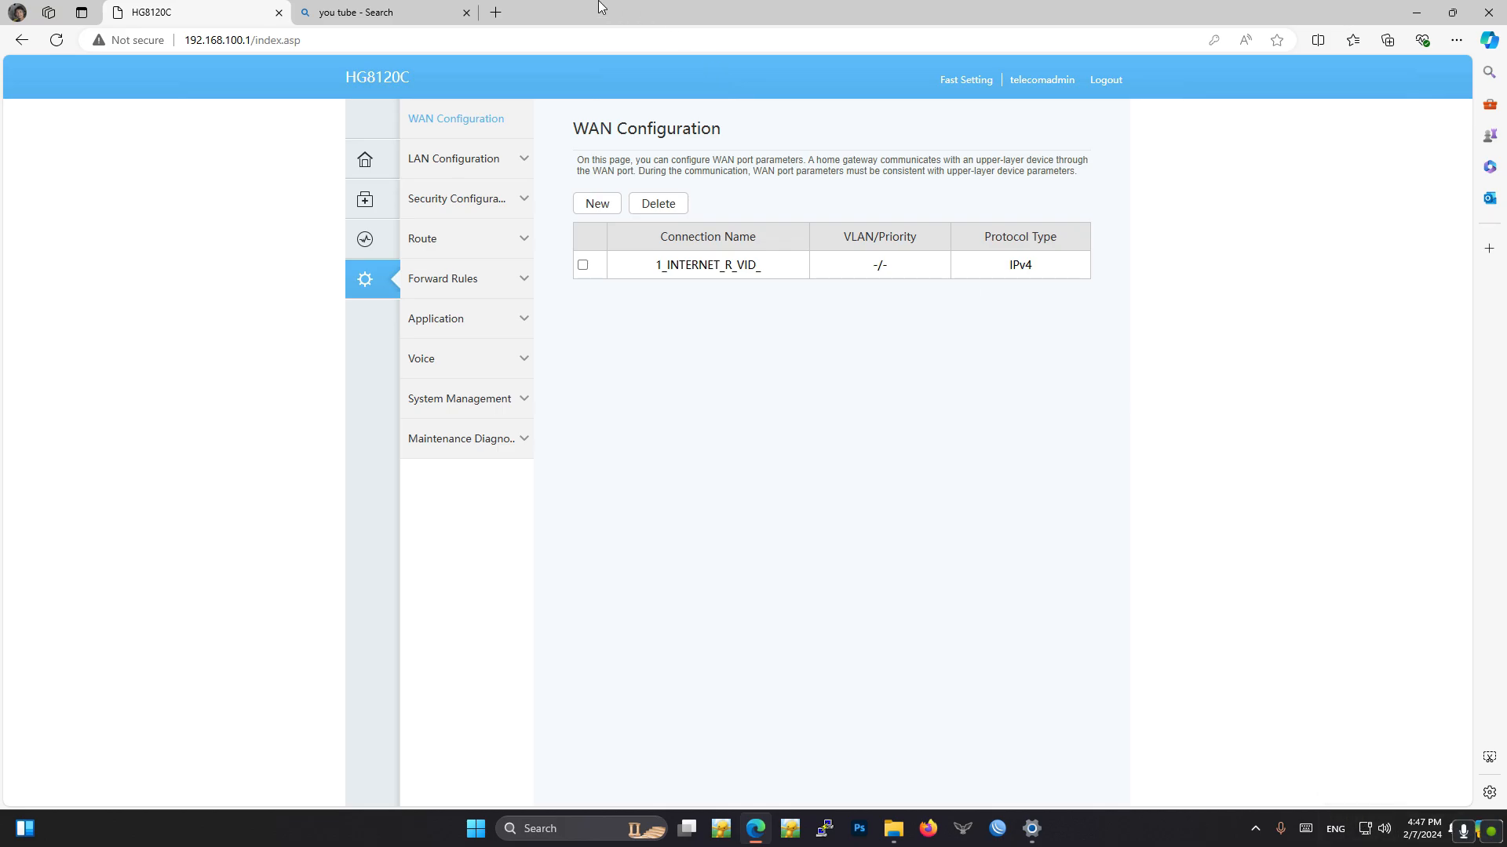
# - Test internet access by opening YouTube from the search results, and return to the router page
pyautogui.click(385, 13)
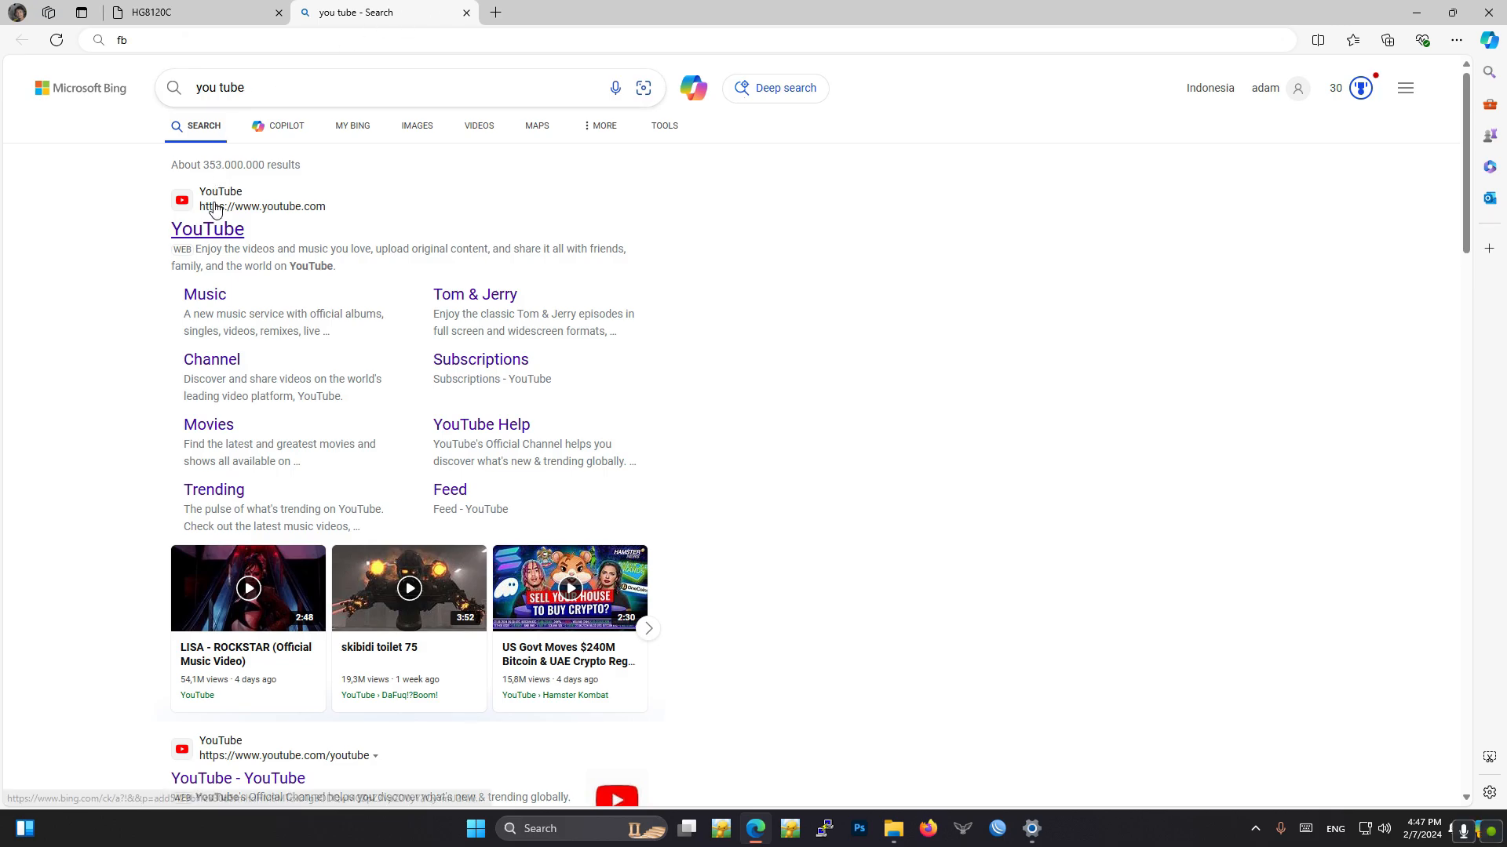
pyautogui.click(207, 229)
pyautogui.click(316, 8)
pyautogui.click(147, 11)
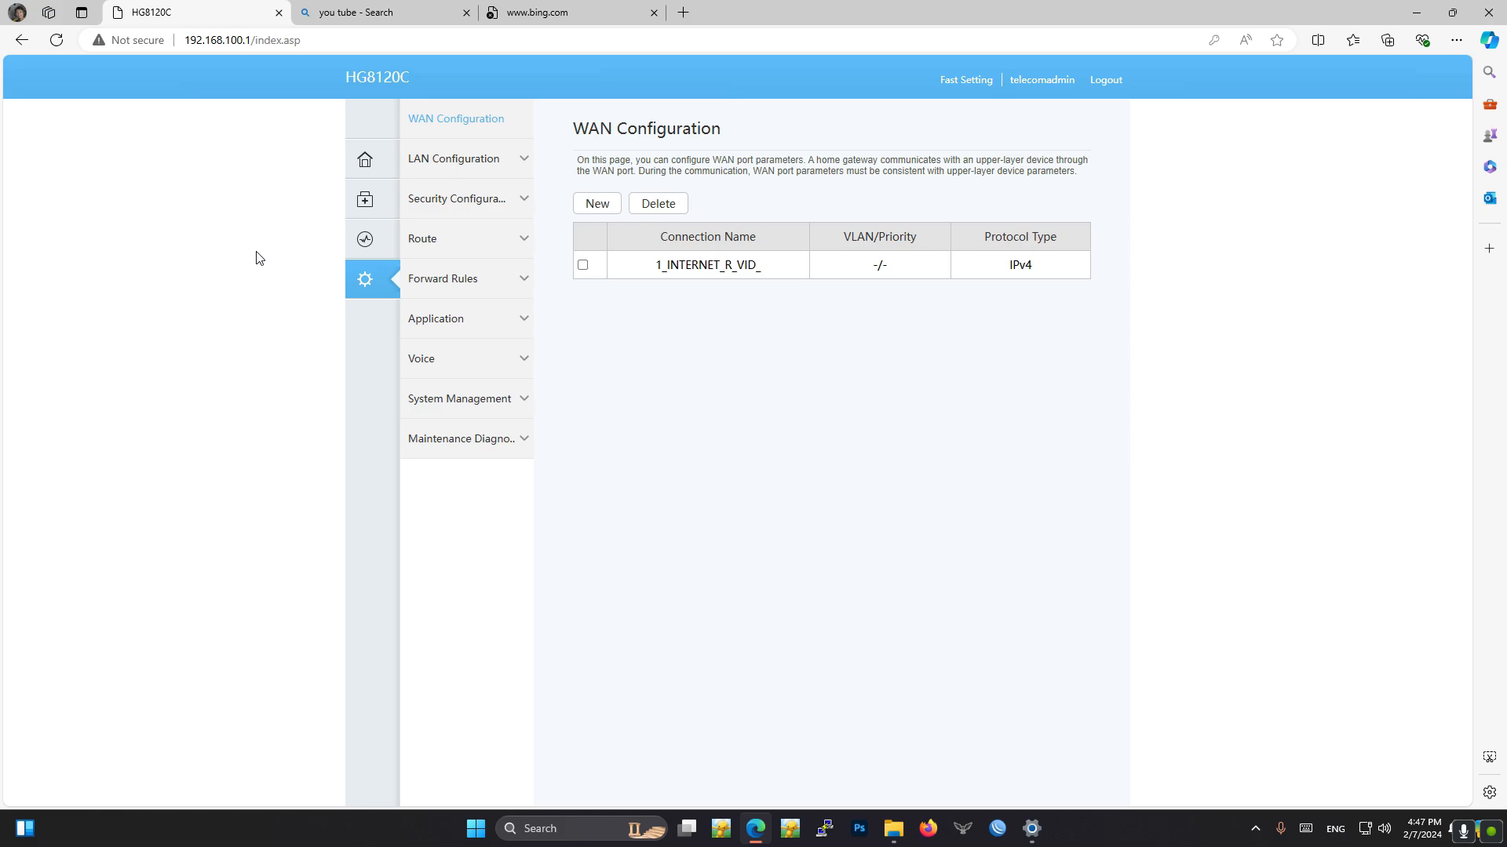
# - Apply LAN1 as a Layer 3 port in the LAN configuration and retry opening YouTube from the search results
pyautogui.click(520, 160)
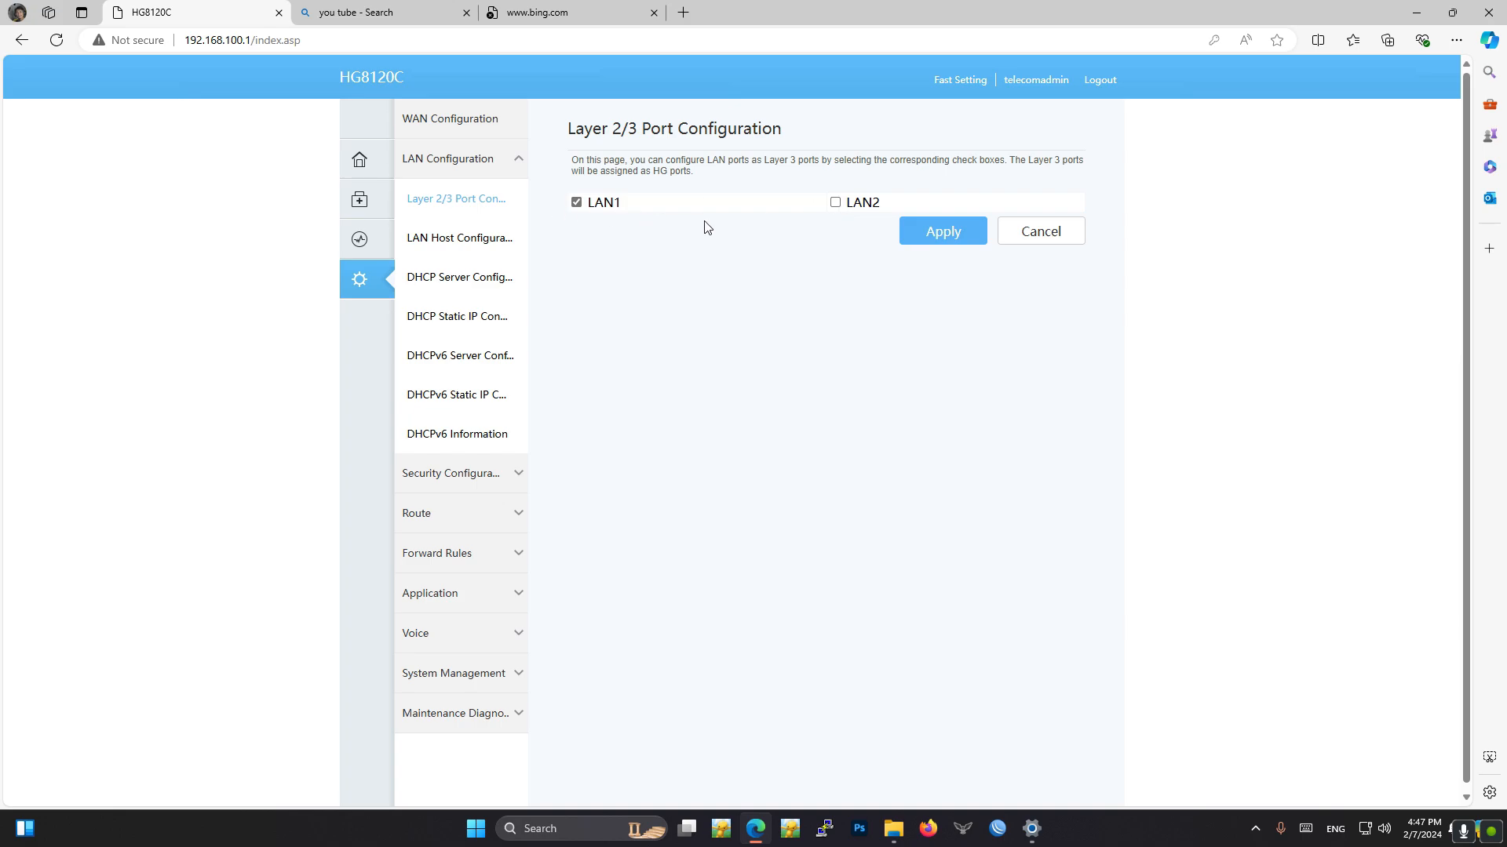
pyautogui.click(943, 233)
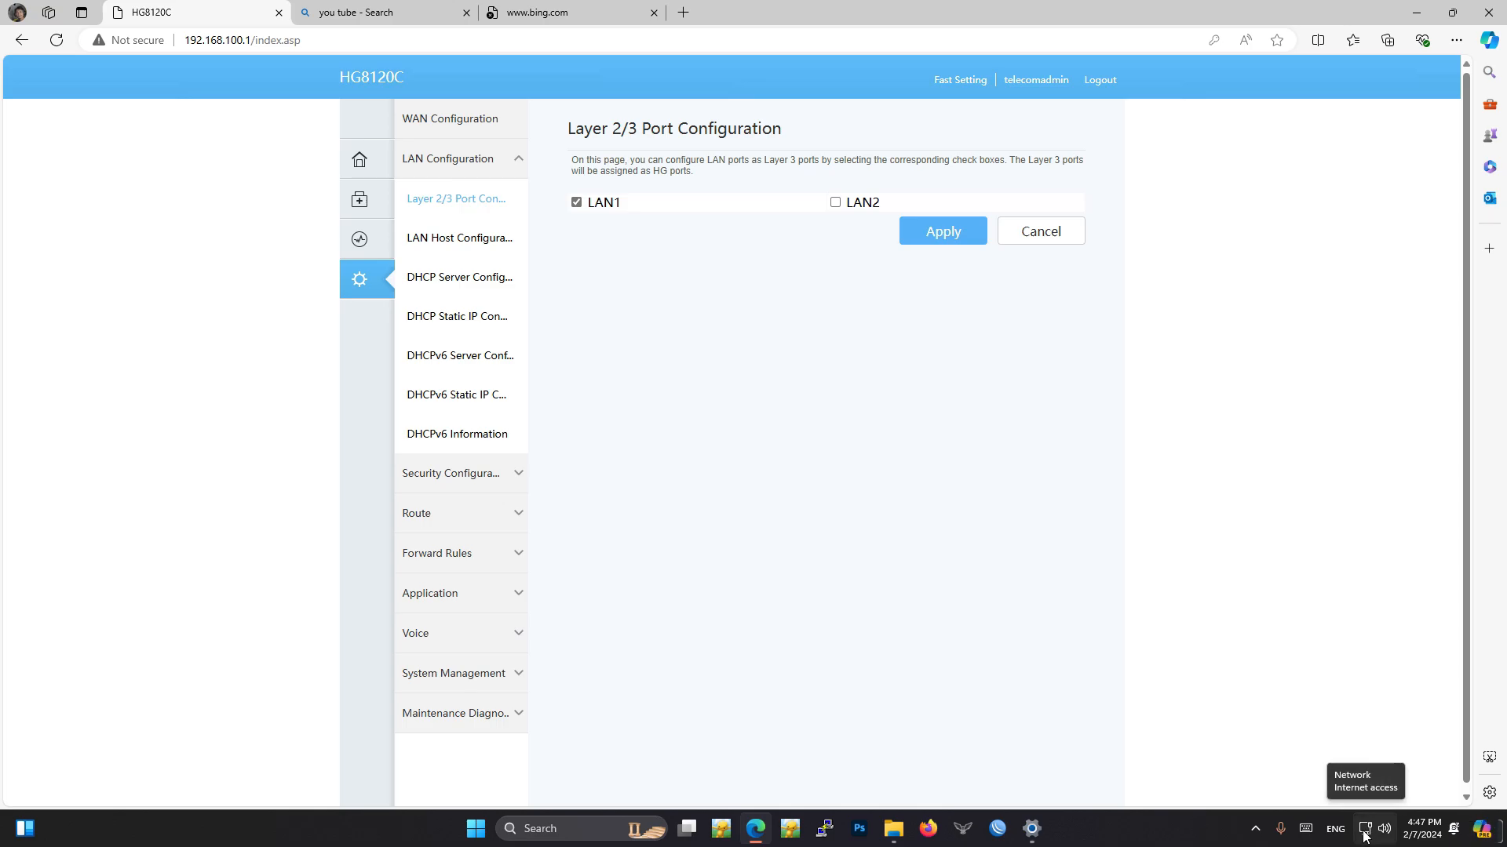
pyautogui.click(448, 11)
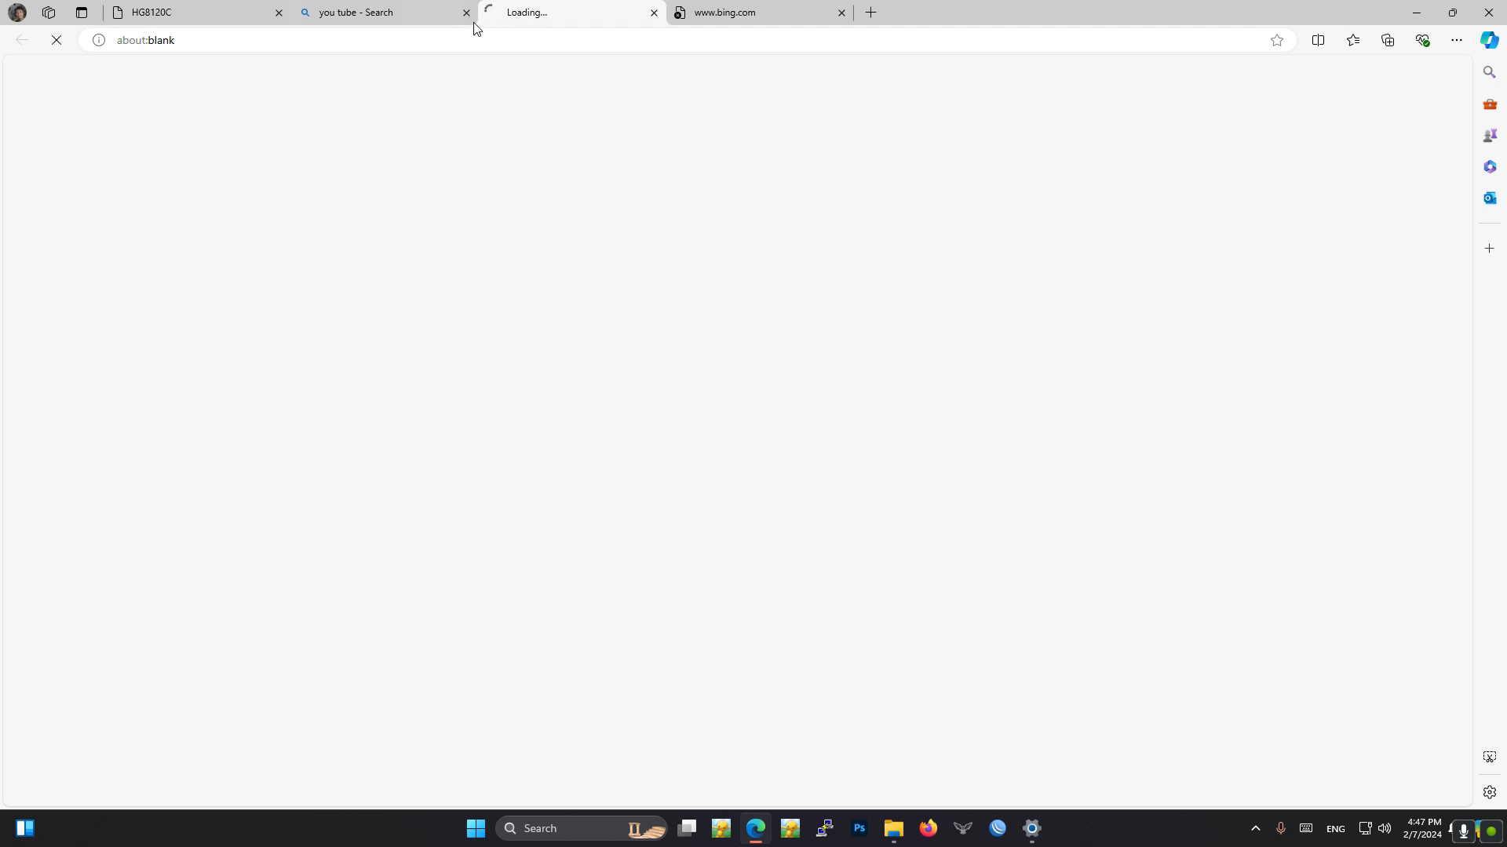
pyautogui.click(169, 9)
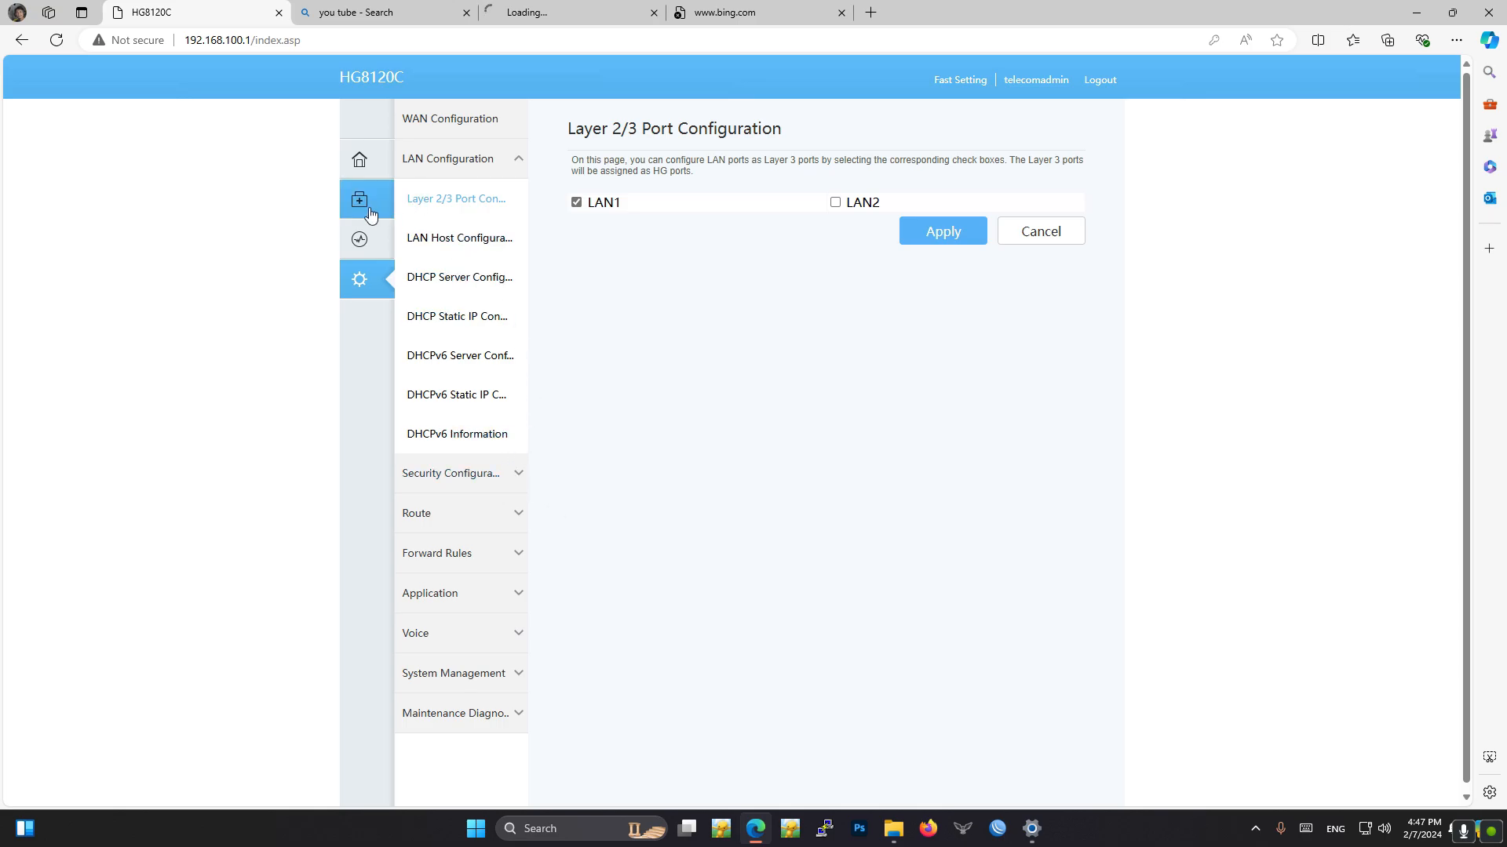
# - Examine the WAN Information and Optical Information pages, checking the RX optical power
pyautogui.click(360, 238)
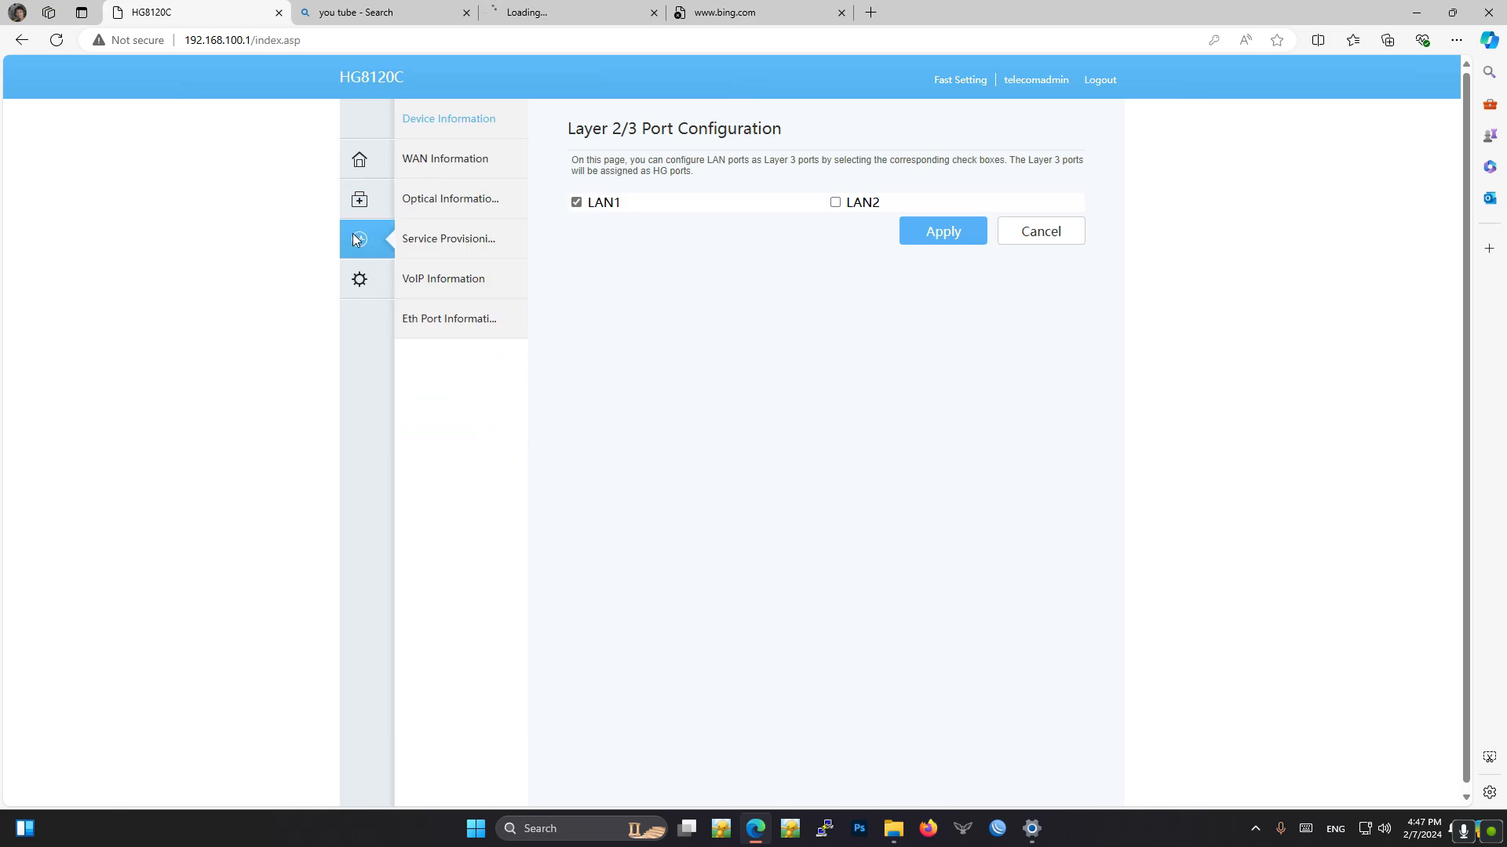
pyautogui.click(460, 165)
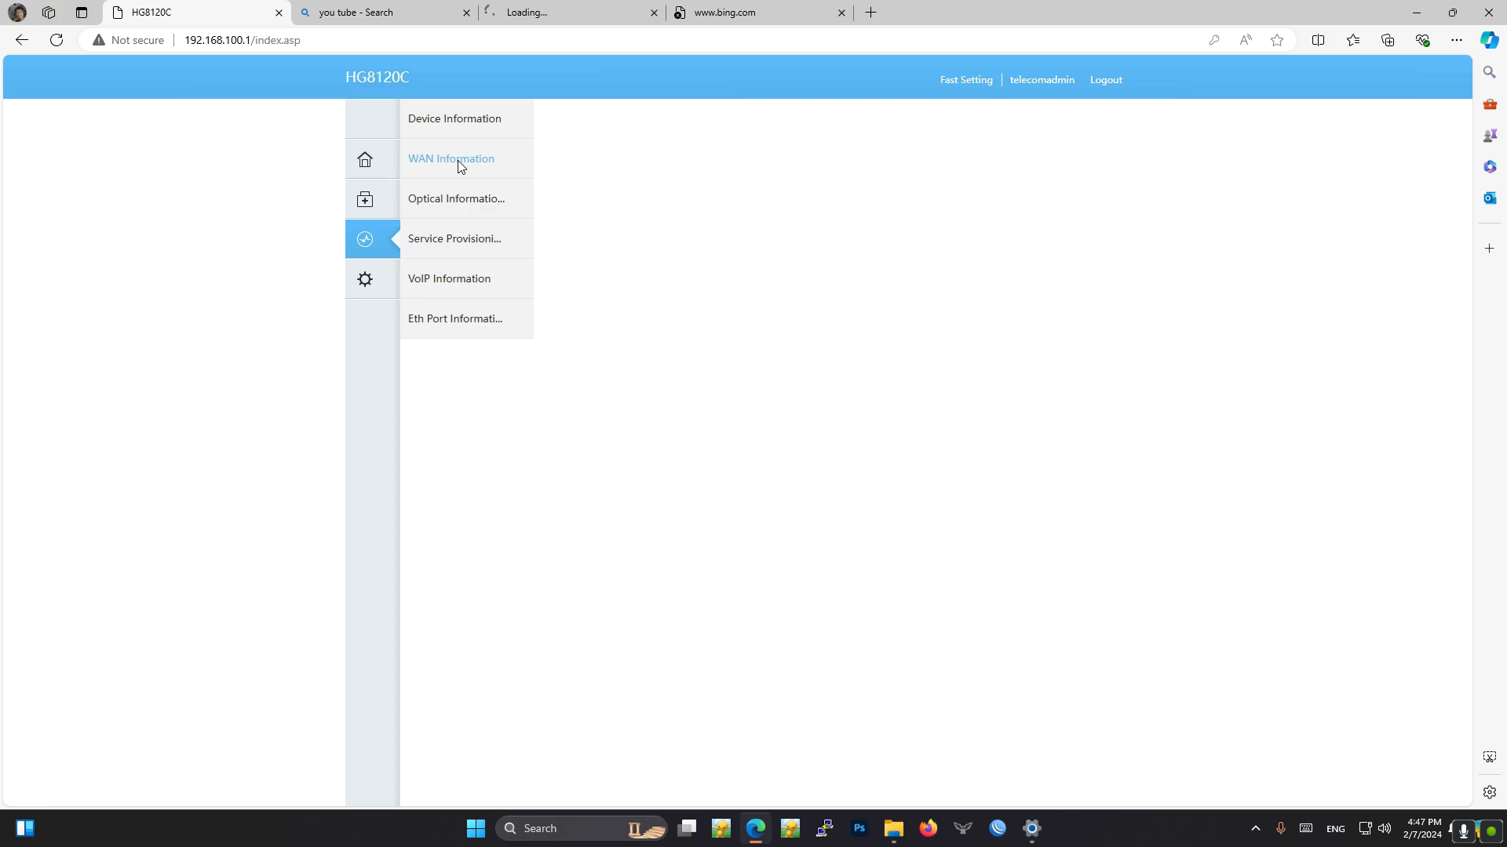
pyautogui.click(465, 207)
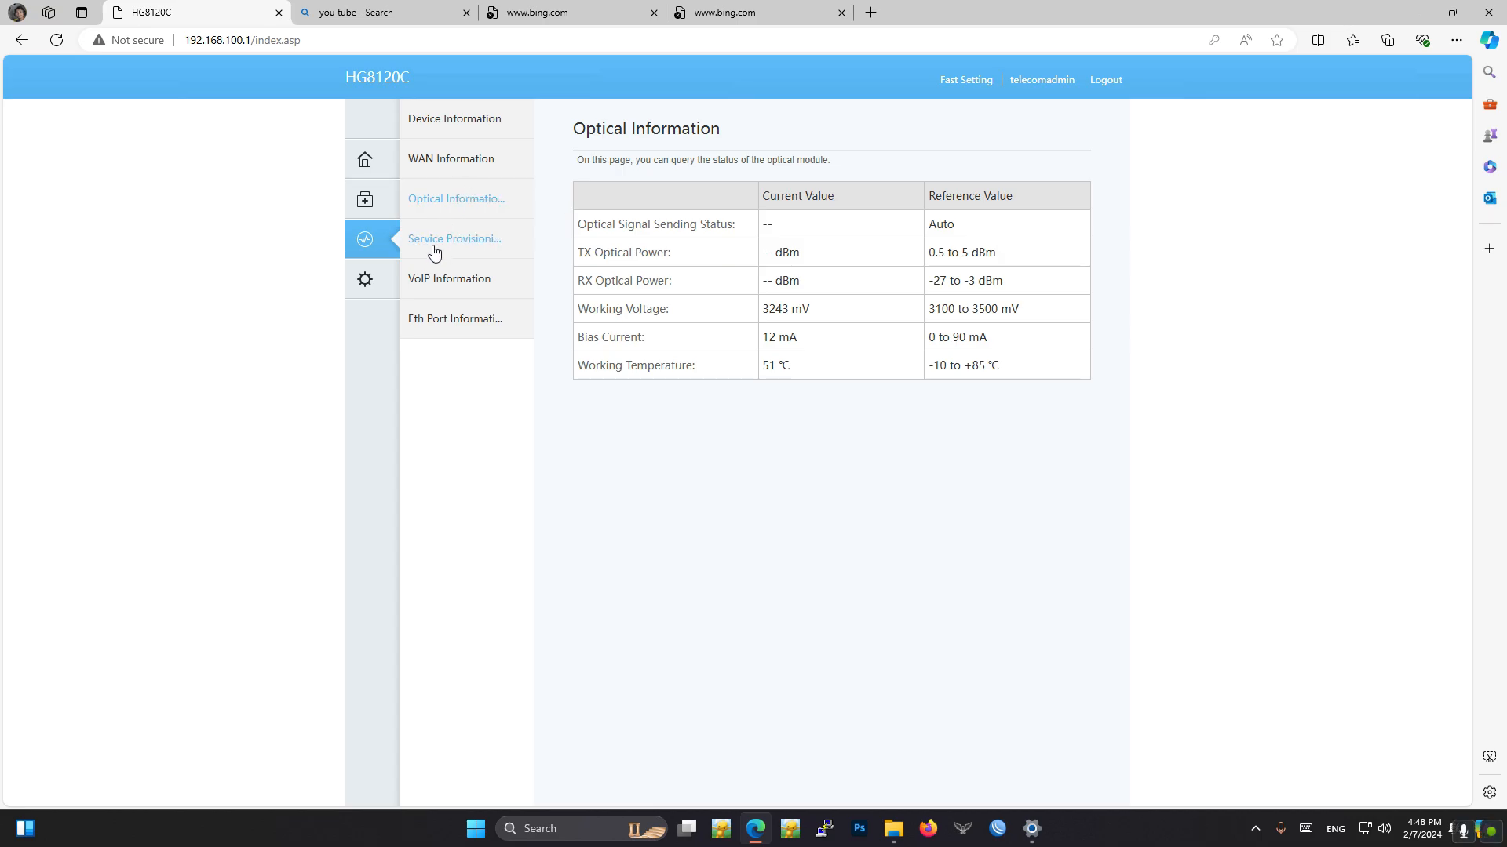
pyautogui.click(462, 201)
pyautogui.moveTo(762, 282); pyautogui.dragTo(799, 292)
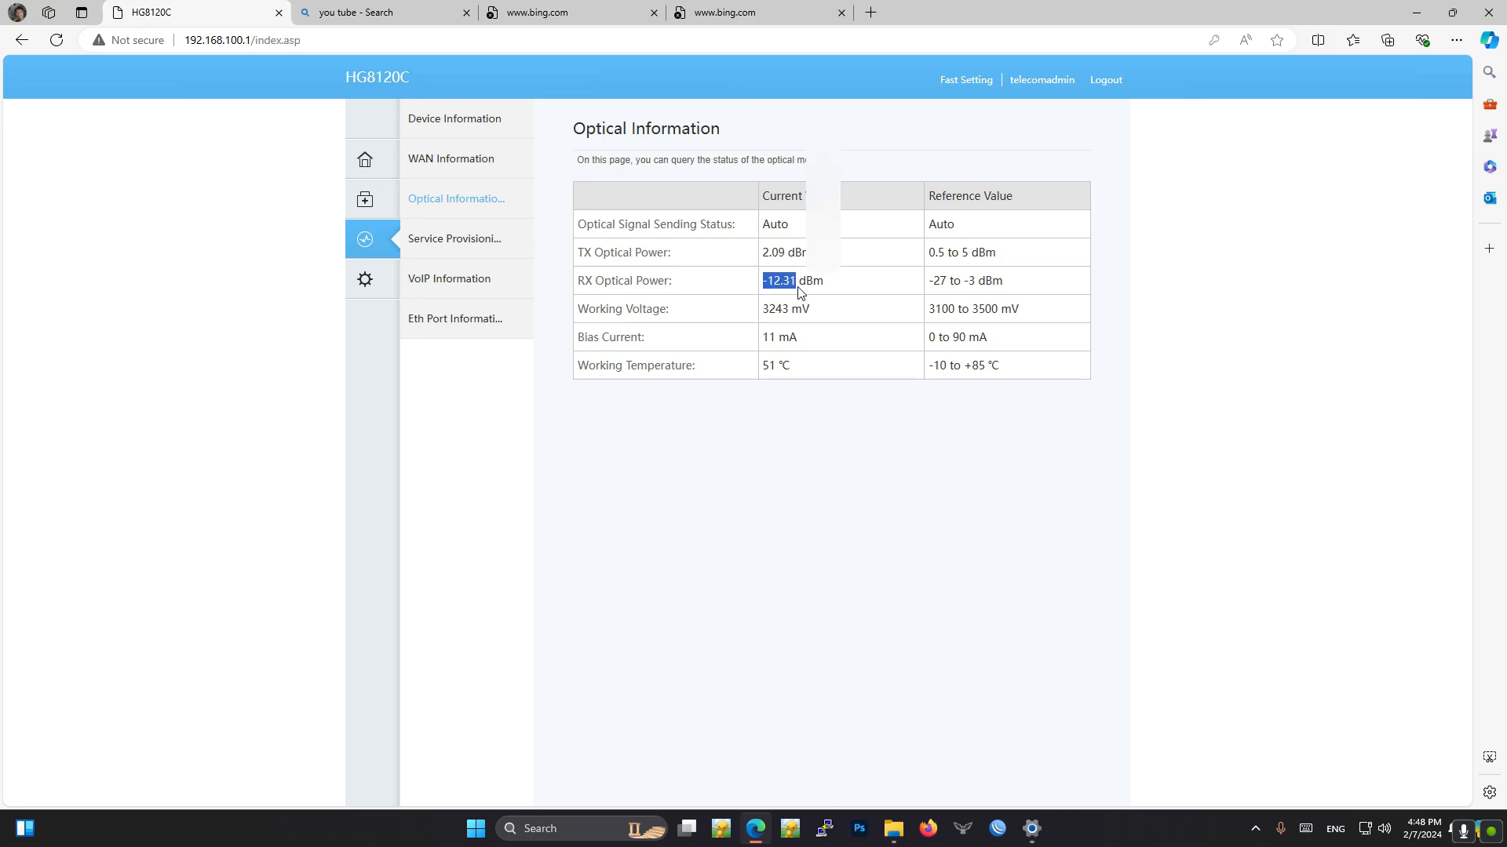
# - Open YouTube from the Bing search results and close the leftover tabs from the earlier attempts
pyautogui.click(824, 11)
pyautogui.click(384, 8)
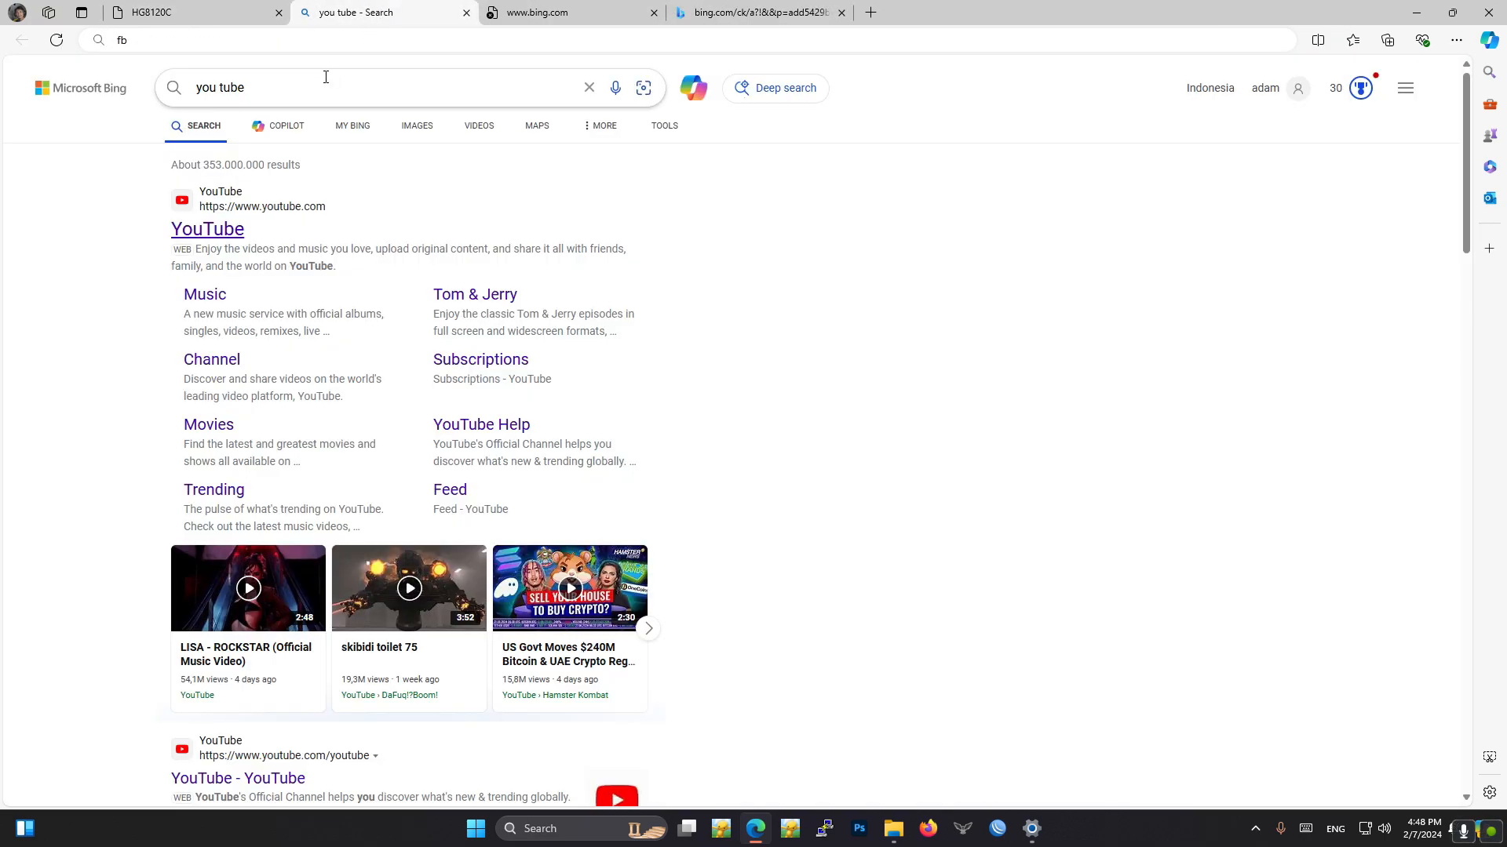
pyautogui.click(214, 230)
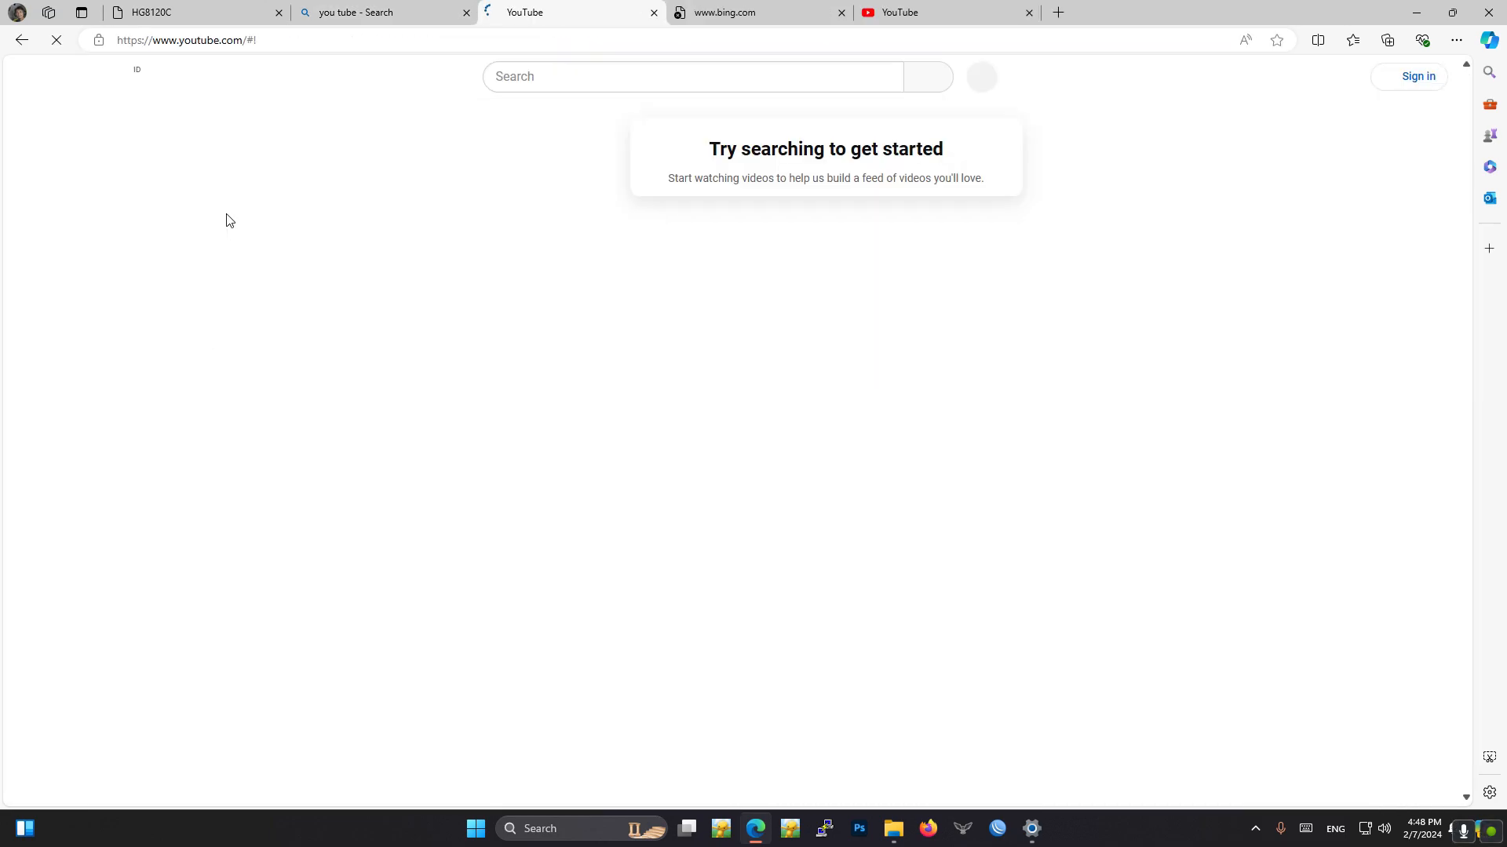
pyautogui.click(841, 12)
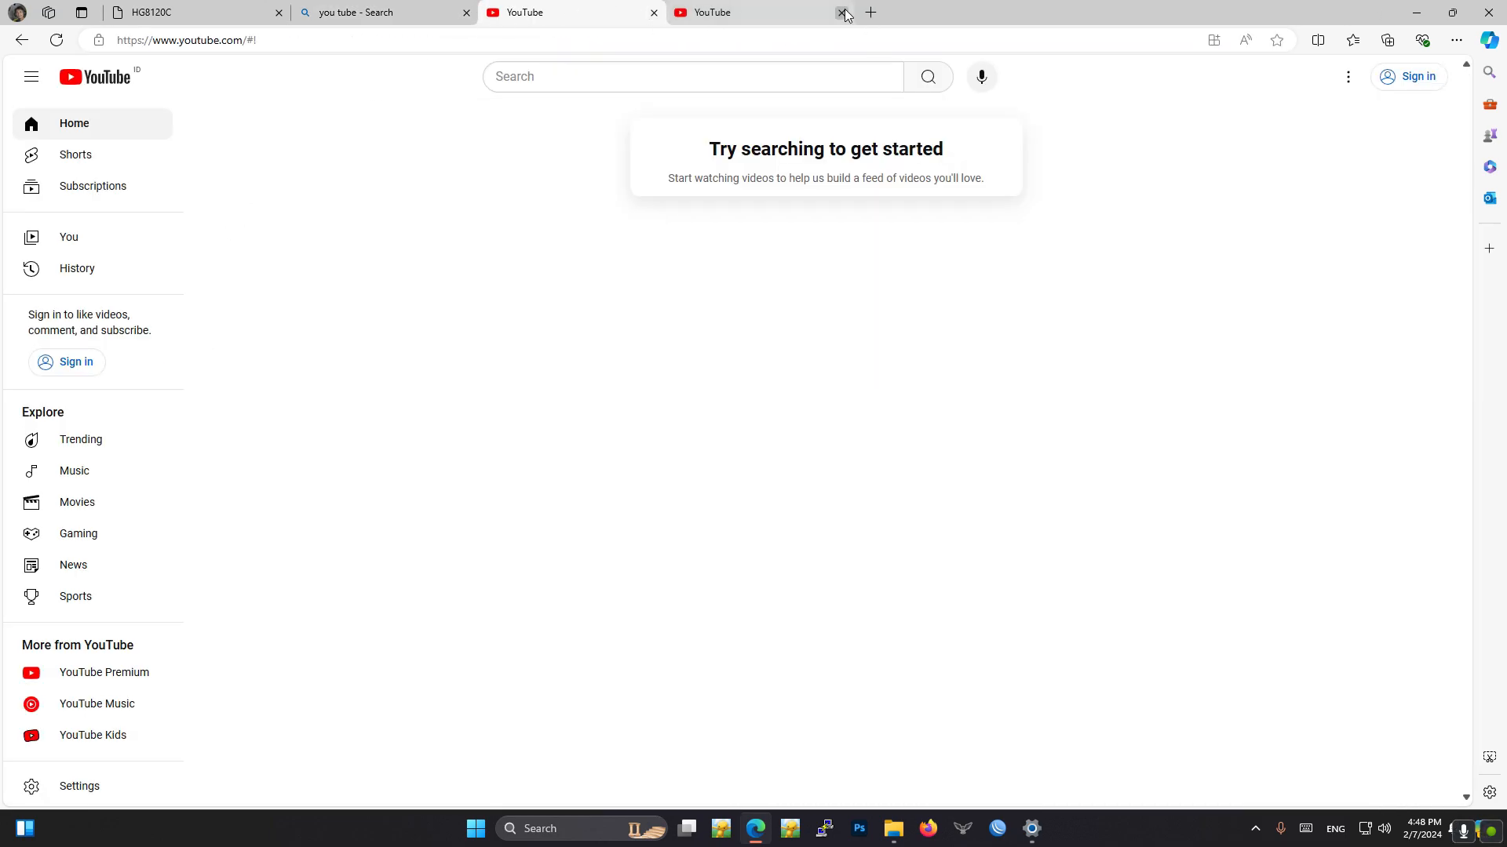
pyautogui.click(843, 12)
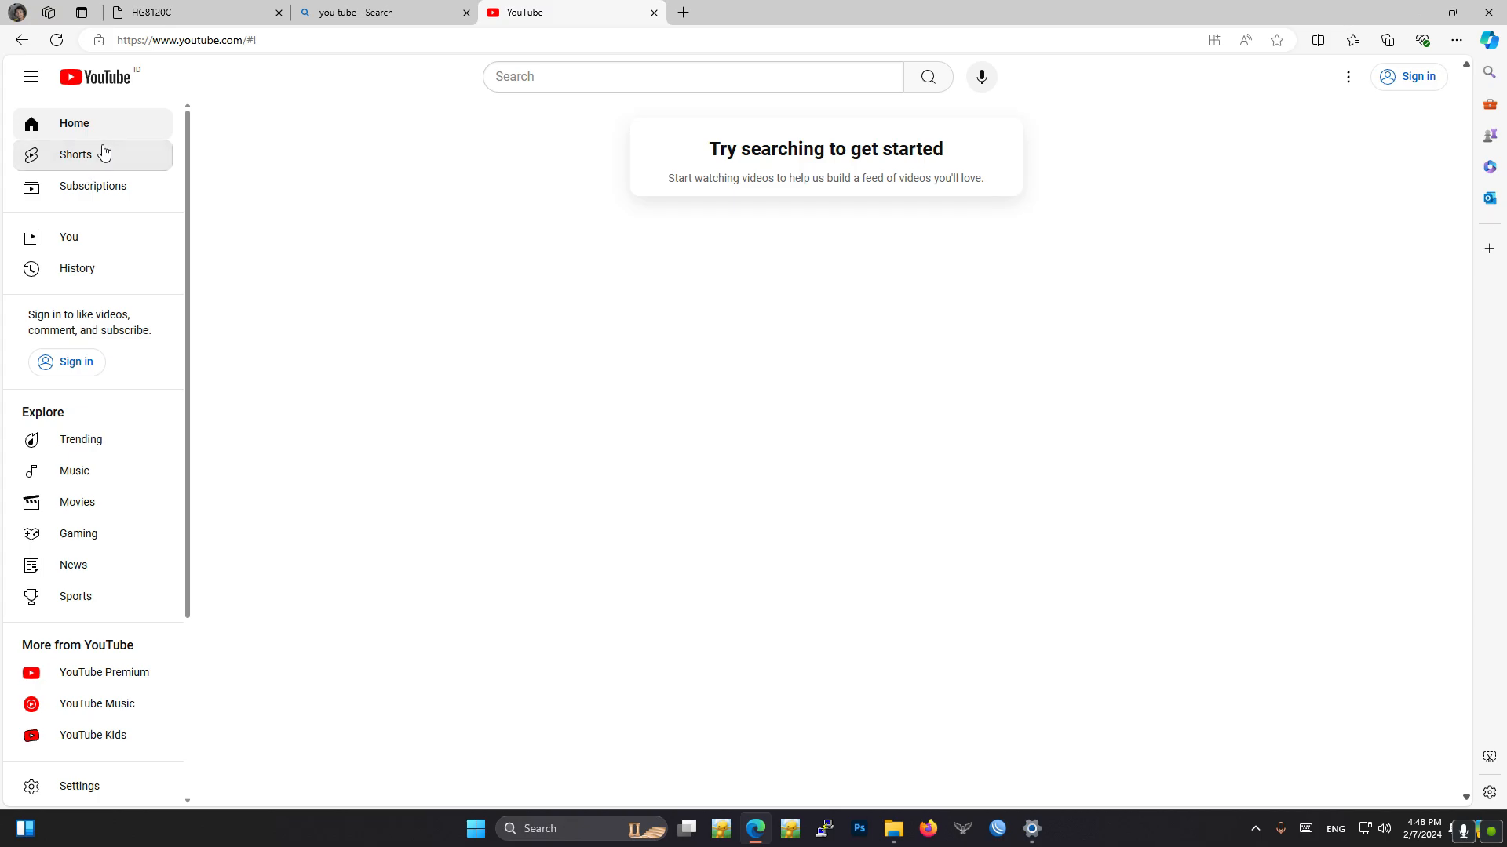
# - Play a YouTube Shorts video to test the connection, close YouTube, and return to the router page
pyautogui.click(84, 165)
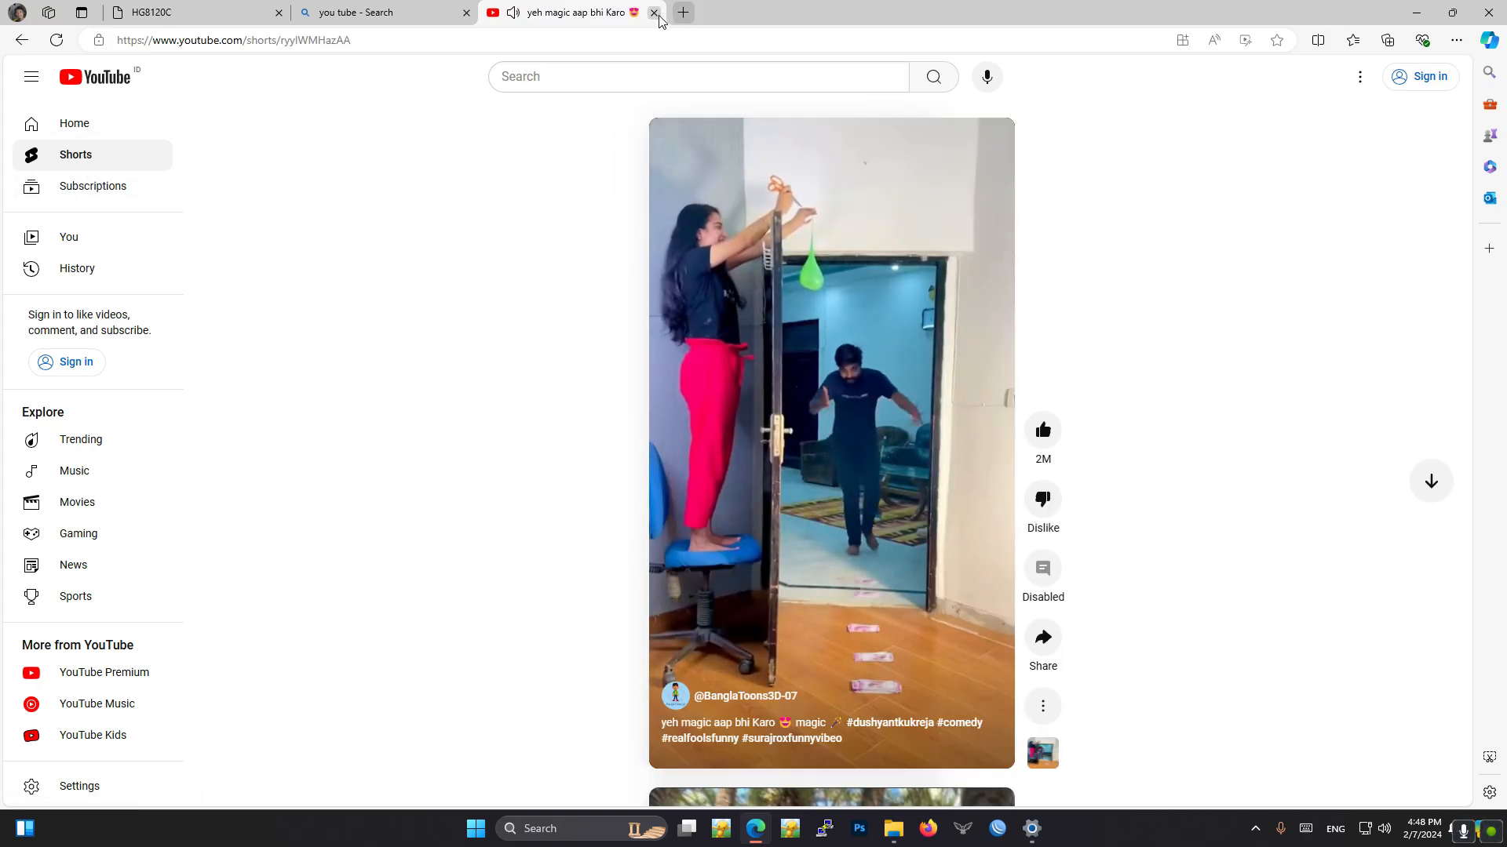
pyautogui.hotkey('ctrl', 'w')
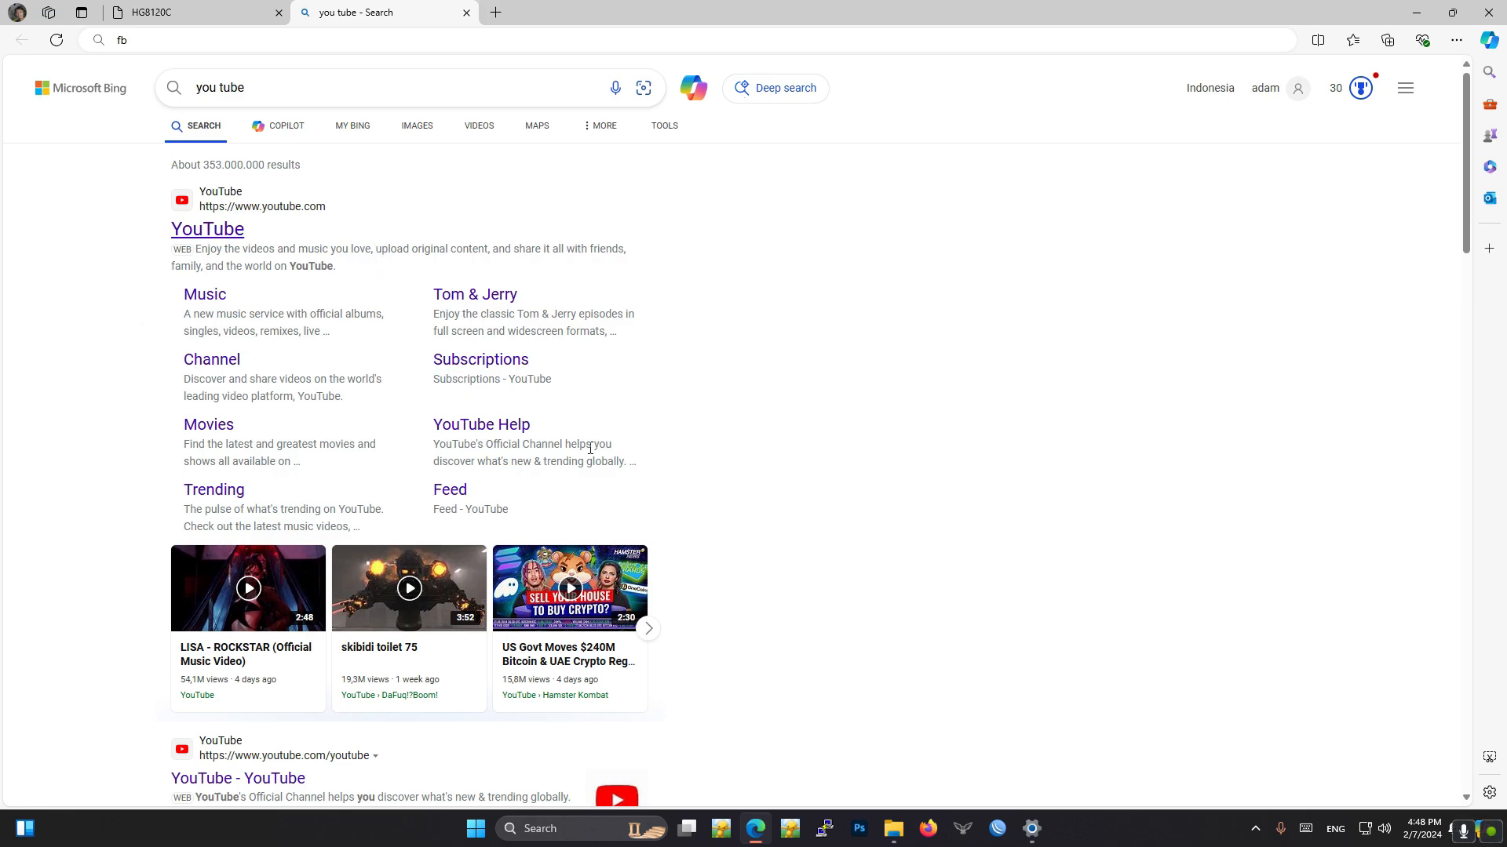
pyautogui.click(192, 11)
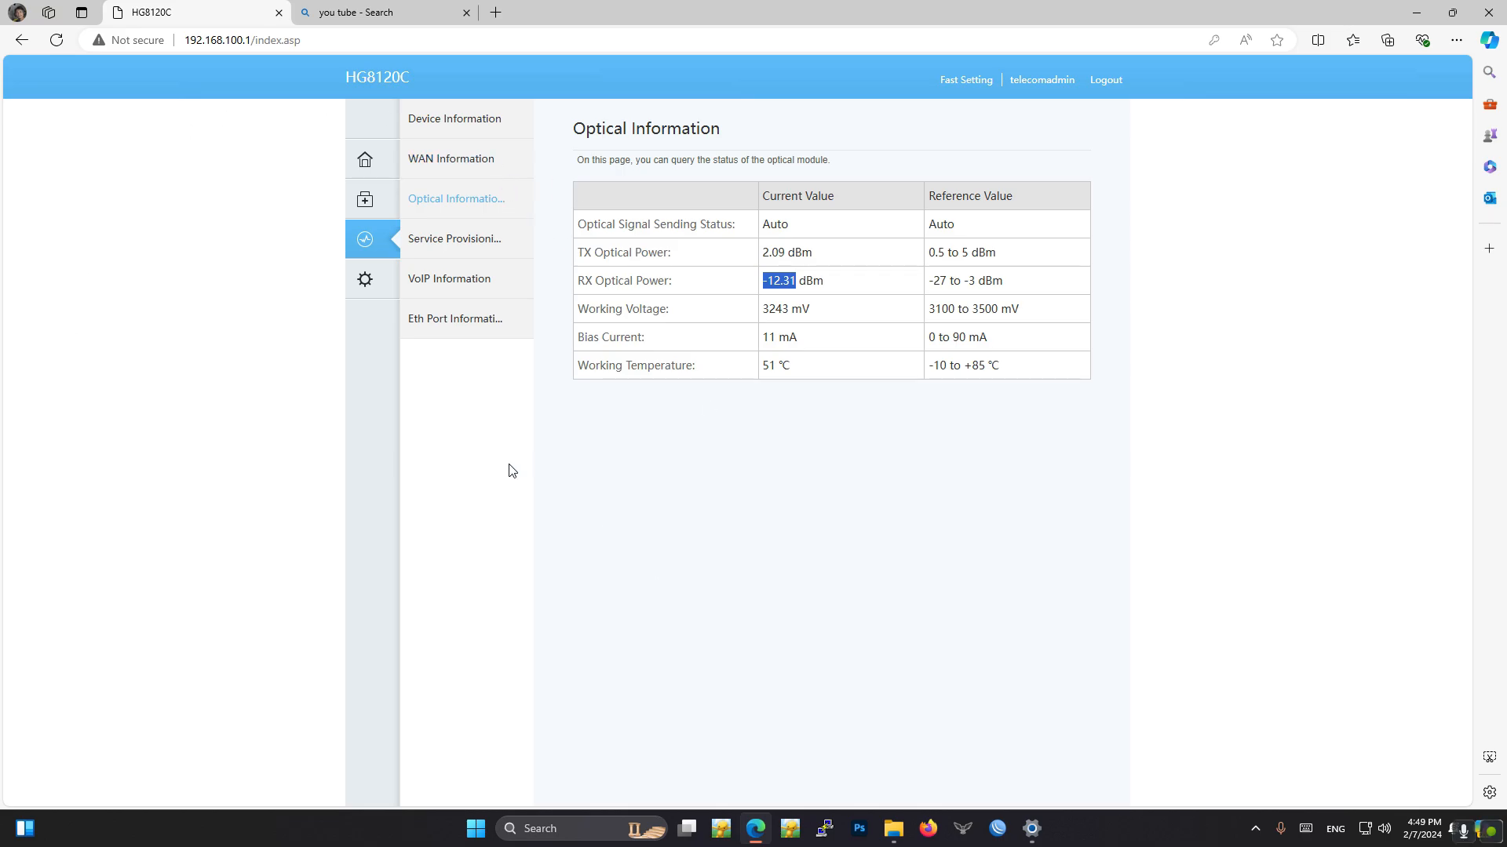
# - Look through the router's Device, WAN, Eth Port, VoIP and Service Provisioning status pages
pyautogui.click(437, 127)
pyautogui.click(432, 159)
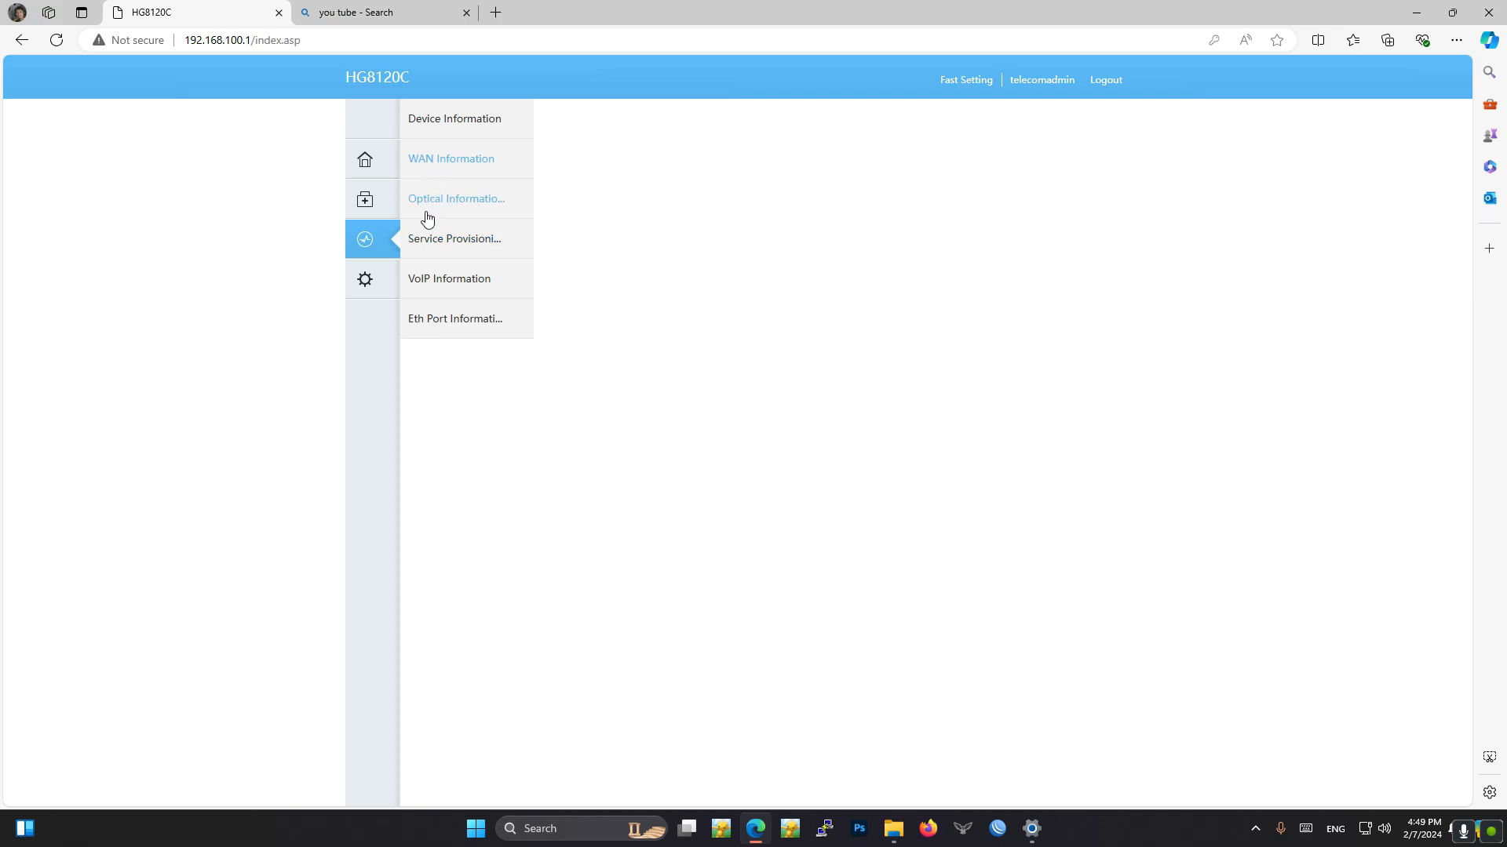
pyautogui.click(440, 322)
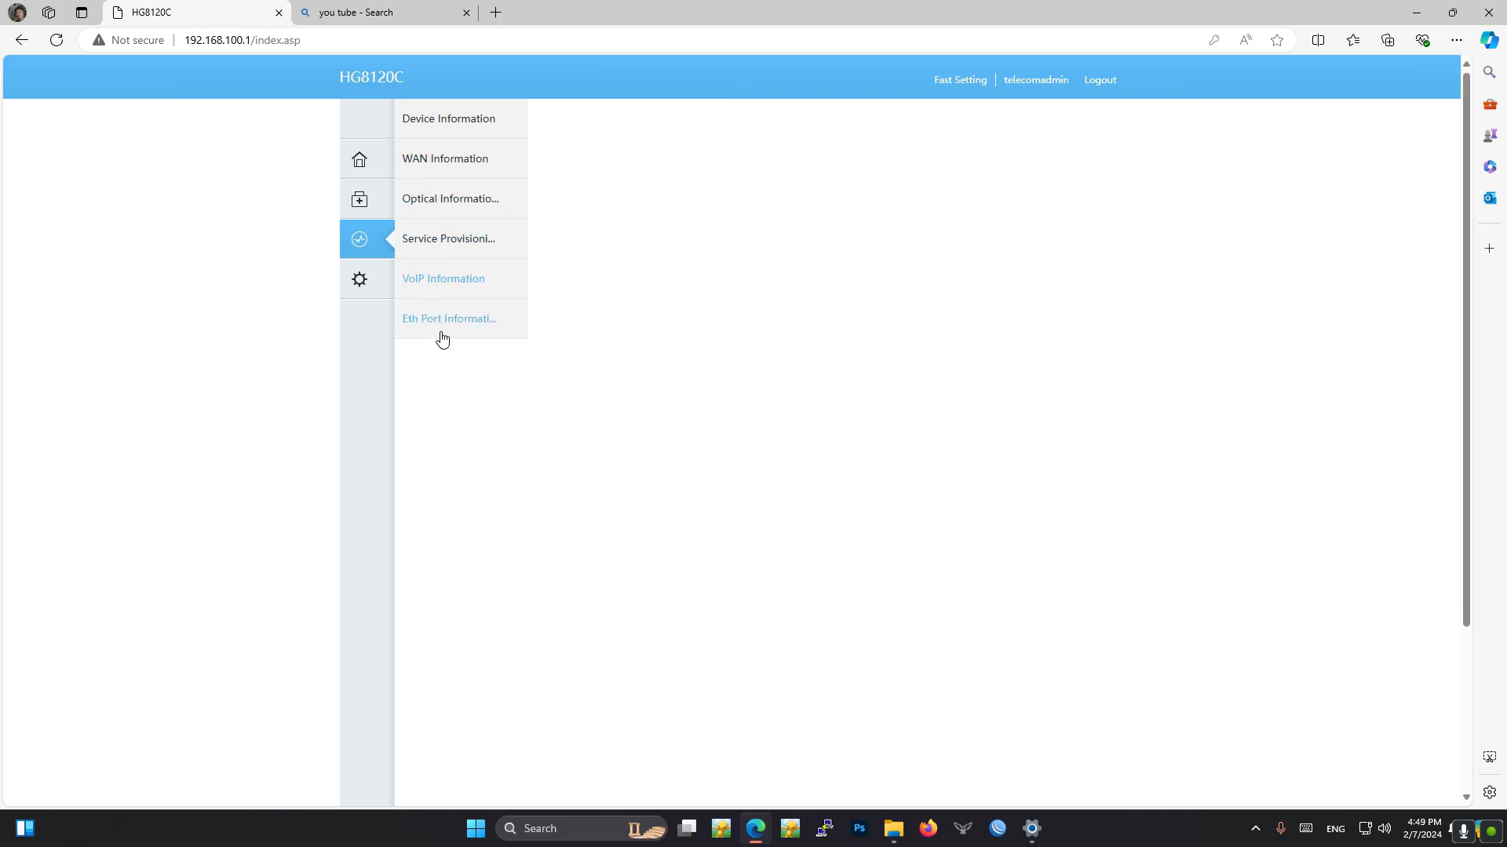
pyautogui.click(436, 286)
pyautogui.click(434, 245)
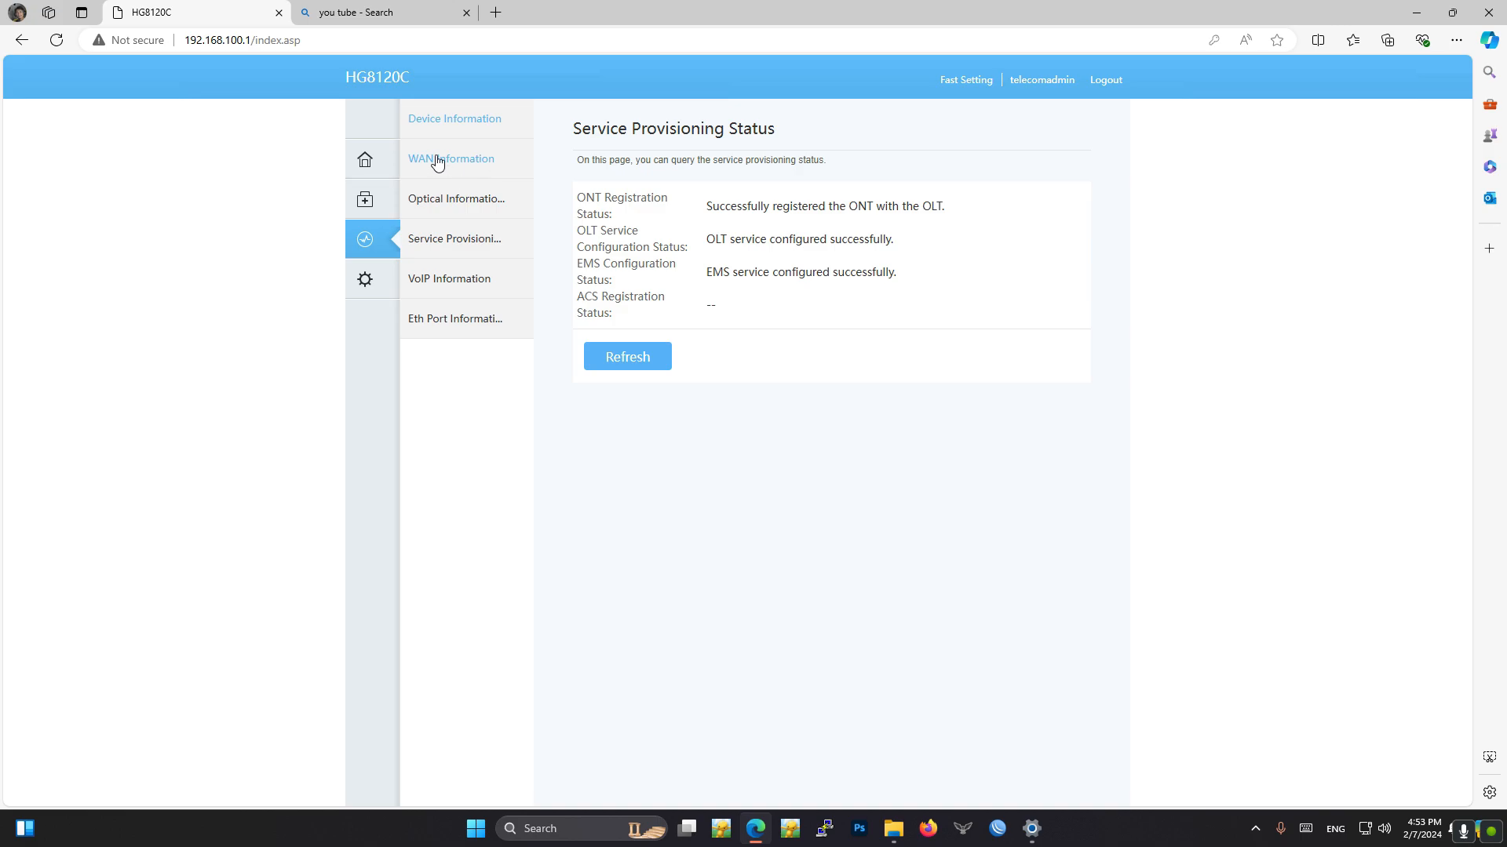
# - Delete the existing 1_INTERNET_R_VID_ connection in the router's WAN configuration
pyautogui.click(368, 293)
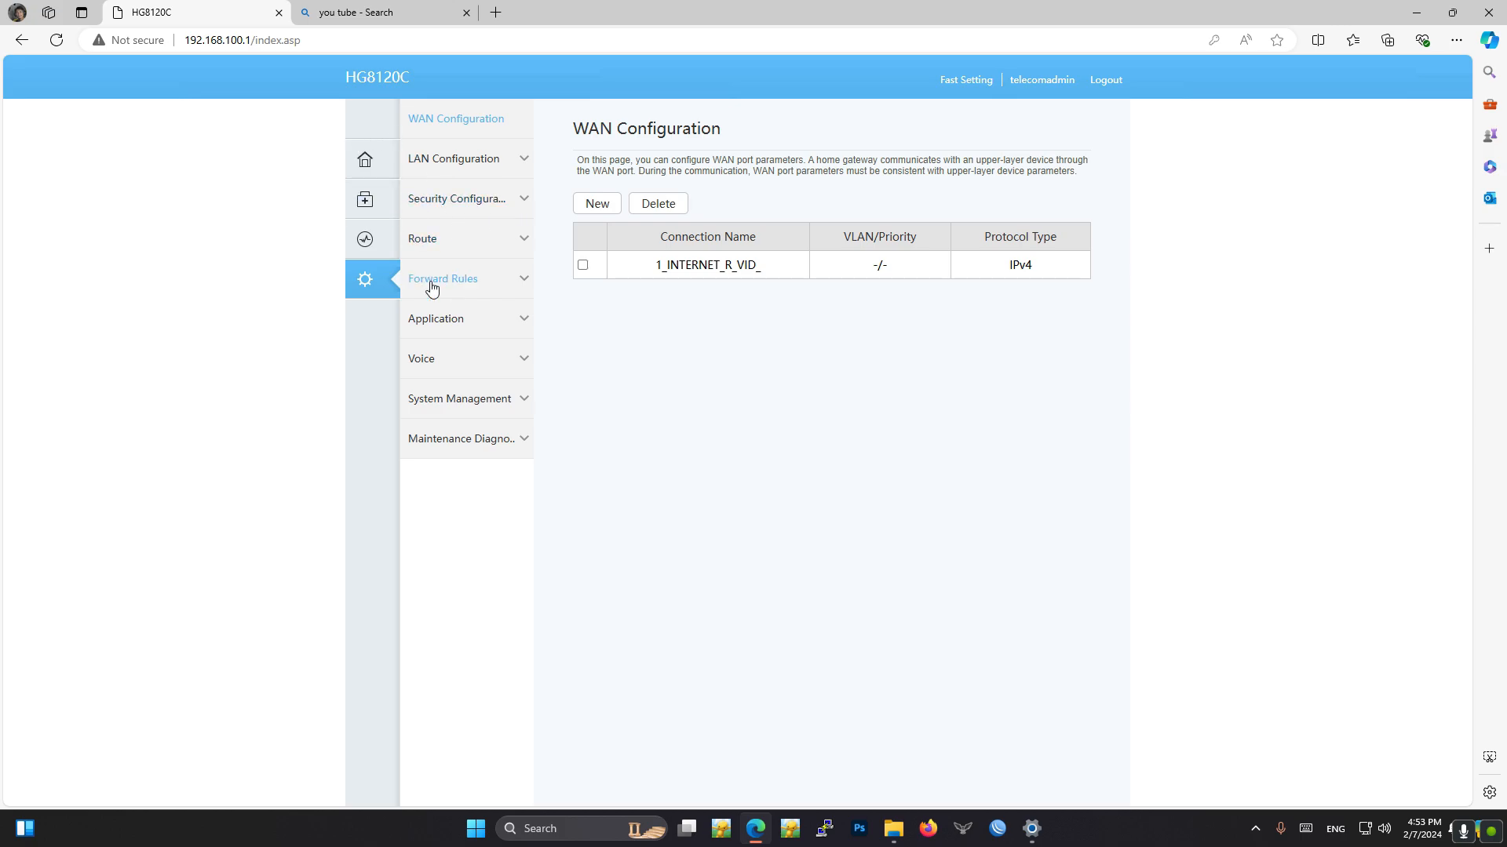
pyautogui.click(362, 284)
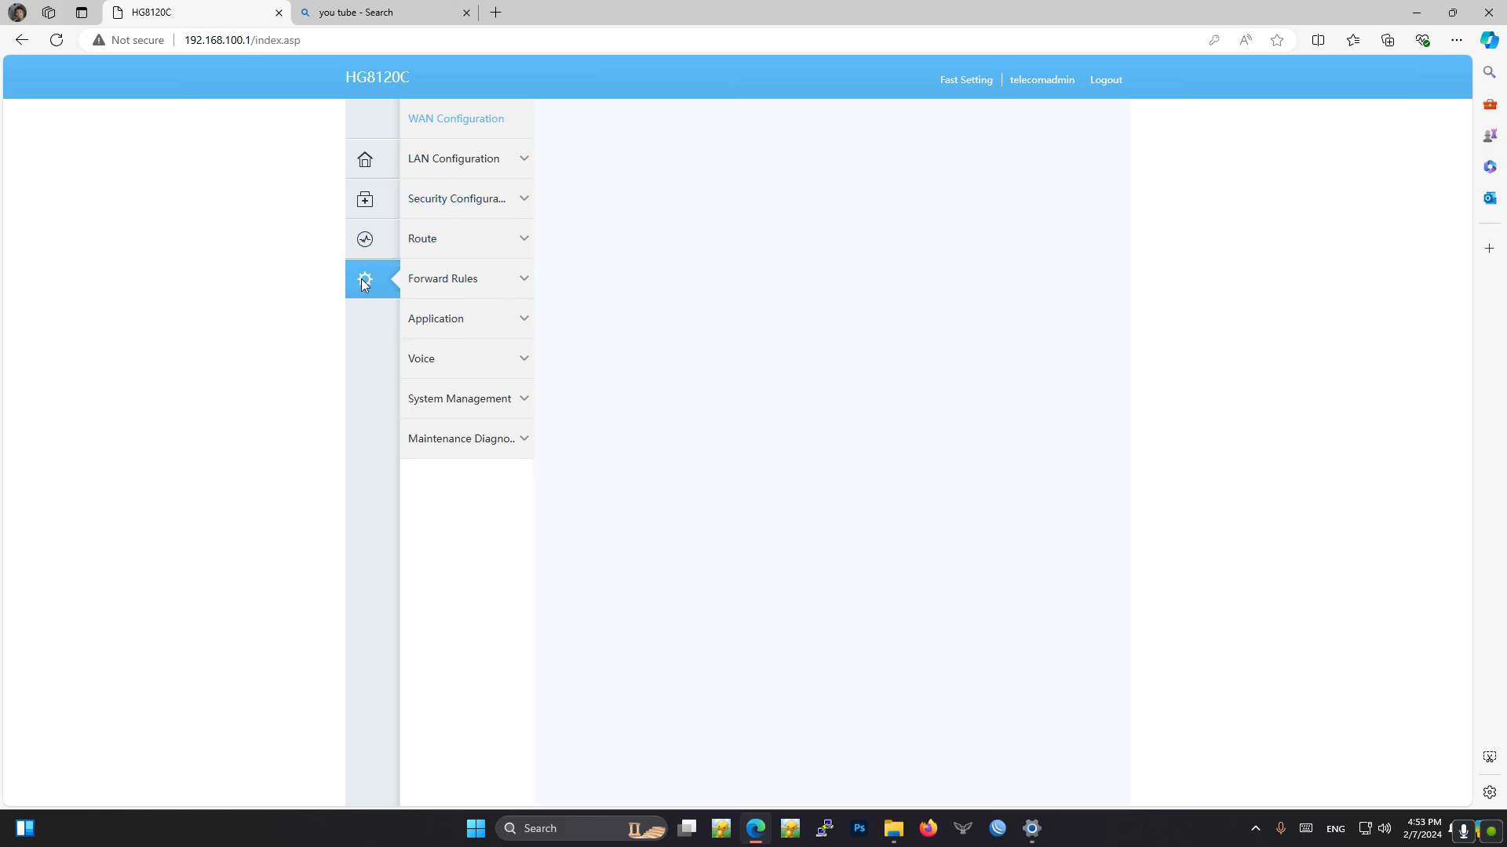
pyautogui.click(464, 124)
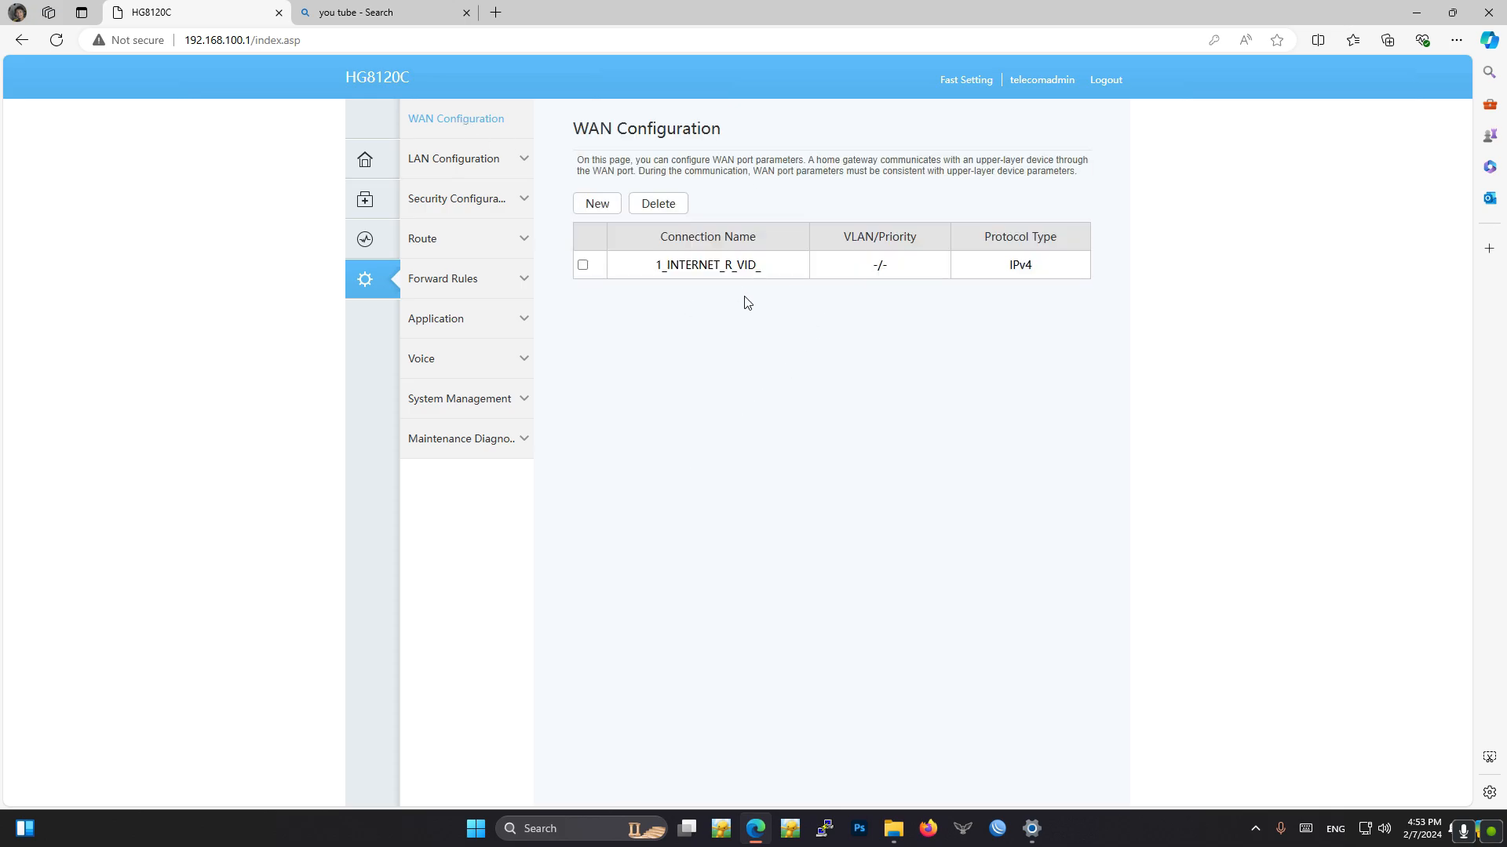
pyautogui.click(583, 266)
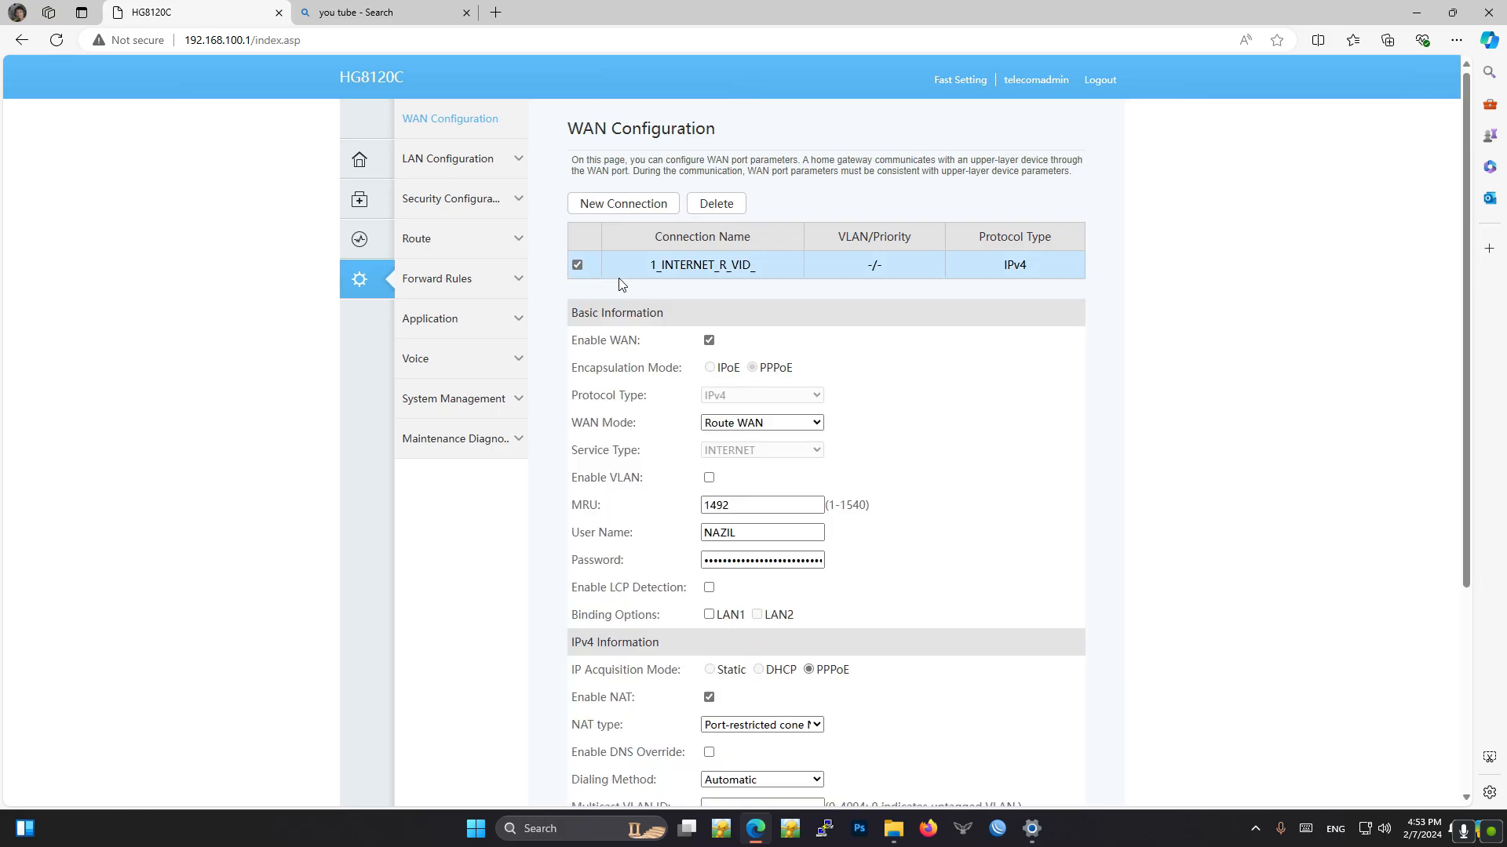
pyautogui.click(579, 265)
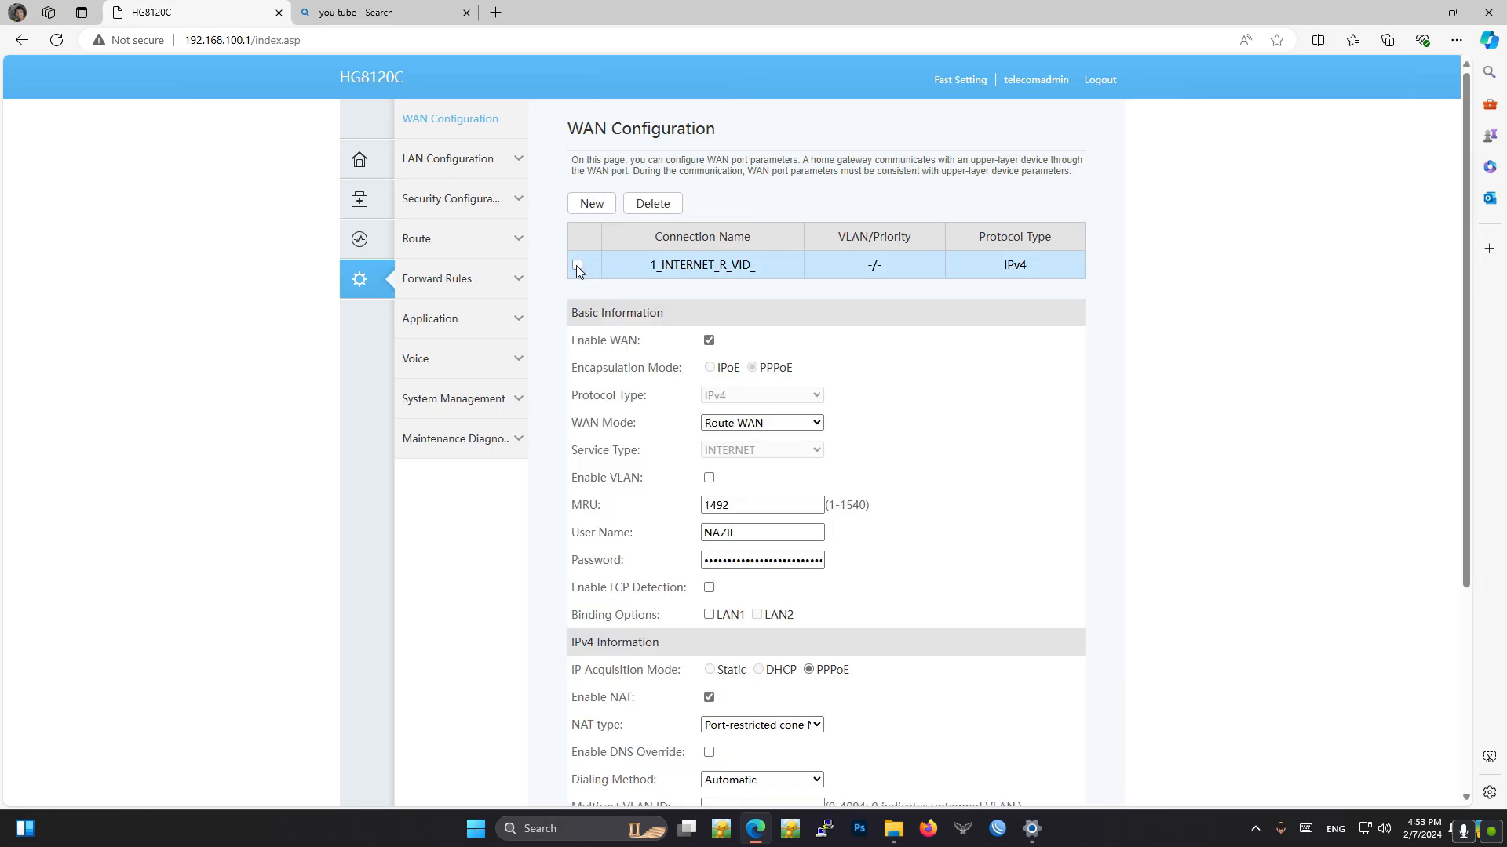
pyautogui.click(577, 265)
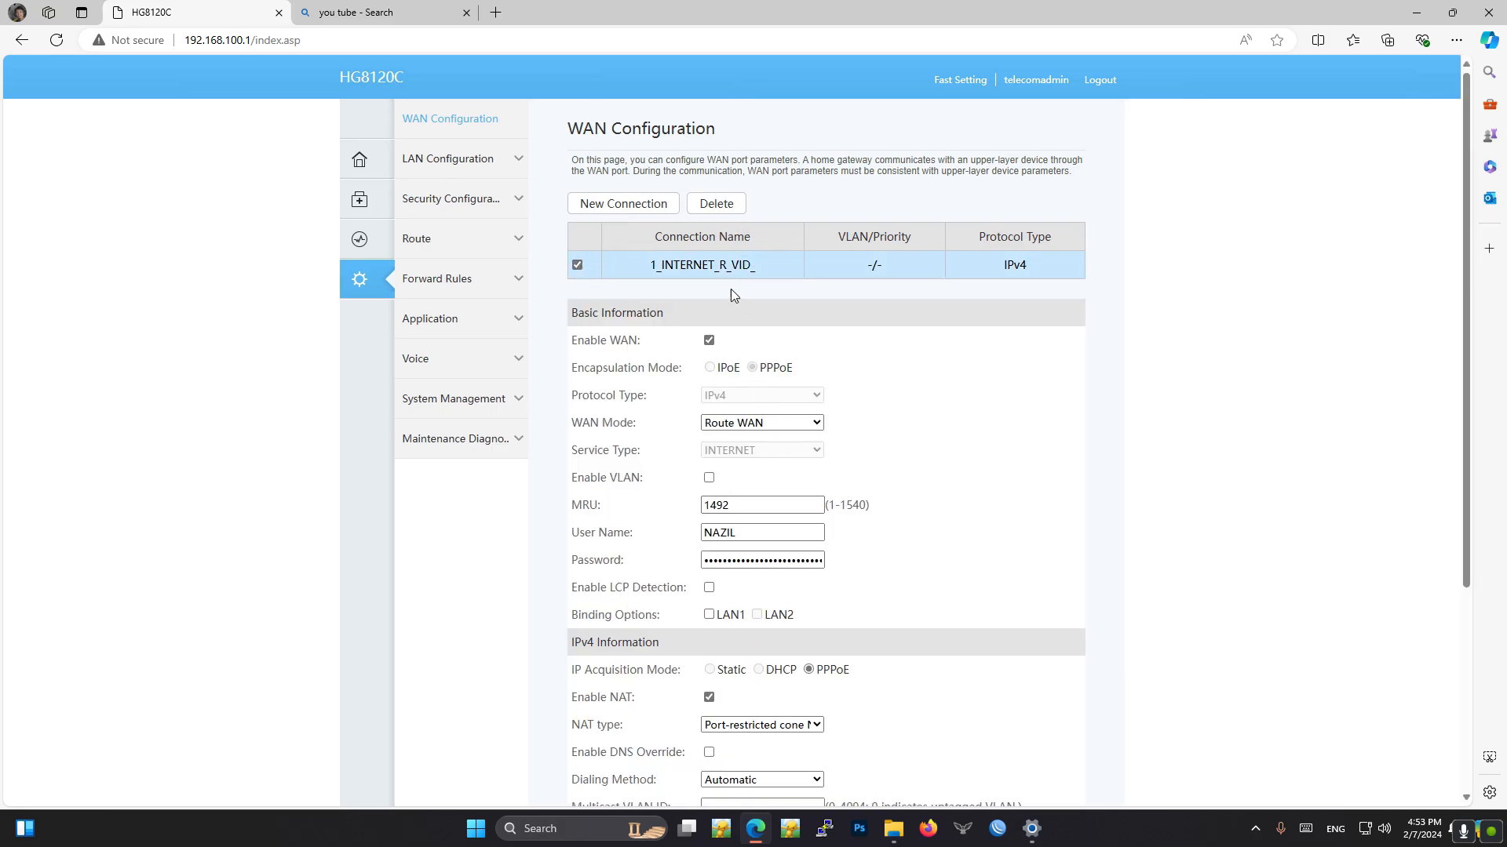
pyautogui.click(729, 218)
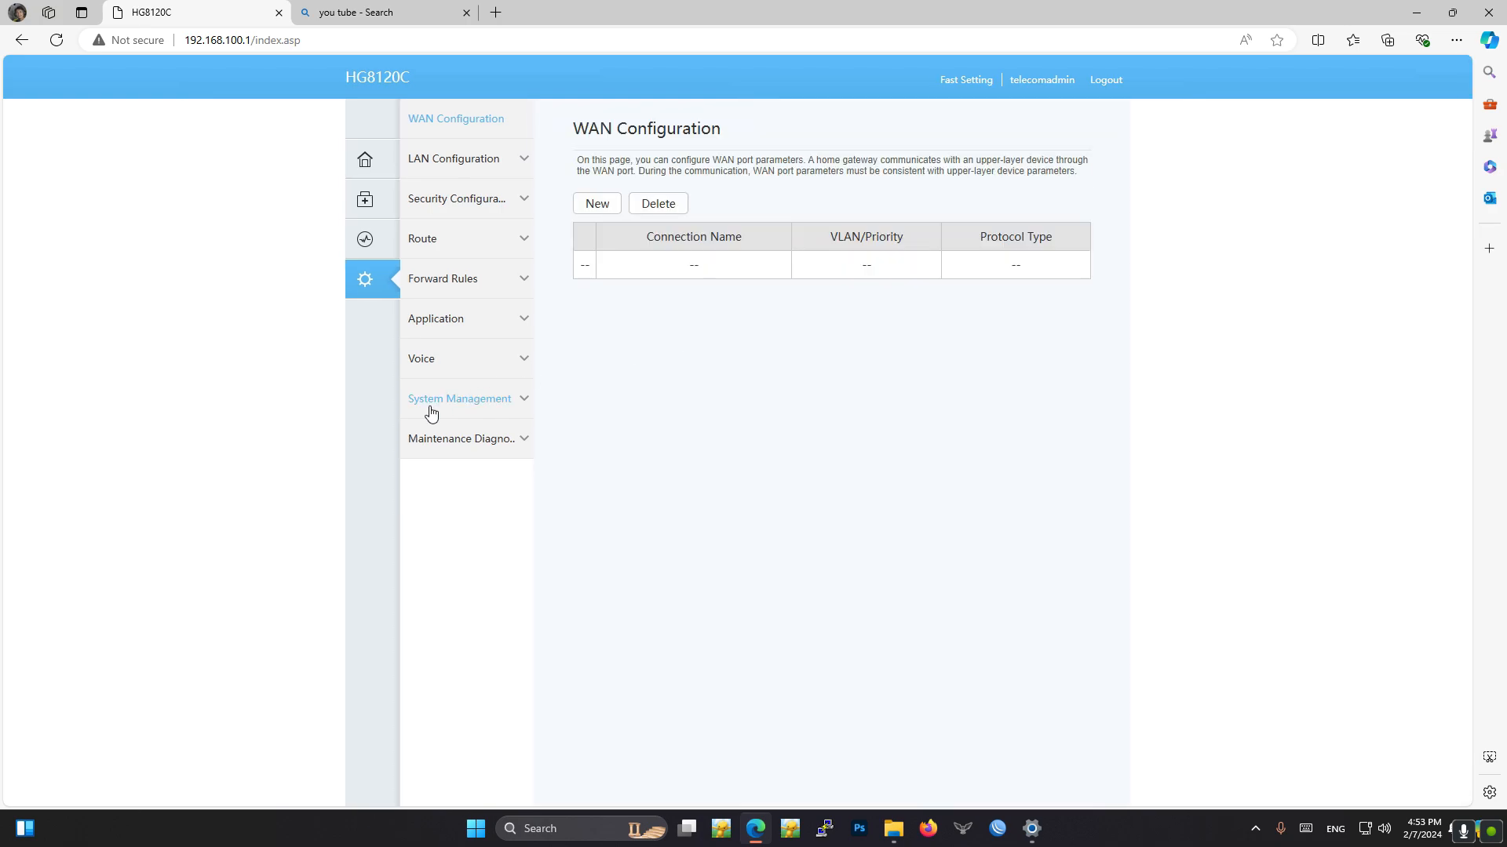
# - Start a new WAN connection with the WAN mode Bridge WAN and the service type IPTV
pyautogui.click(597, 202)
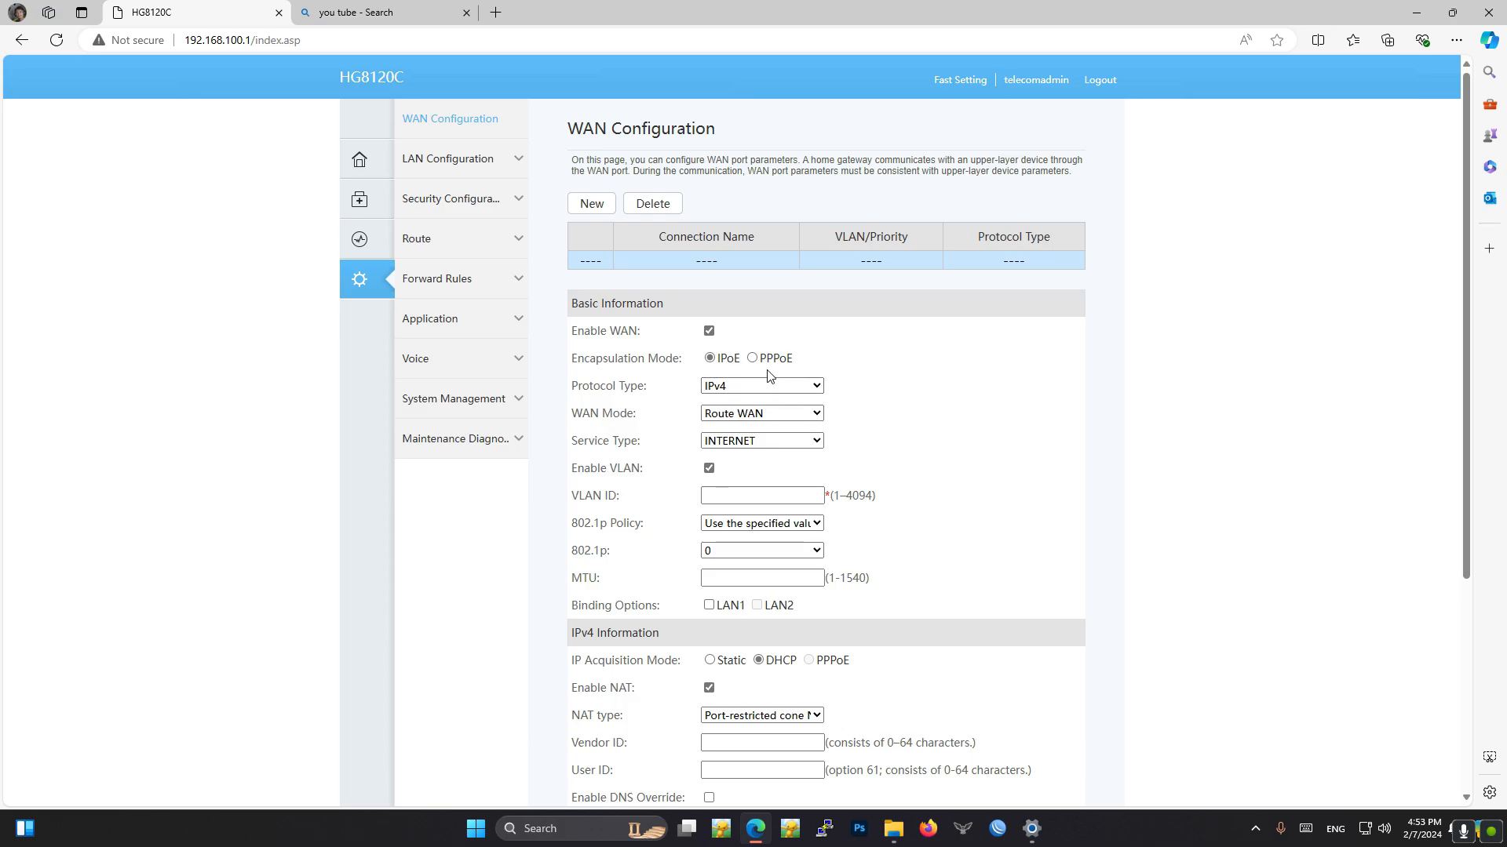
pyautogui.click(796, 414)
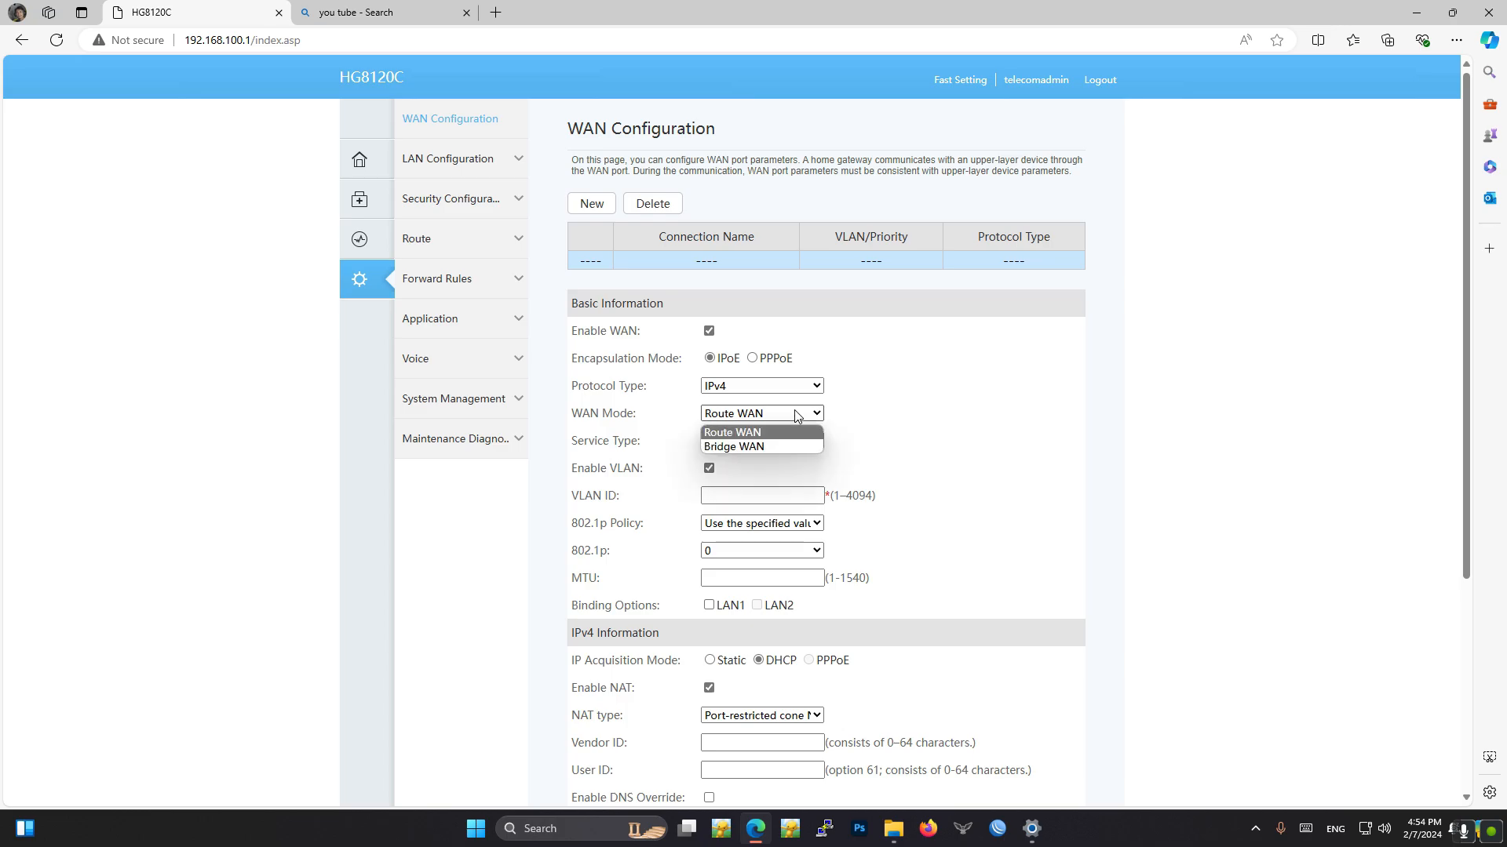
pyautogui.click(774, 446)
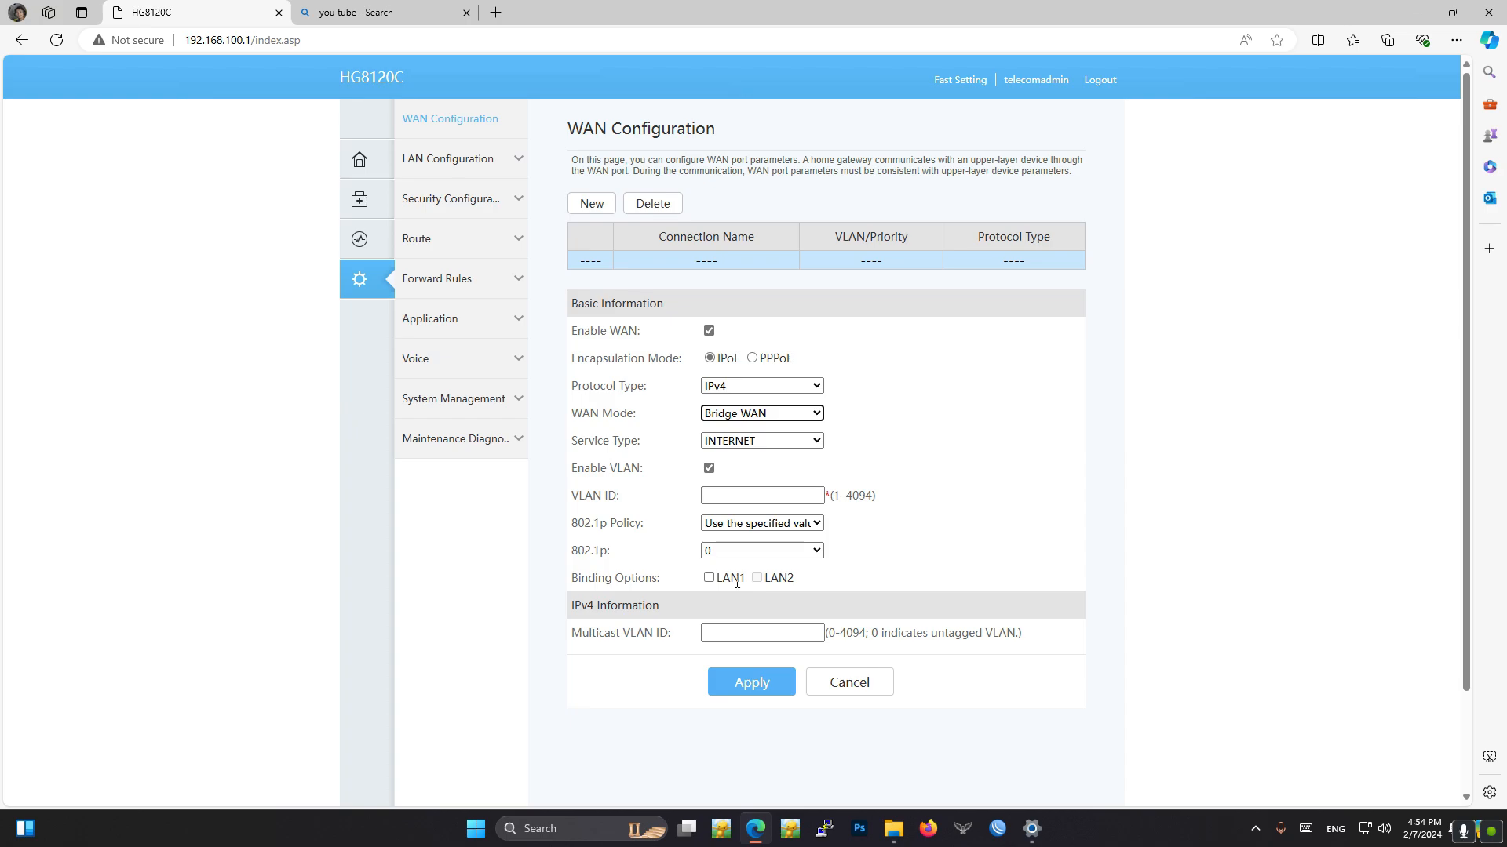
pyautogui.click(749, 444)
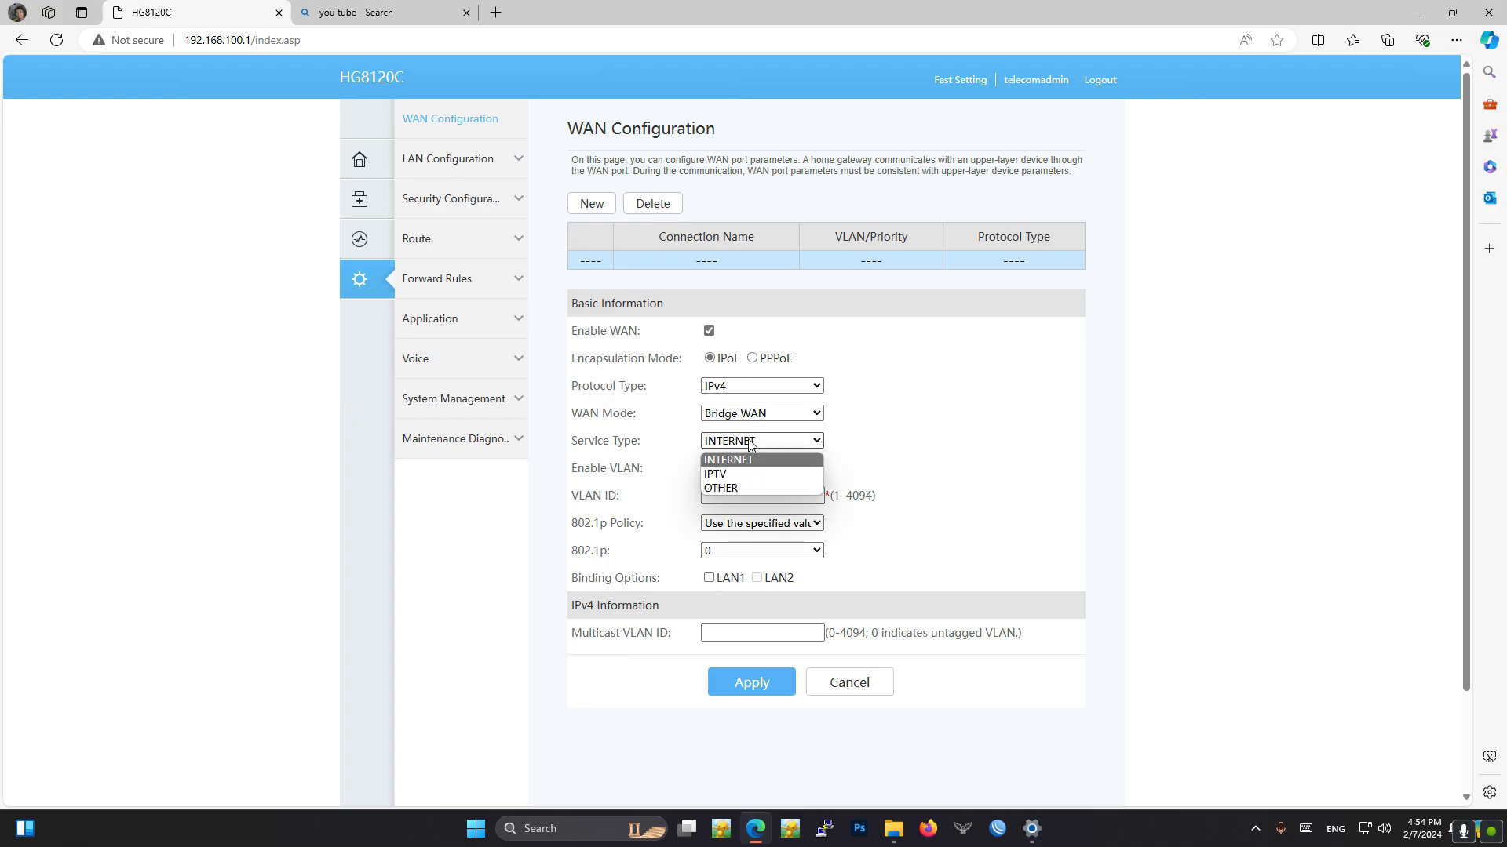
pyautogui.click(749, 474)
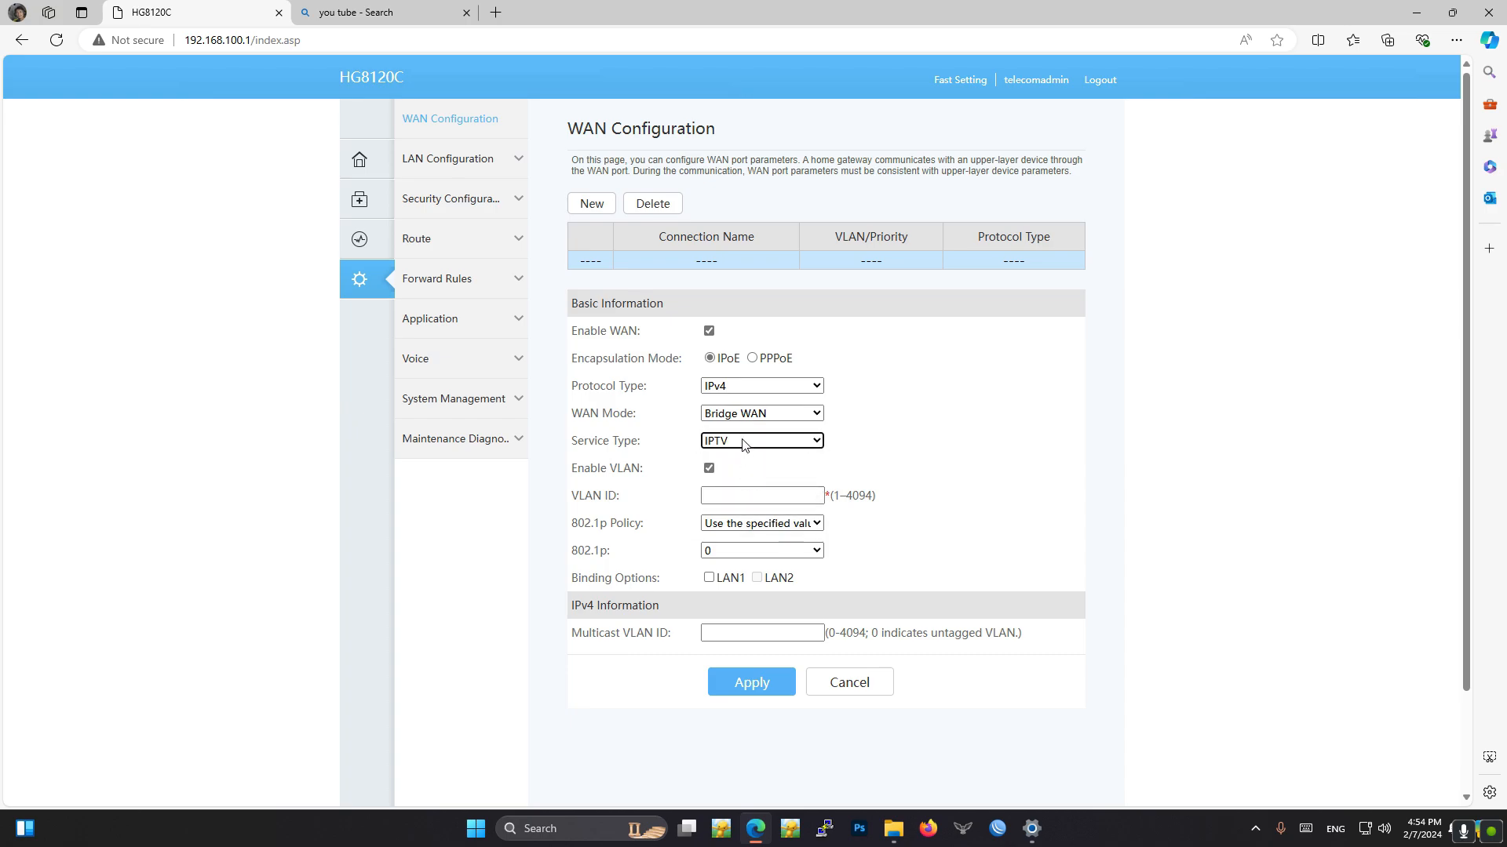
pyautogui.click(744, 444)
pyautogui.click(744, 444)
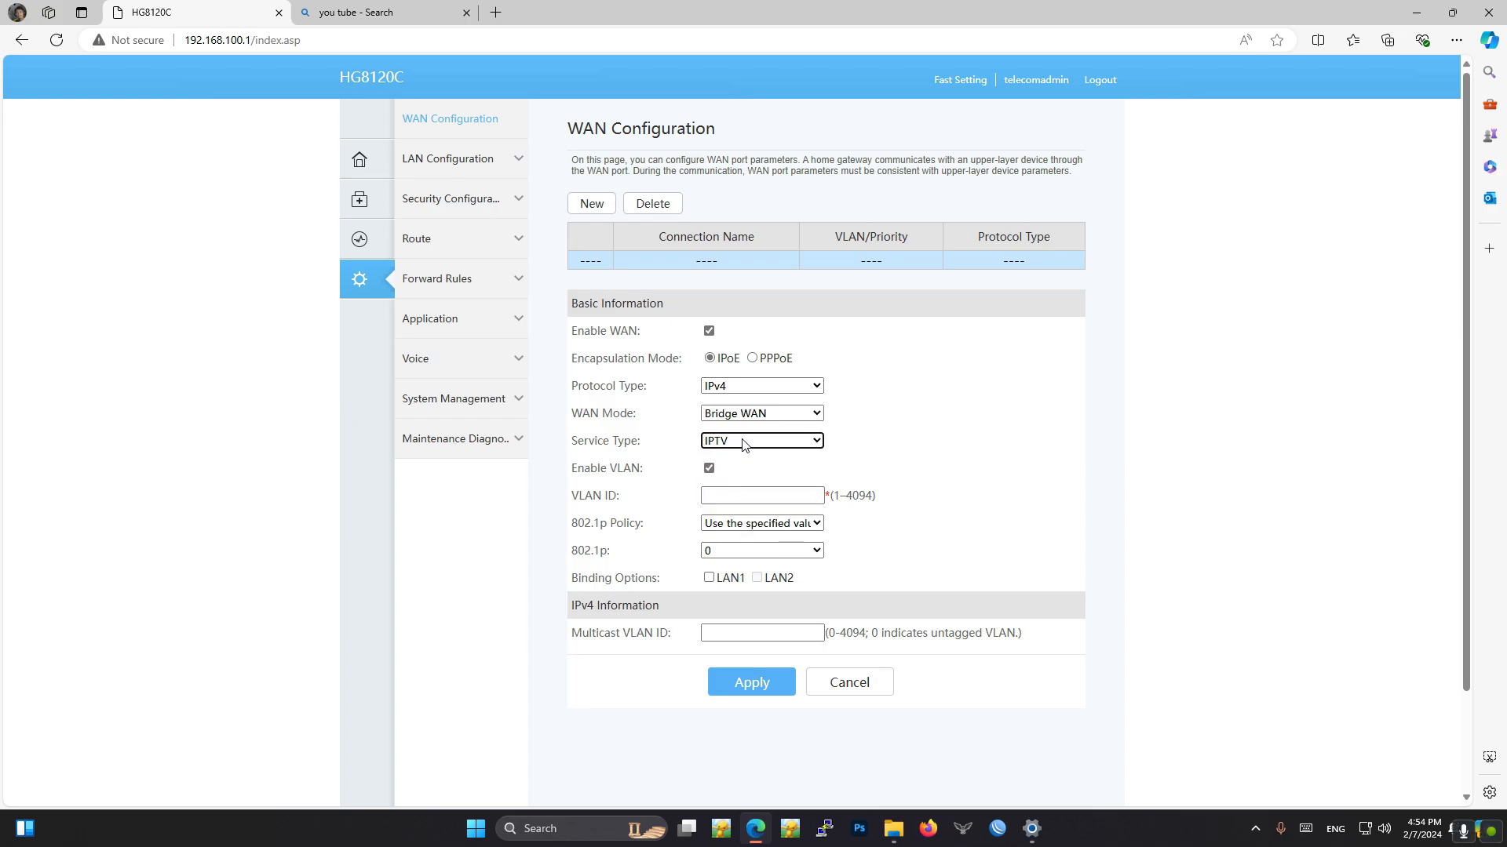
# - Disable VLAN, bind the bridge connection to LAN1, apply it, and review its saved settings
pyautogui.click(711, 470)
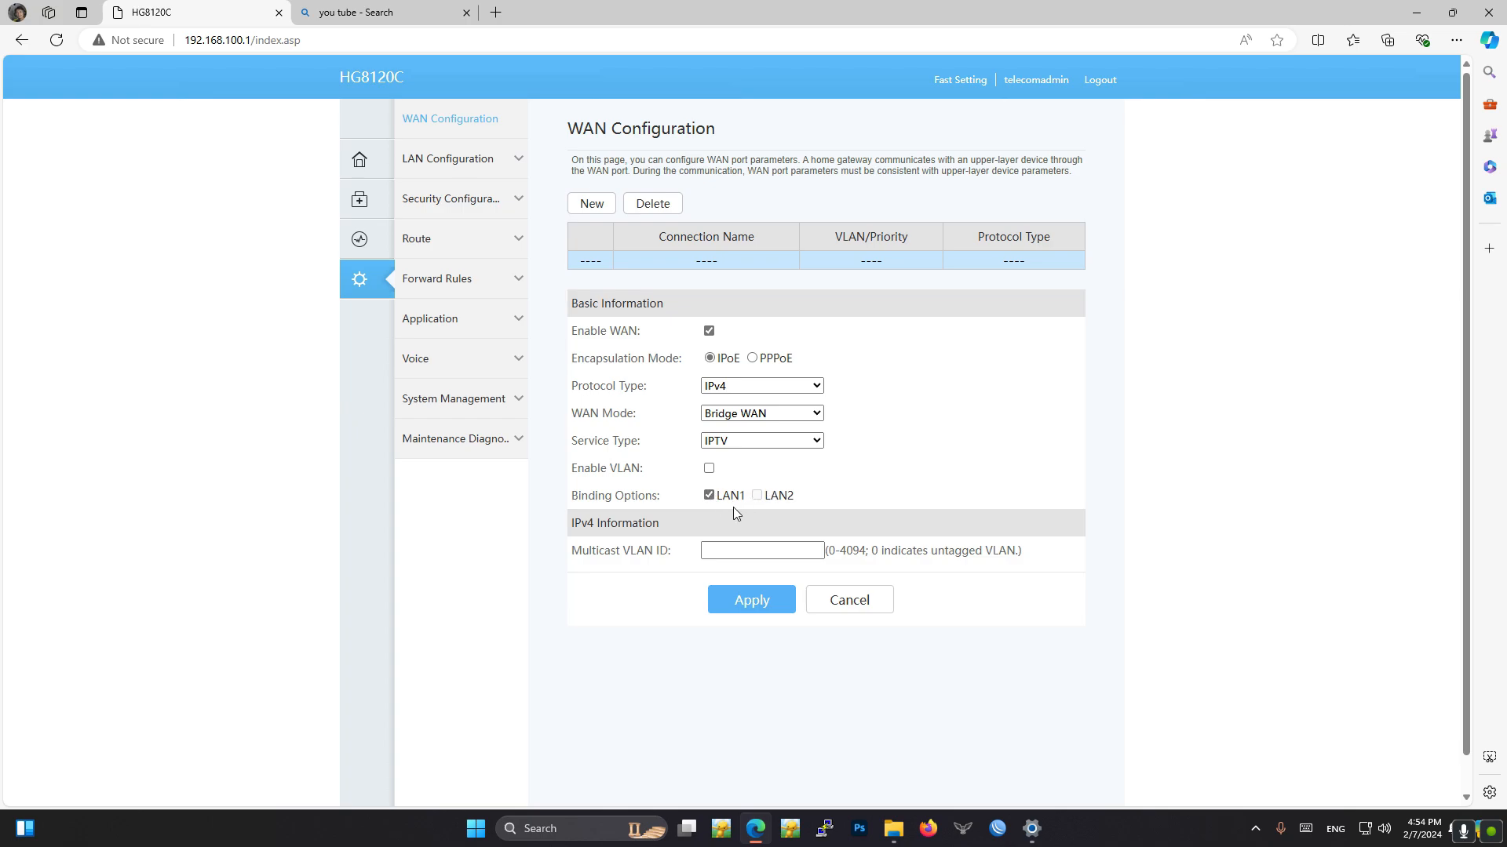
pyautogui.click(739, 601)
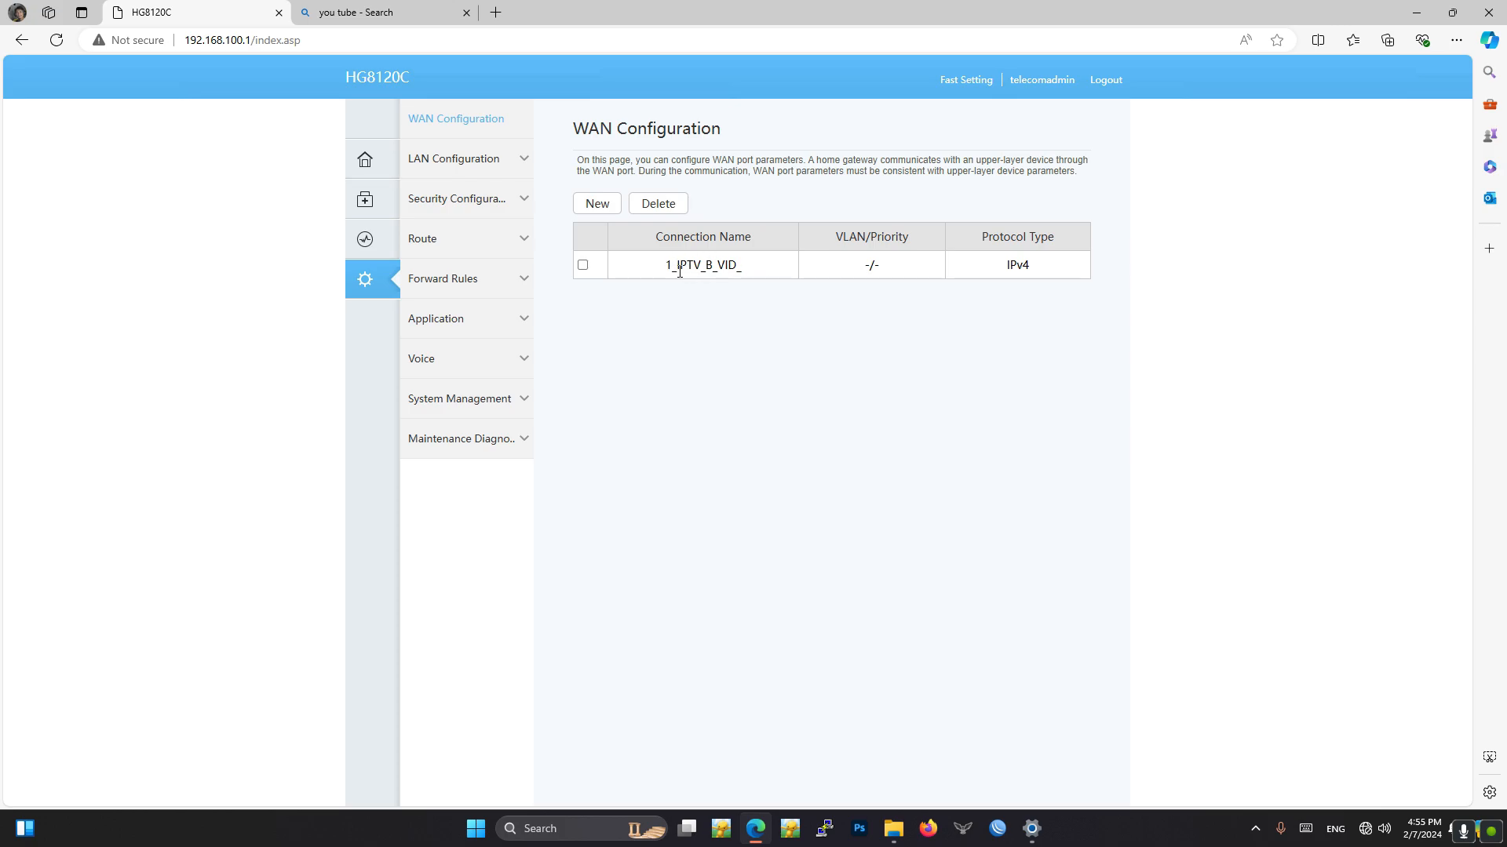
pyautogui.click(583, 266)
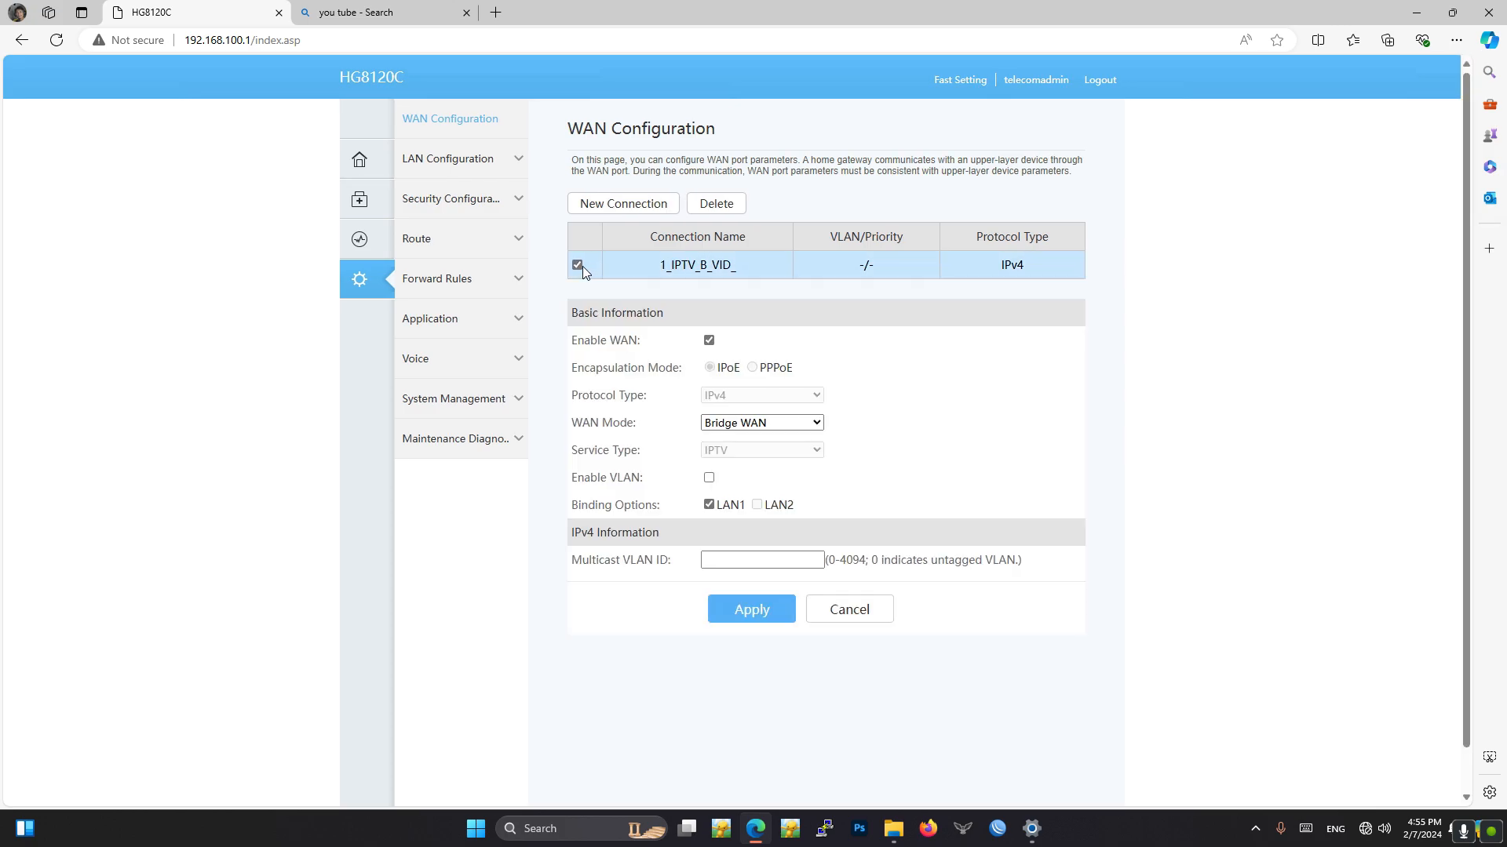
pyautogui.click(582, 266)
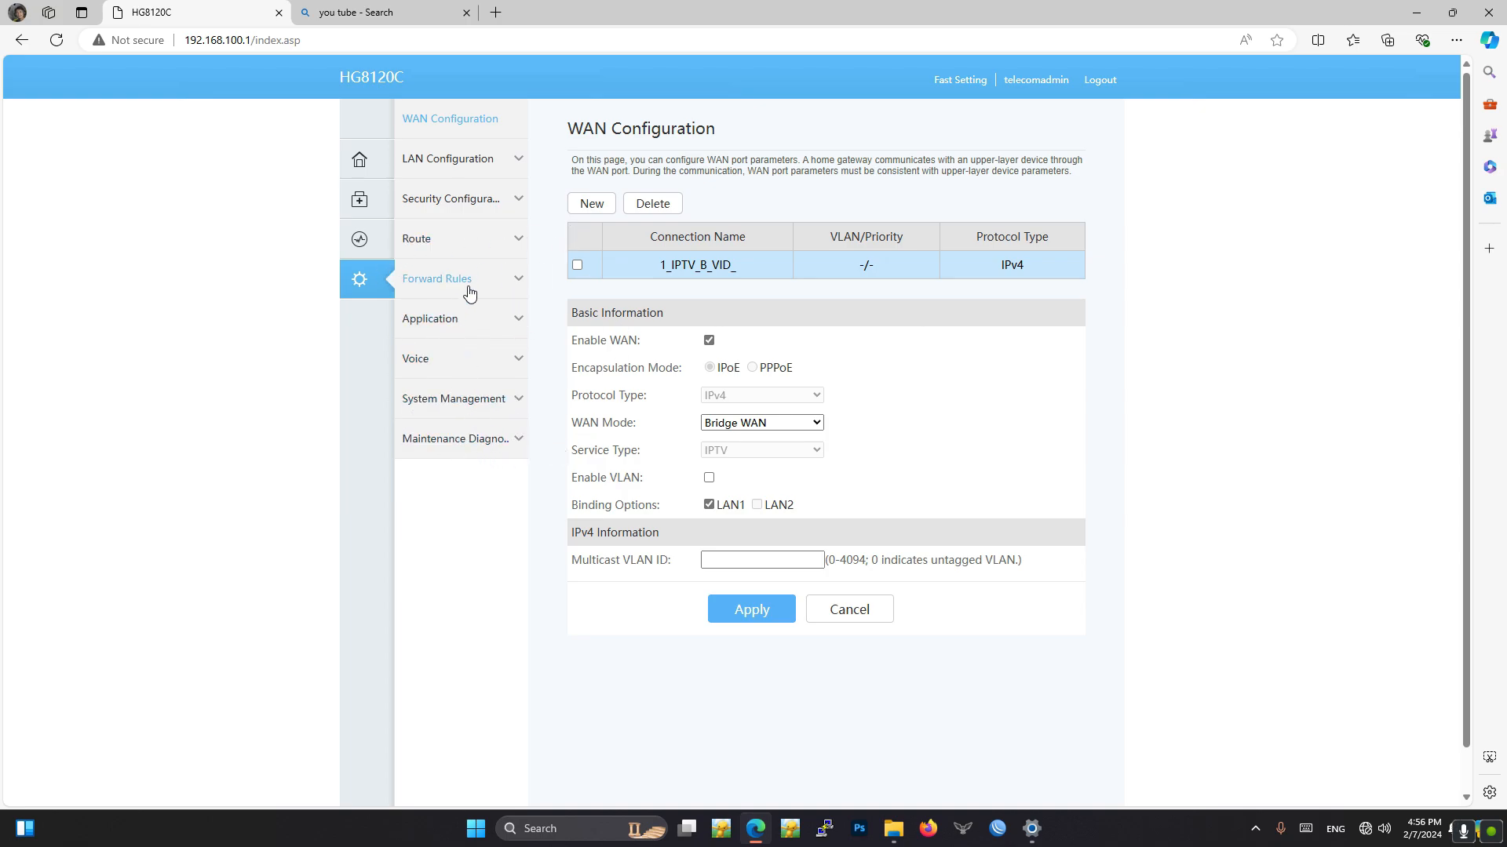
pyautogui.click(1366, 833)
pyautogui.click(1470, 776)
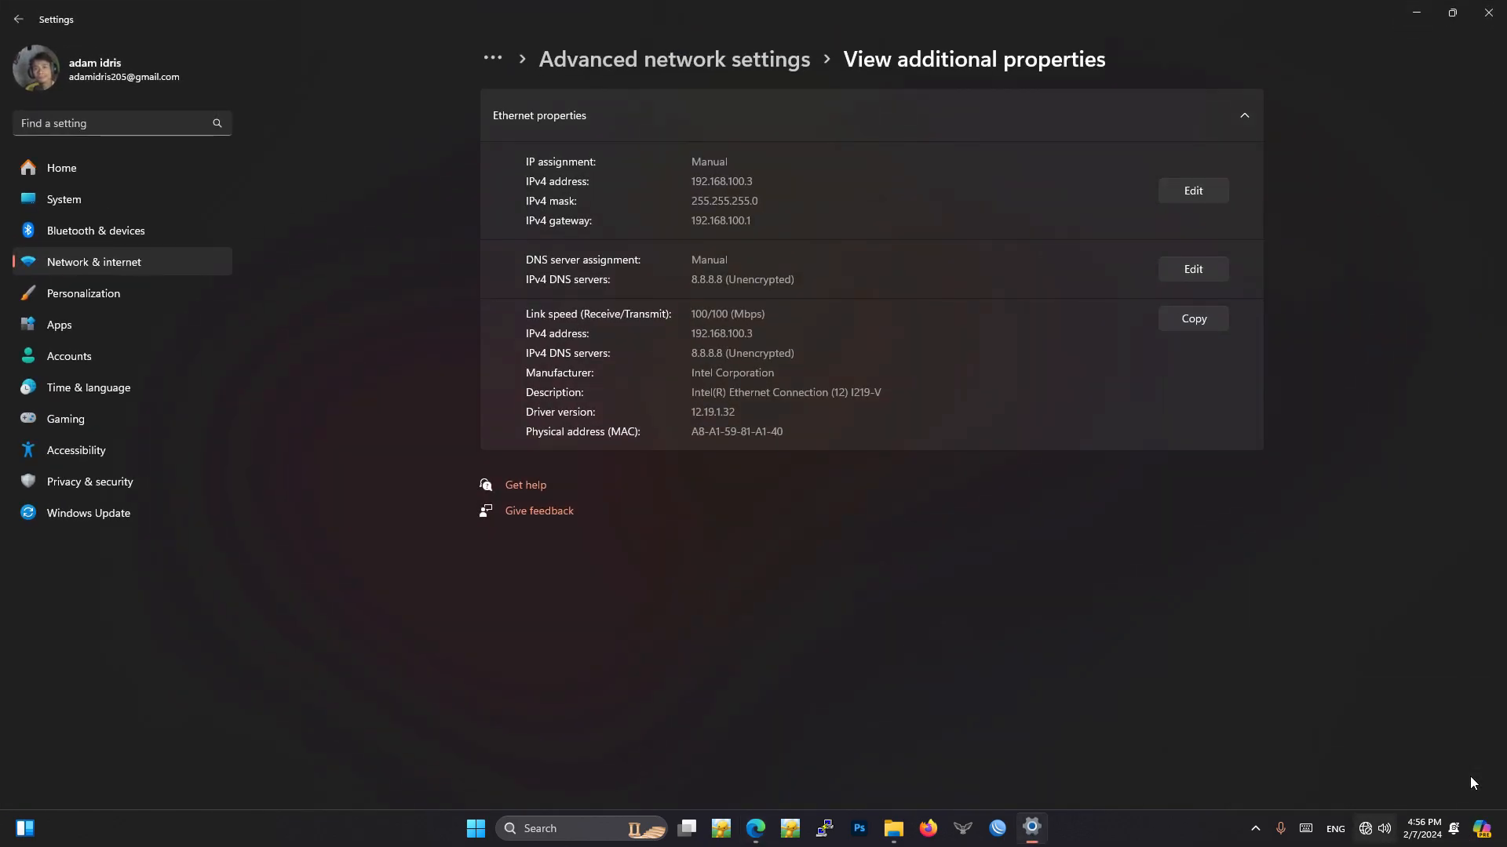
pyautogui.click(1417, 12)
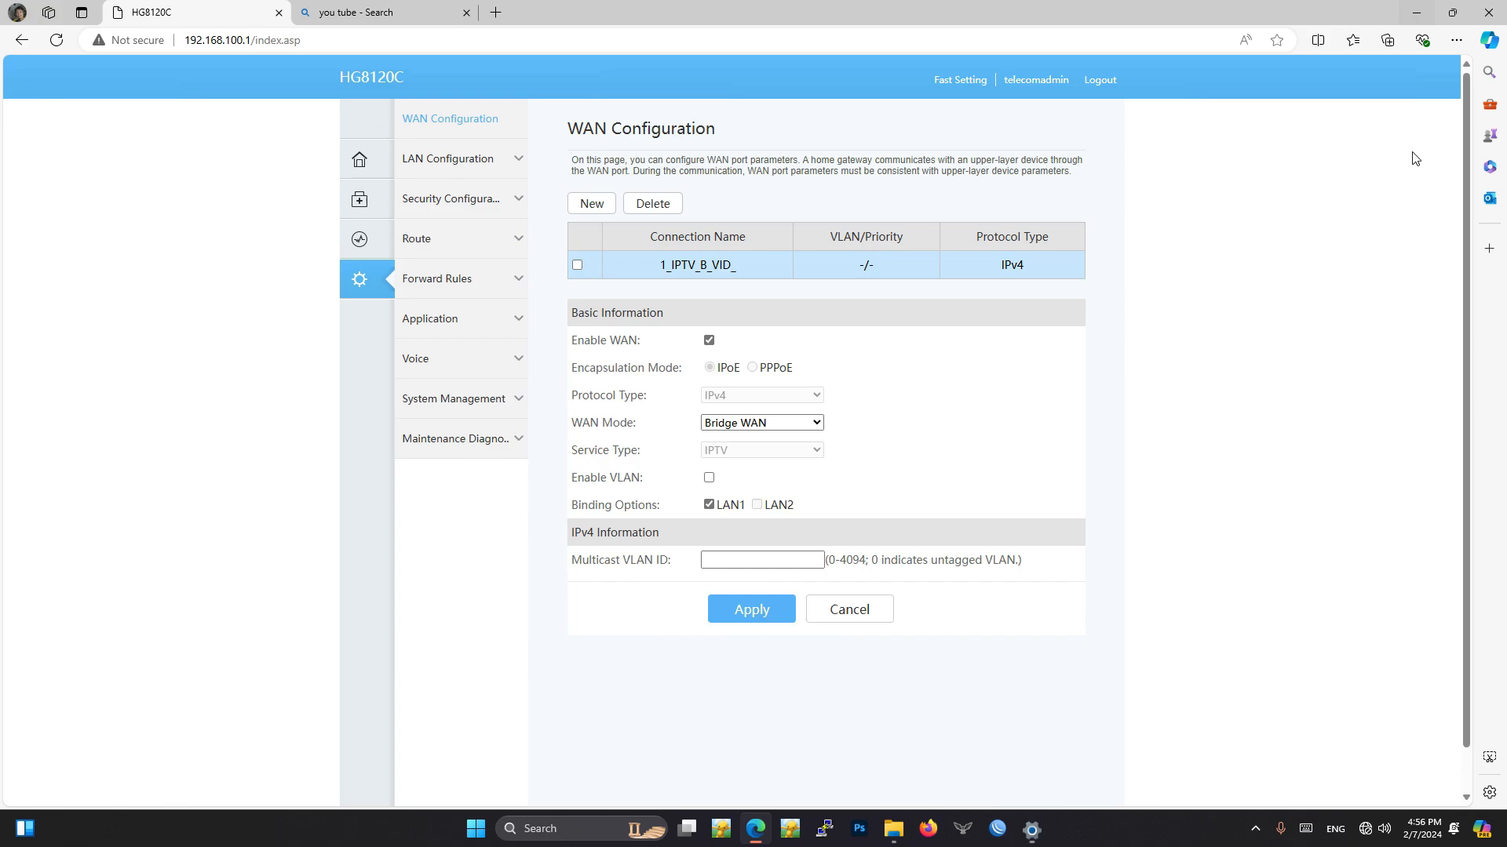
# - Turn on the computer's Wi-Fi and connect to the open network Tenda_520380 with automatic connection enabled
pyautogui.click(1365, 833)
pyautogui.click(1292, 576)
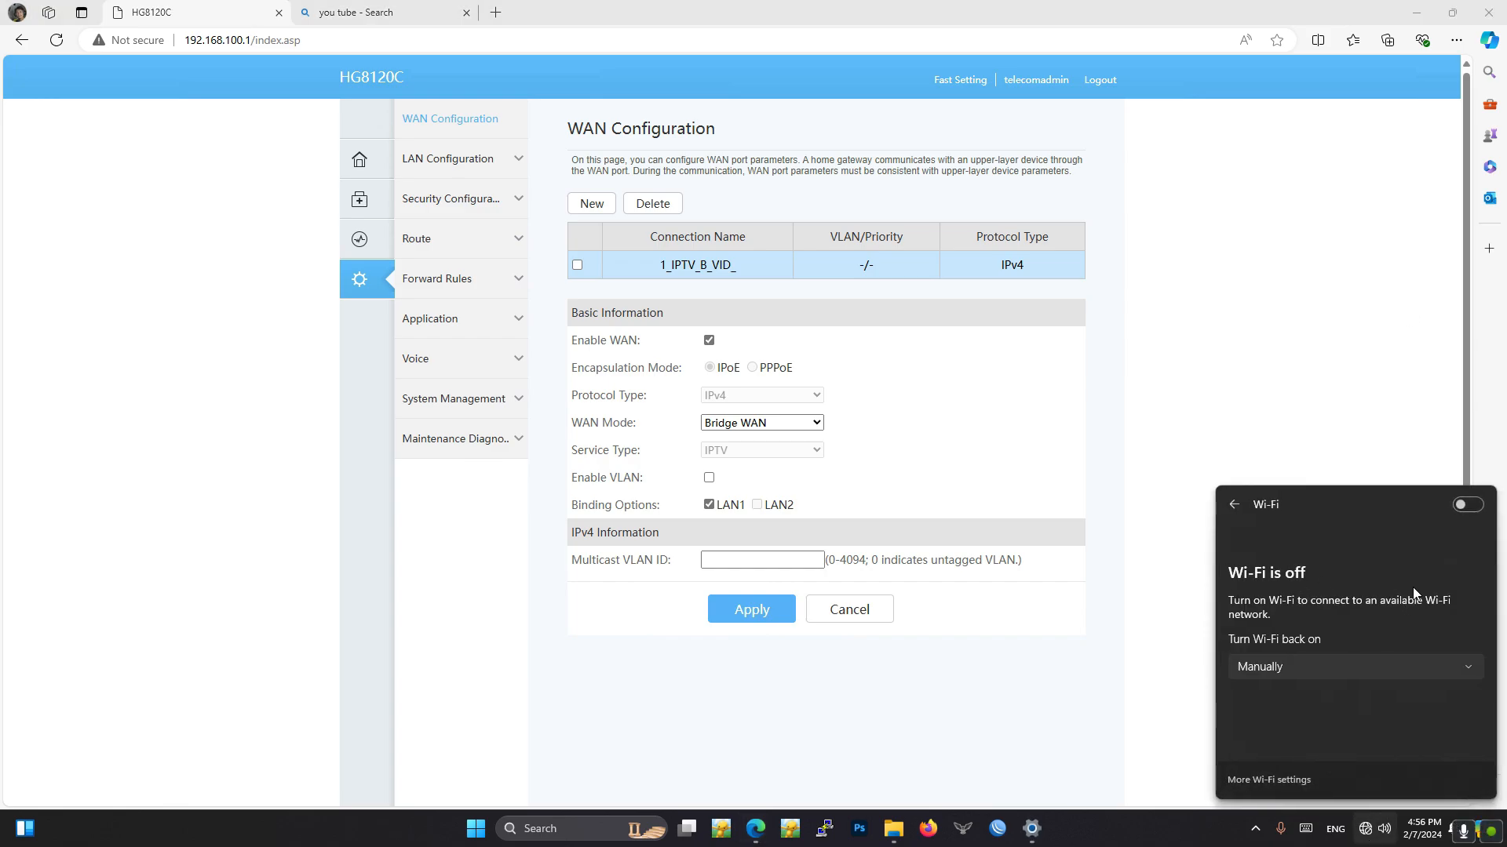
pyautogui.click(1466, 506)
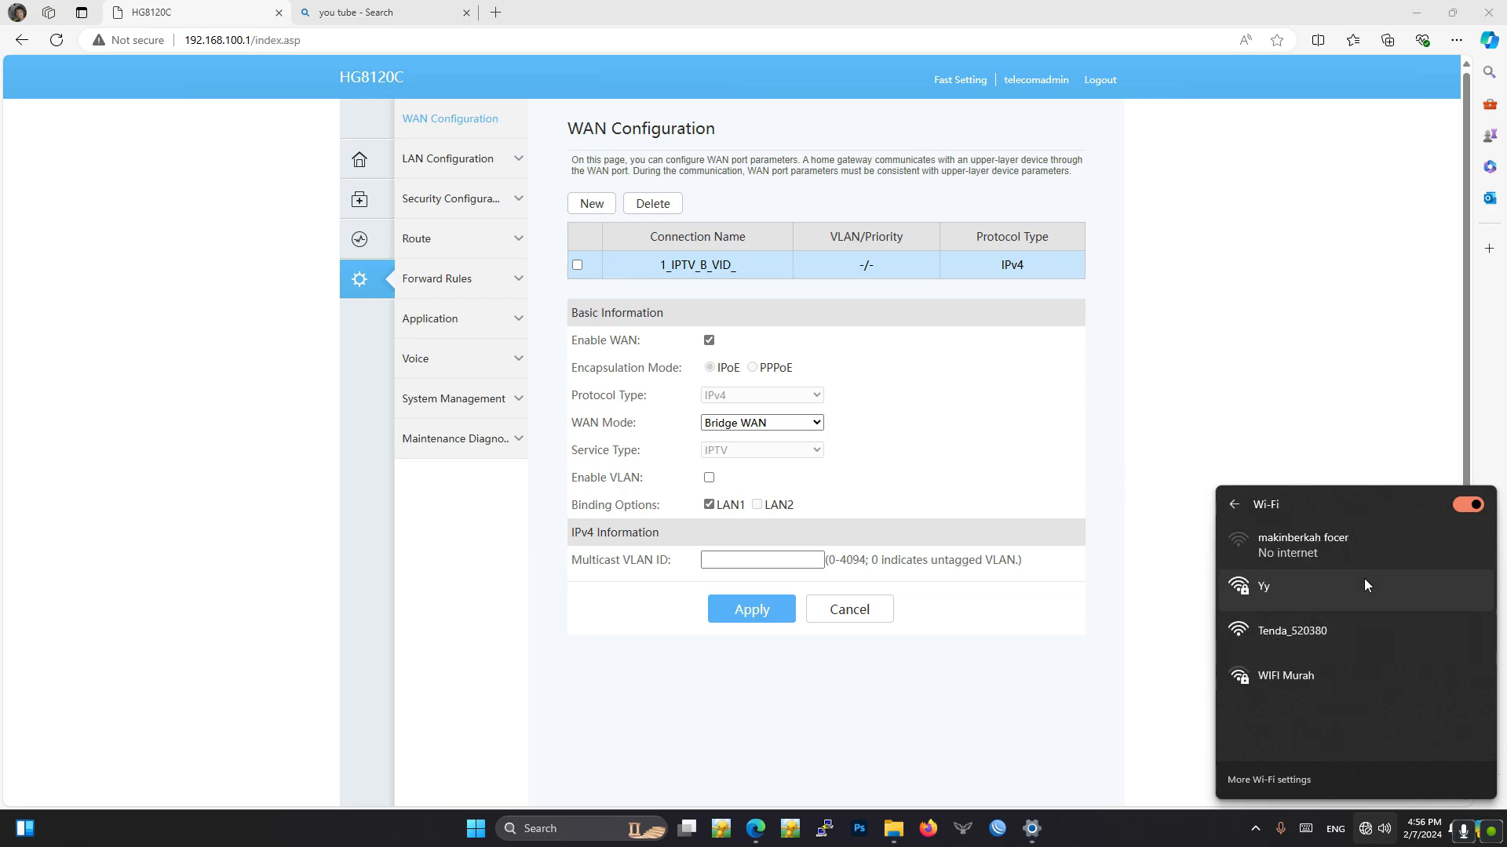
pyautogui.click(1295, 636)
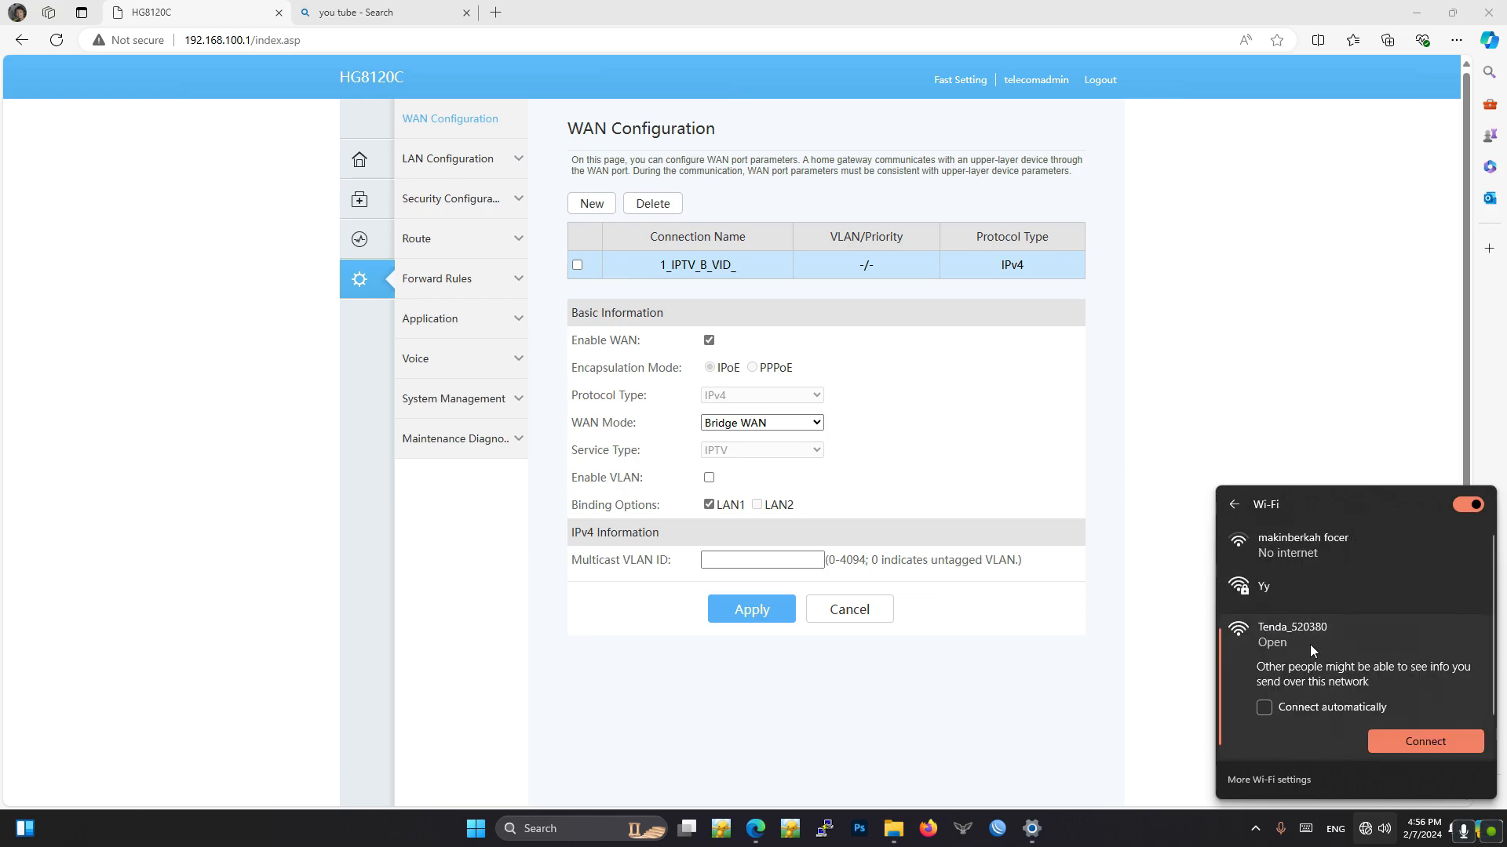
pyautogui.click(1317, 708)
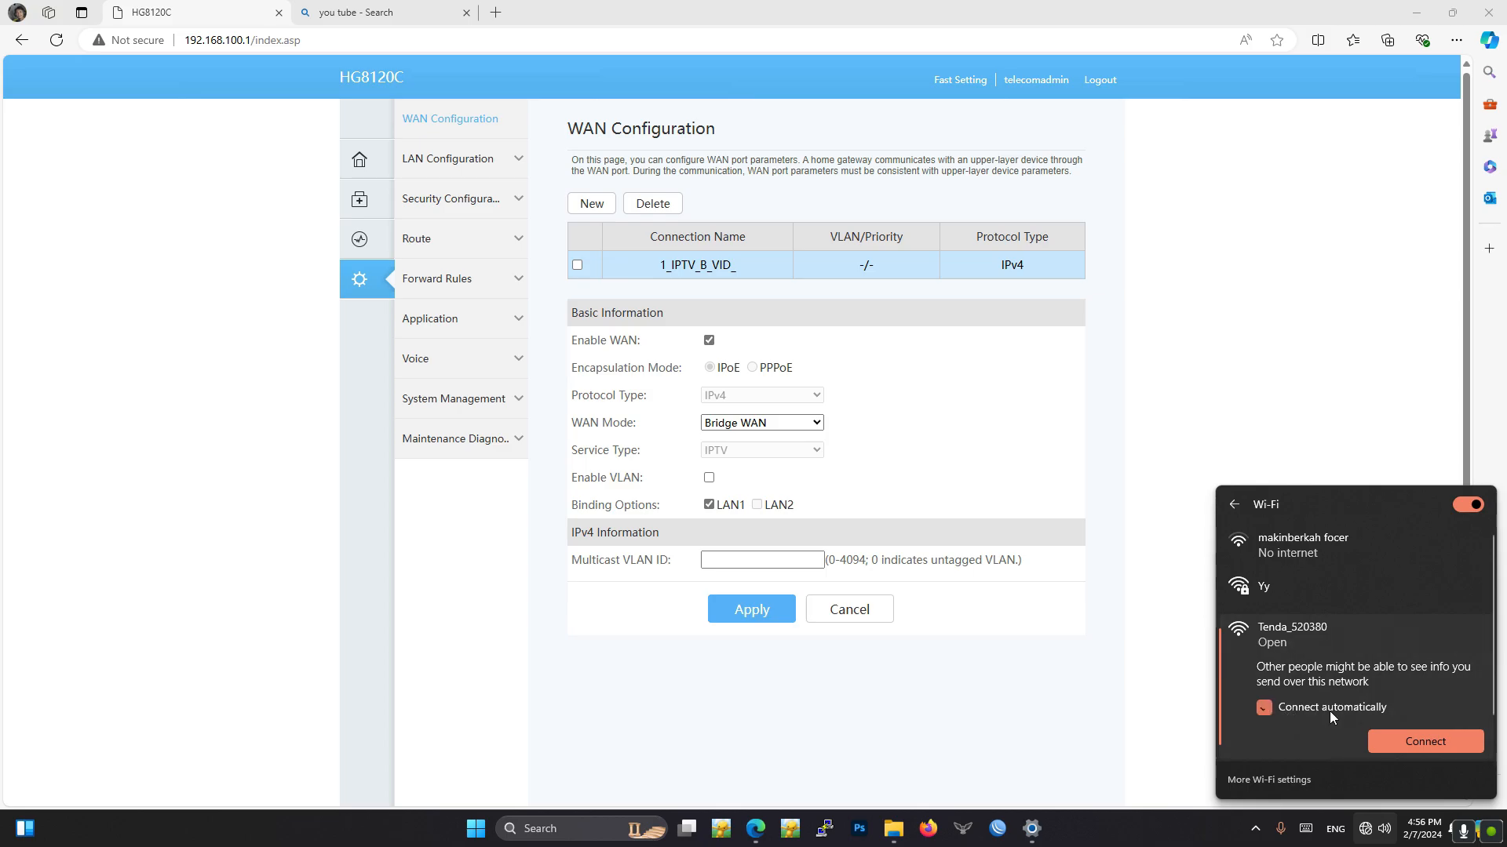
pyautogui.click(1417, 739)
# - Check the computer's Wi-Fi connection to Tenda_520380 and return to the browser for a new tab
pyautogui.click(439, 13)
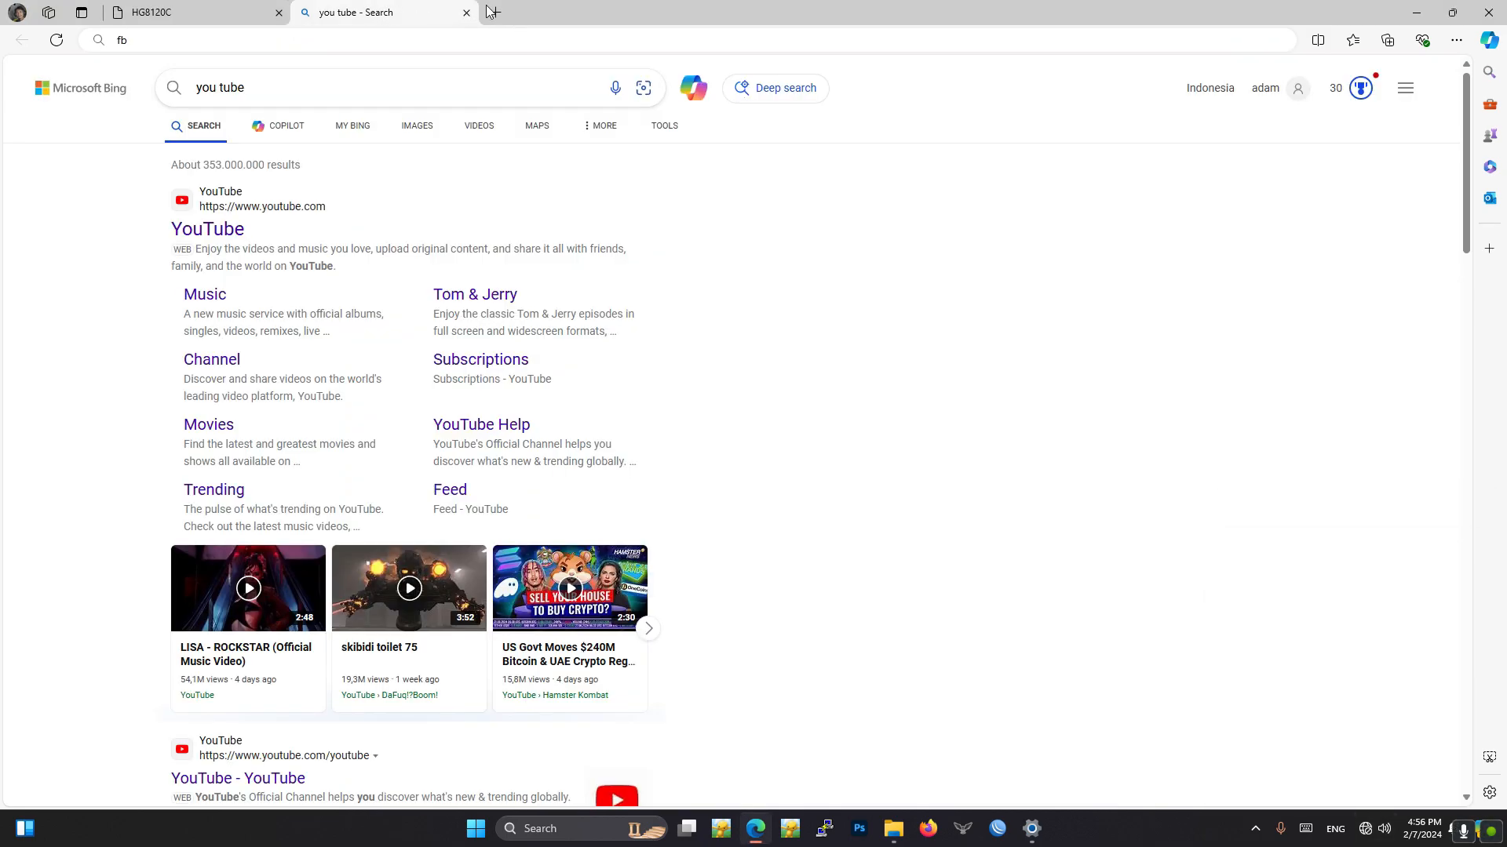
pyautogui.click(1417, 16)
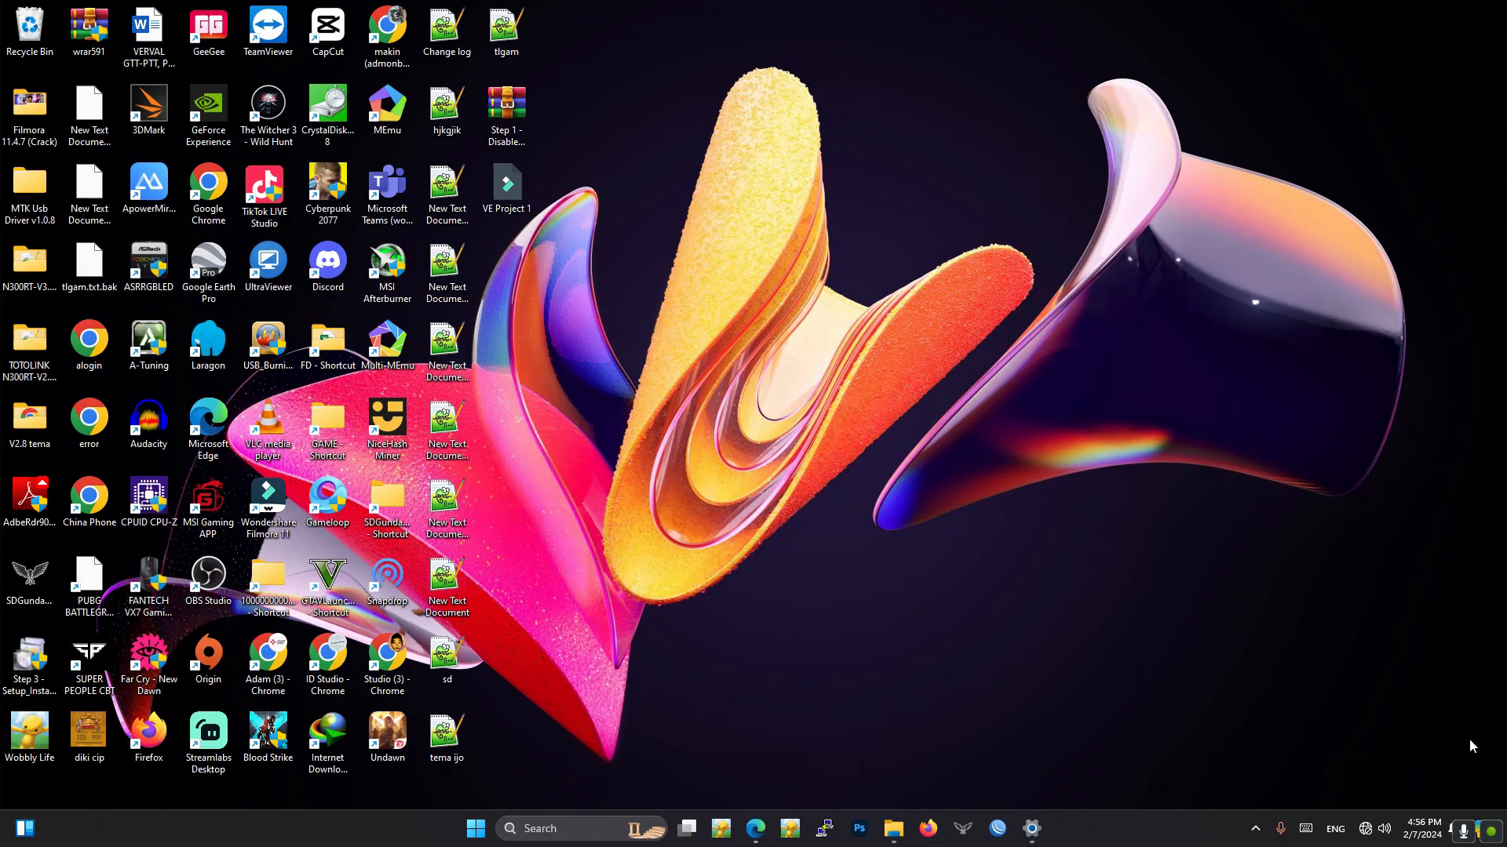
pyautogui.click(1366, 829)
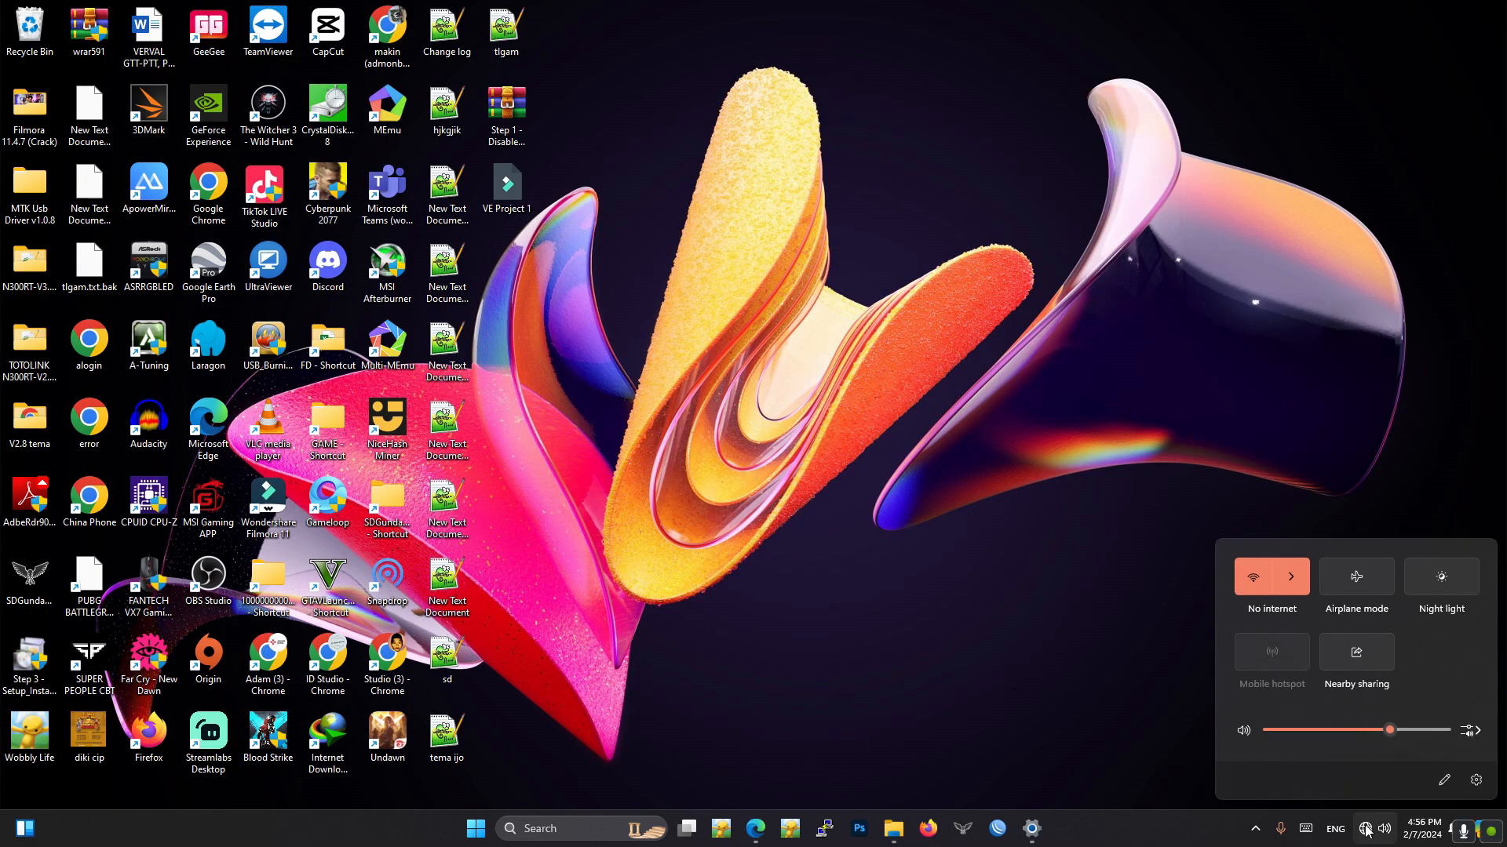
pyautogui.click(1298, 576)
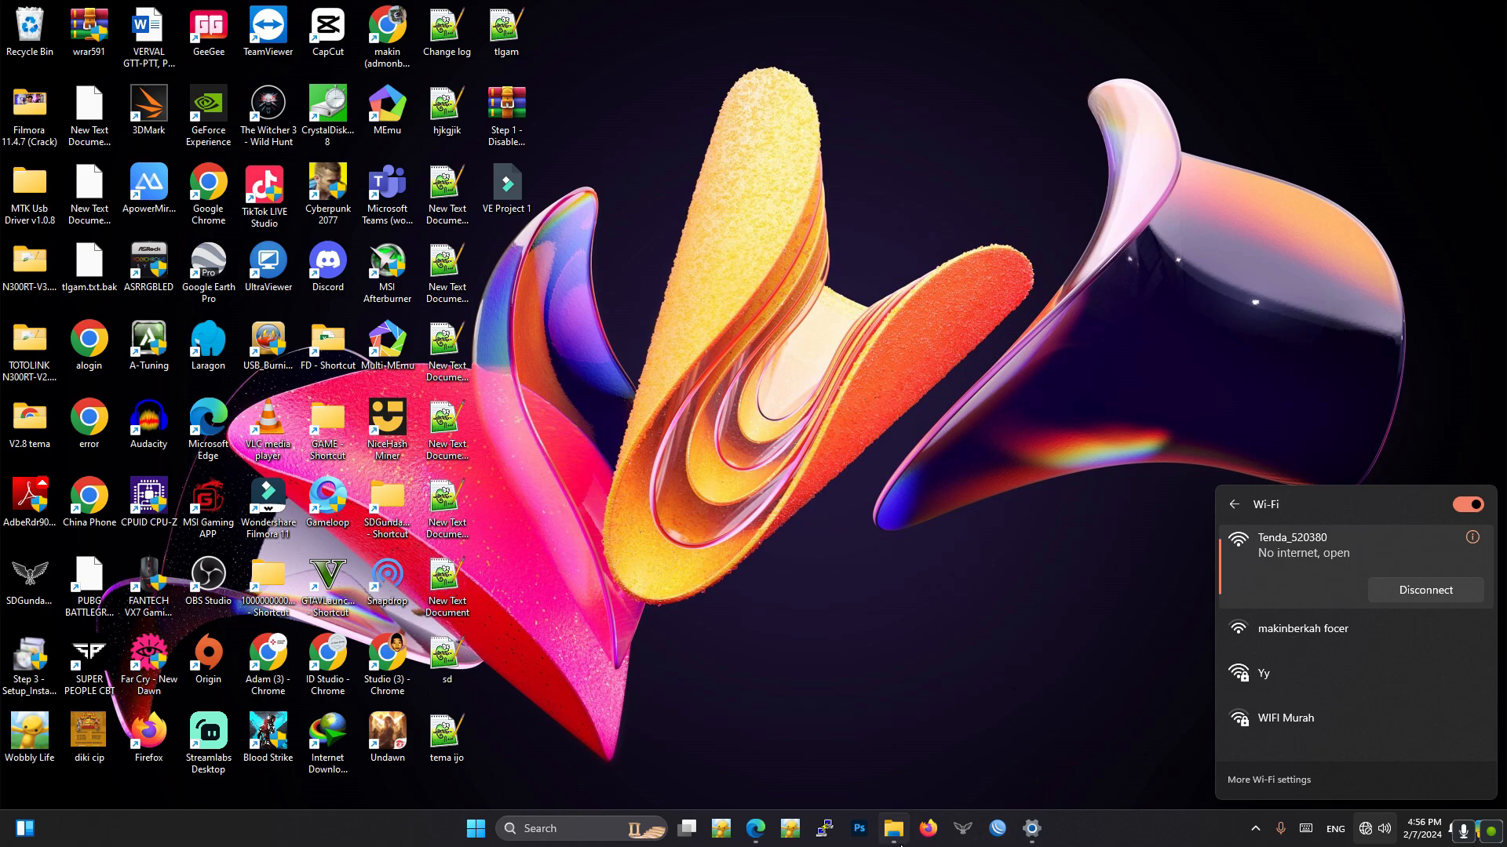
pyautogui.click(752, 833)
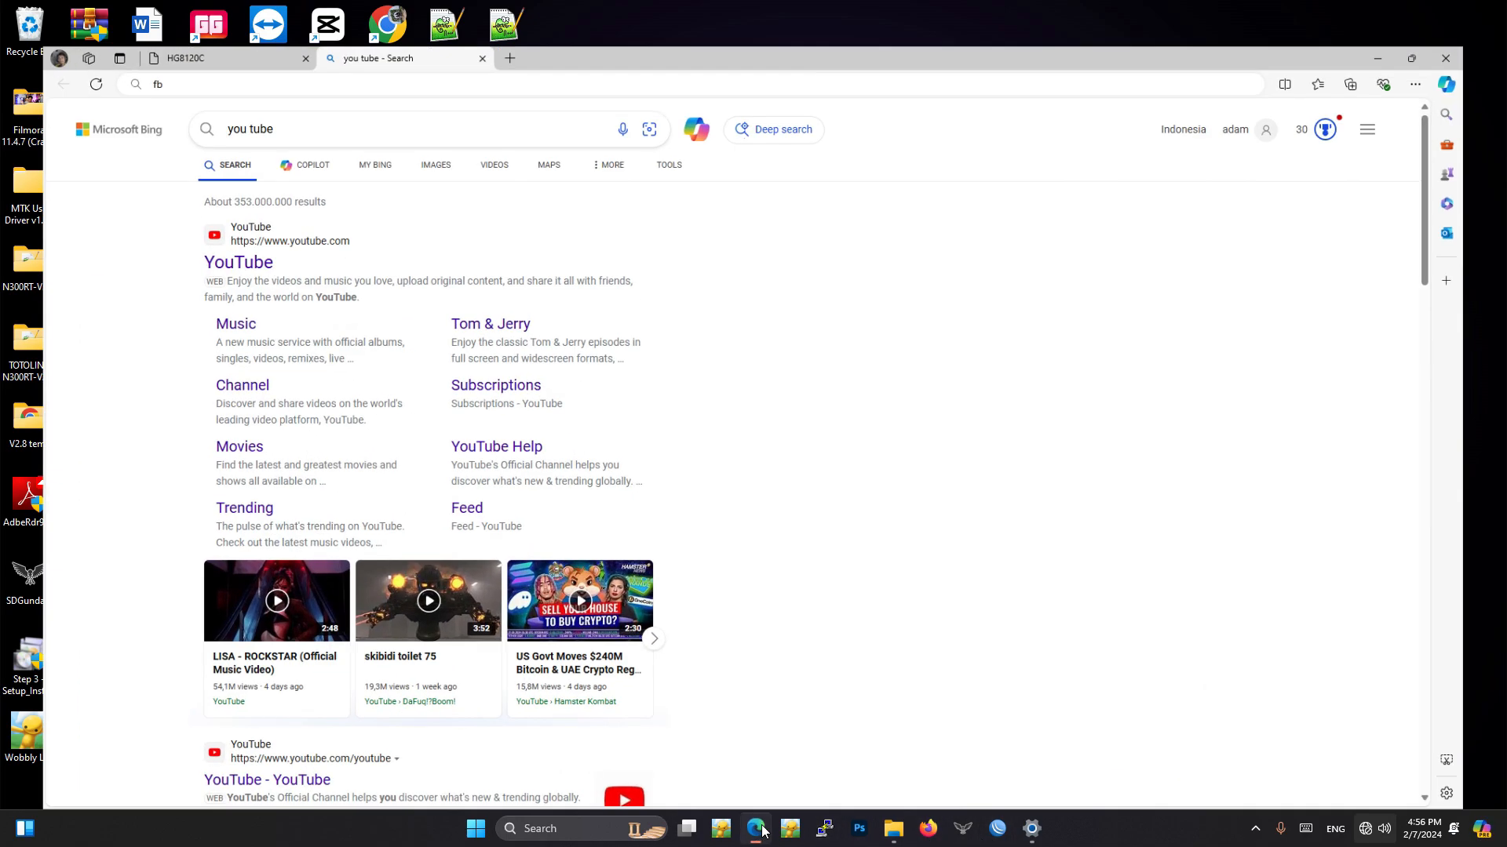
pyautogui.click(496, 11)
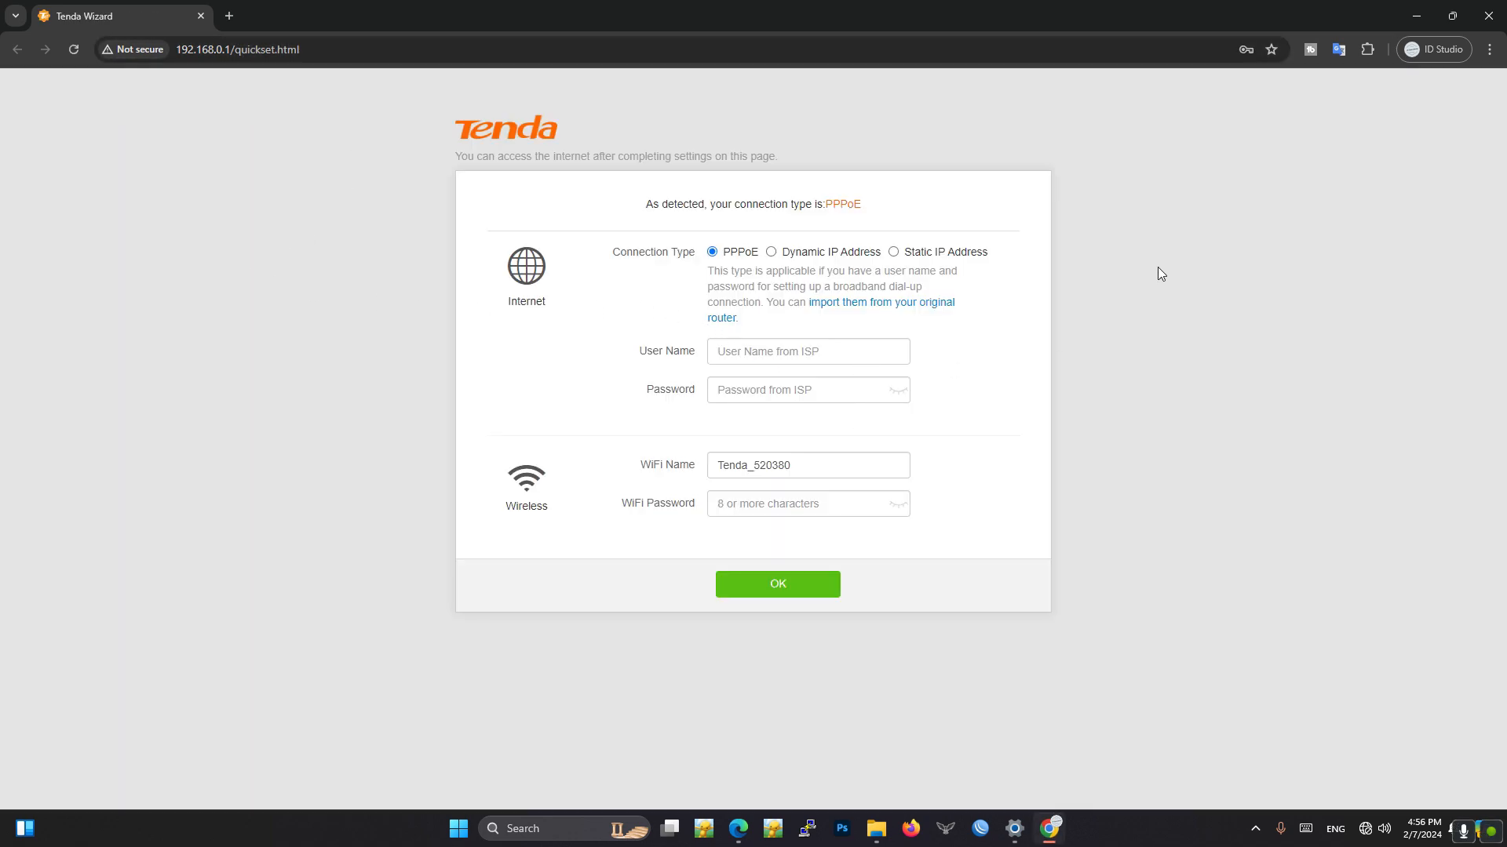
# - Enter the ISP user name and password for the PPPoE connection in the Tenda setup wizard and submit it
pyautogui.click(769, 355)
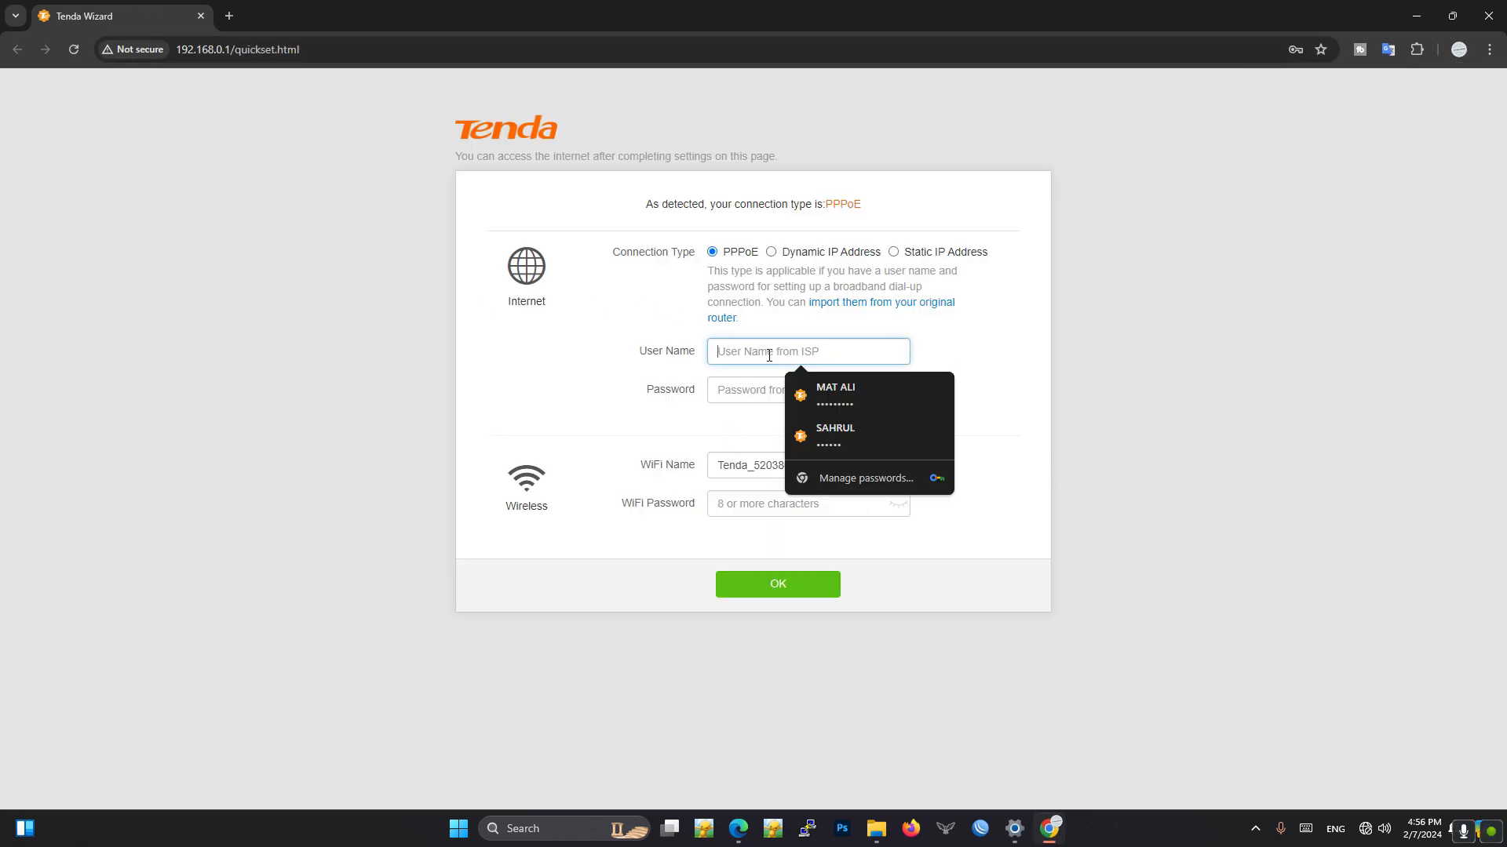
pyautogui.click(1045, 383)
pyautogui.click(793, 354)
pyautogui.click(726, 392)
pyautogui.click(728, 356)
pyautogui.click(982, 323)
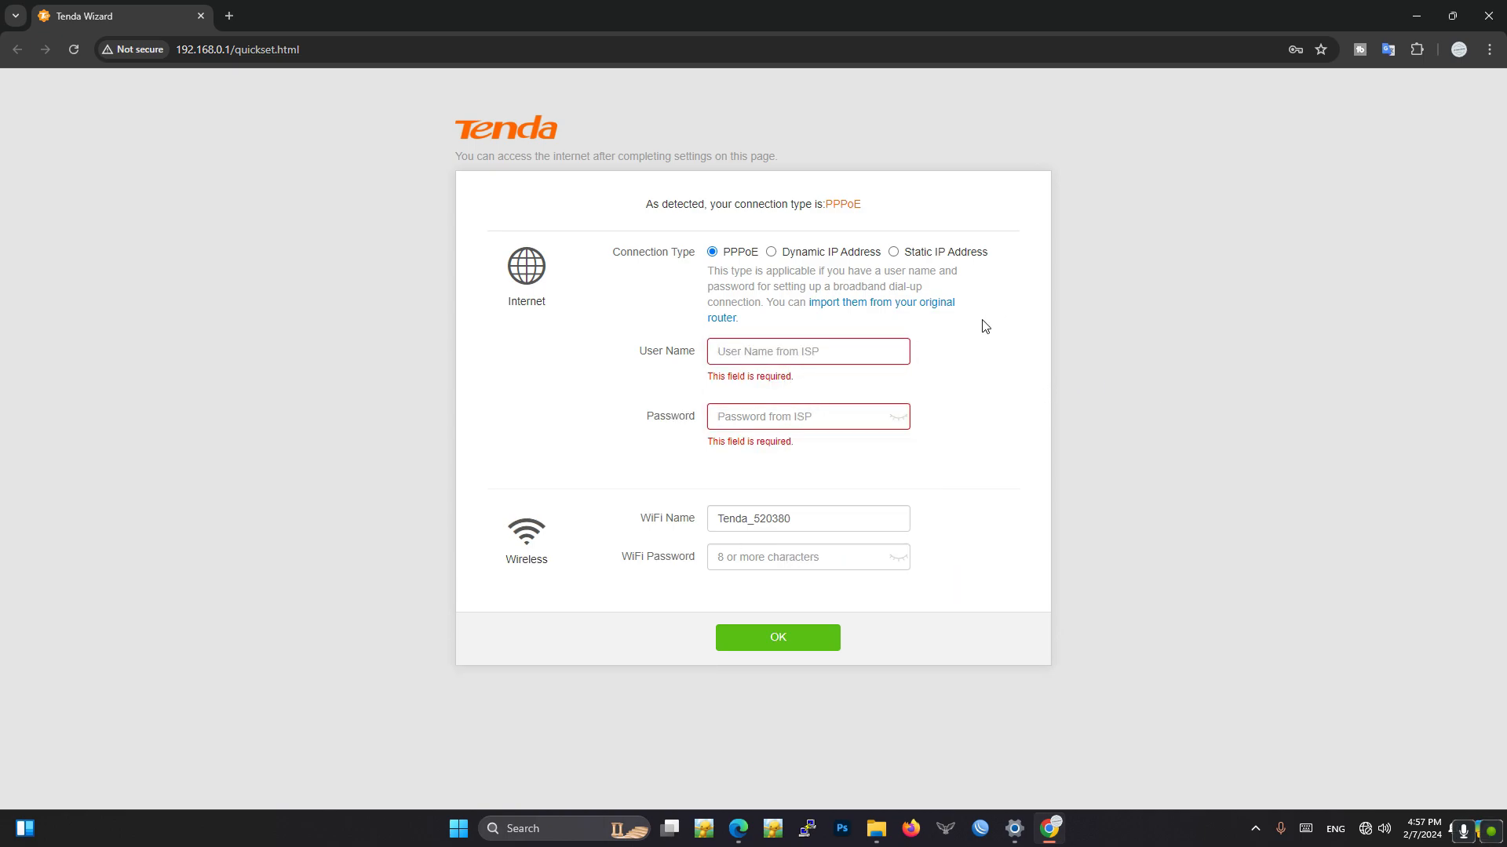
pyautogui.click(735, 355)
pyautogui.write('NAZIL')
pyautogui.press('Tab')
pyautogui.write('••••••')
pyautogui.click(767, 586)
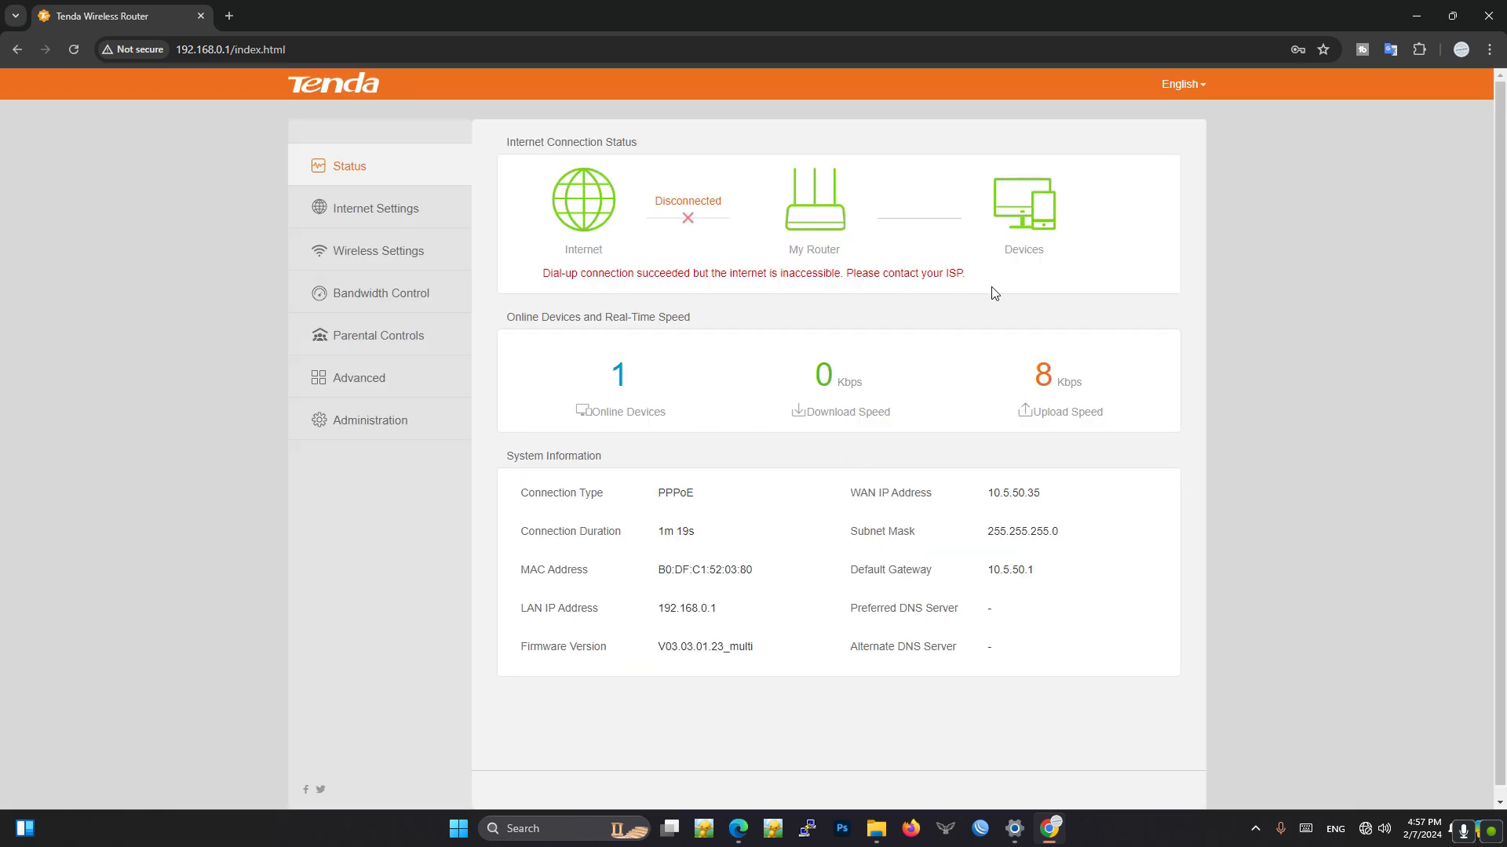
# - Dismiss the saved-password warning and review the Tenda router's Internet Settings and connection status
pyautogui.click(375, 209)
pyautogui.click(364, 179)
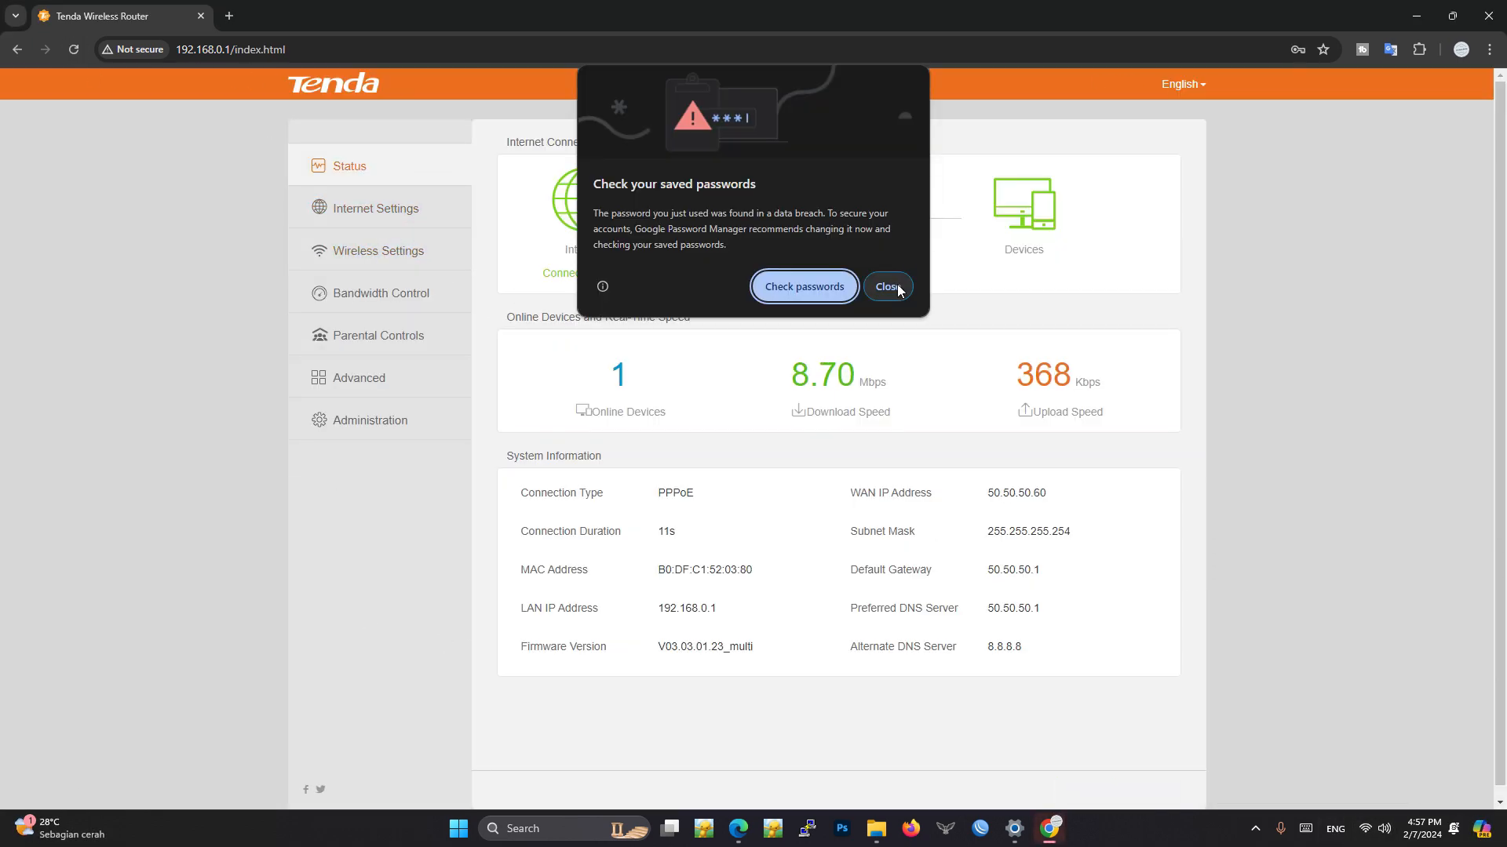
pyautogui.click(896, 288)
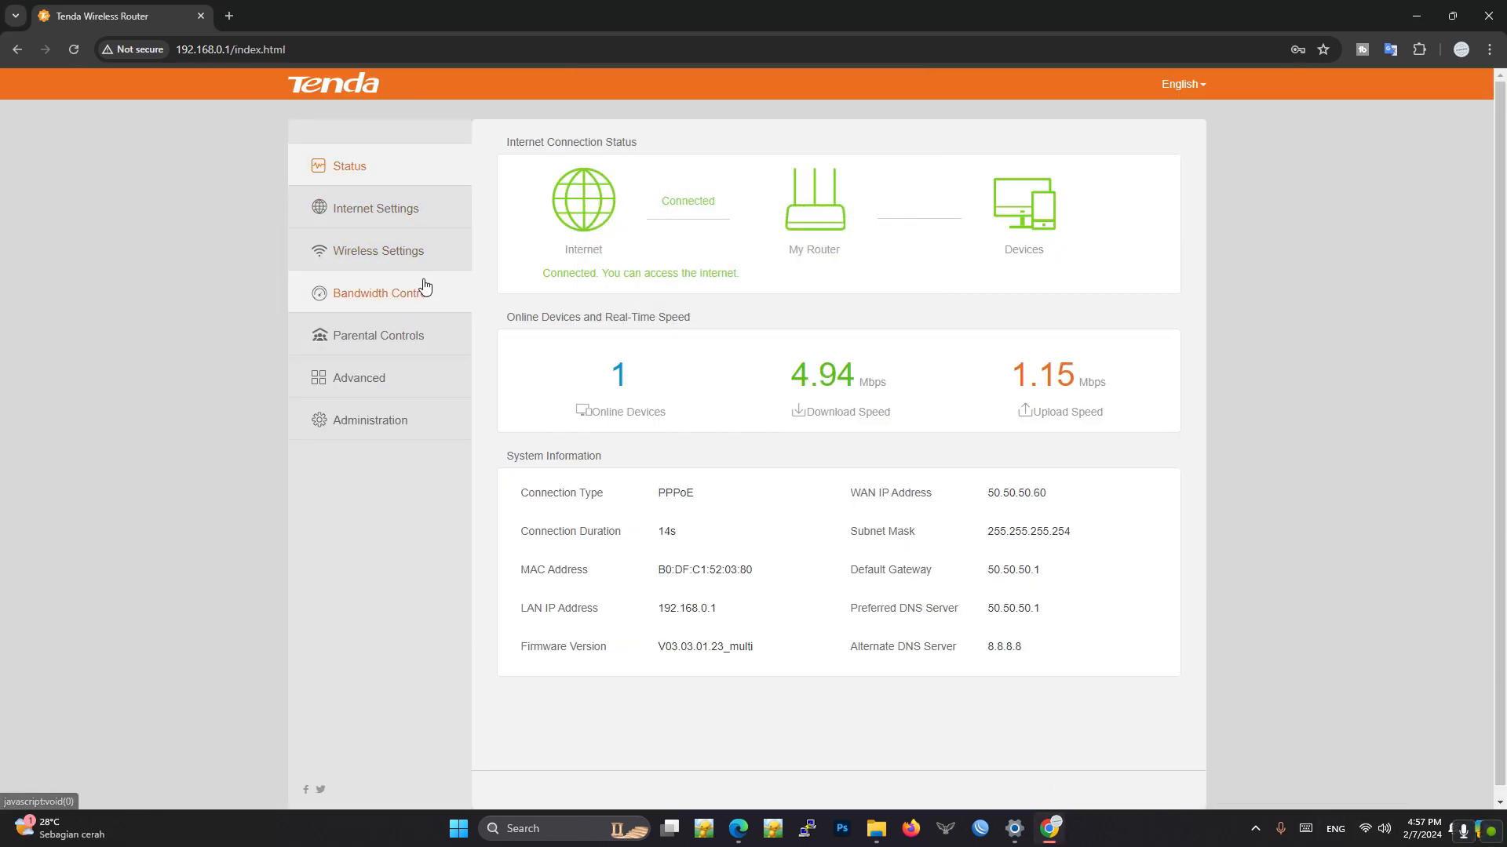
pyautogui.click(396, 221)
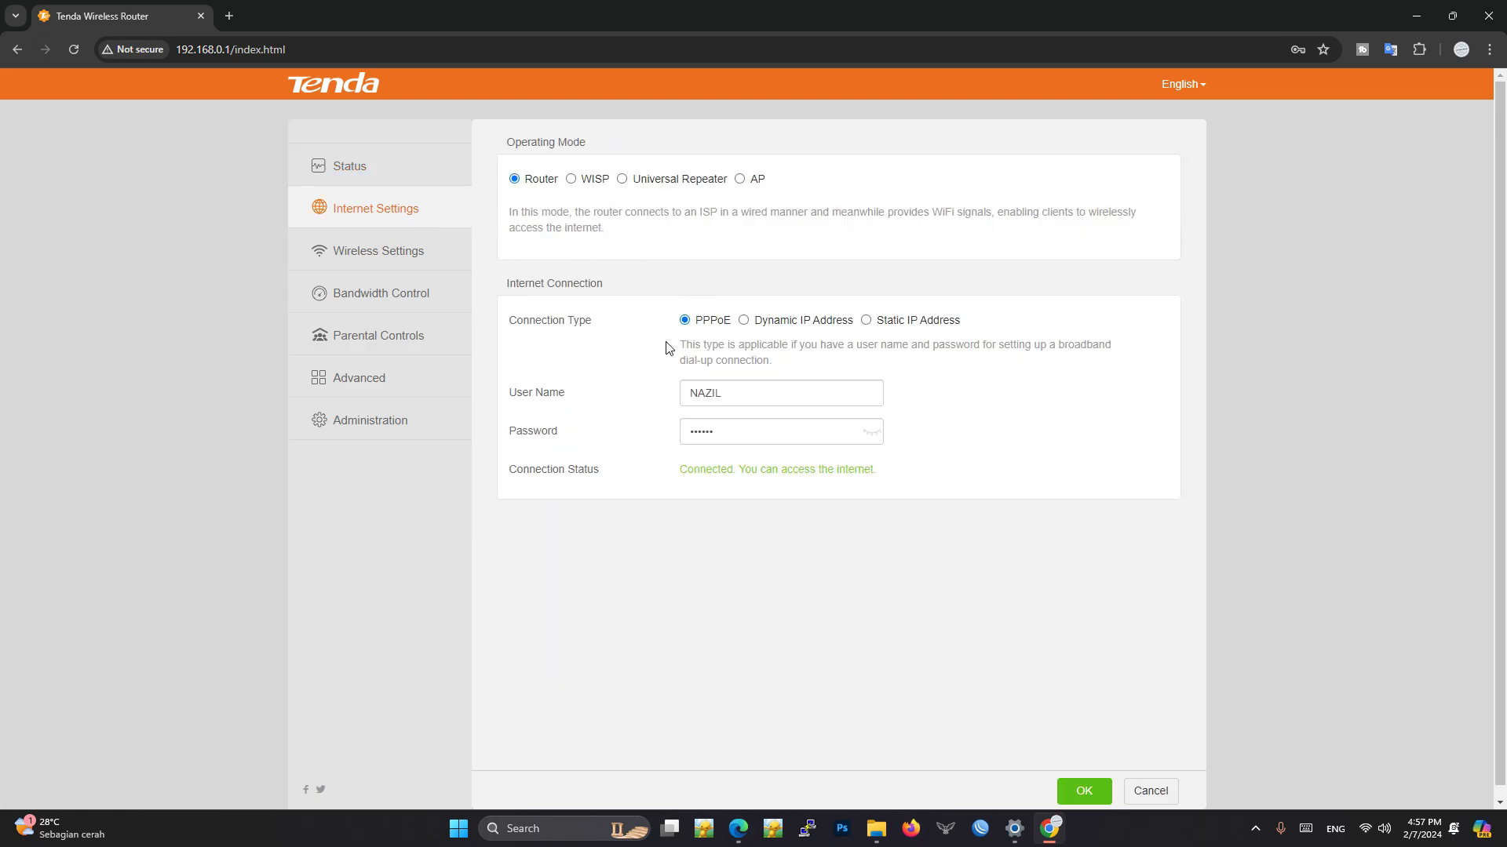
pyautogui.click(356, 174)
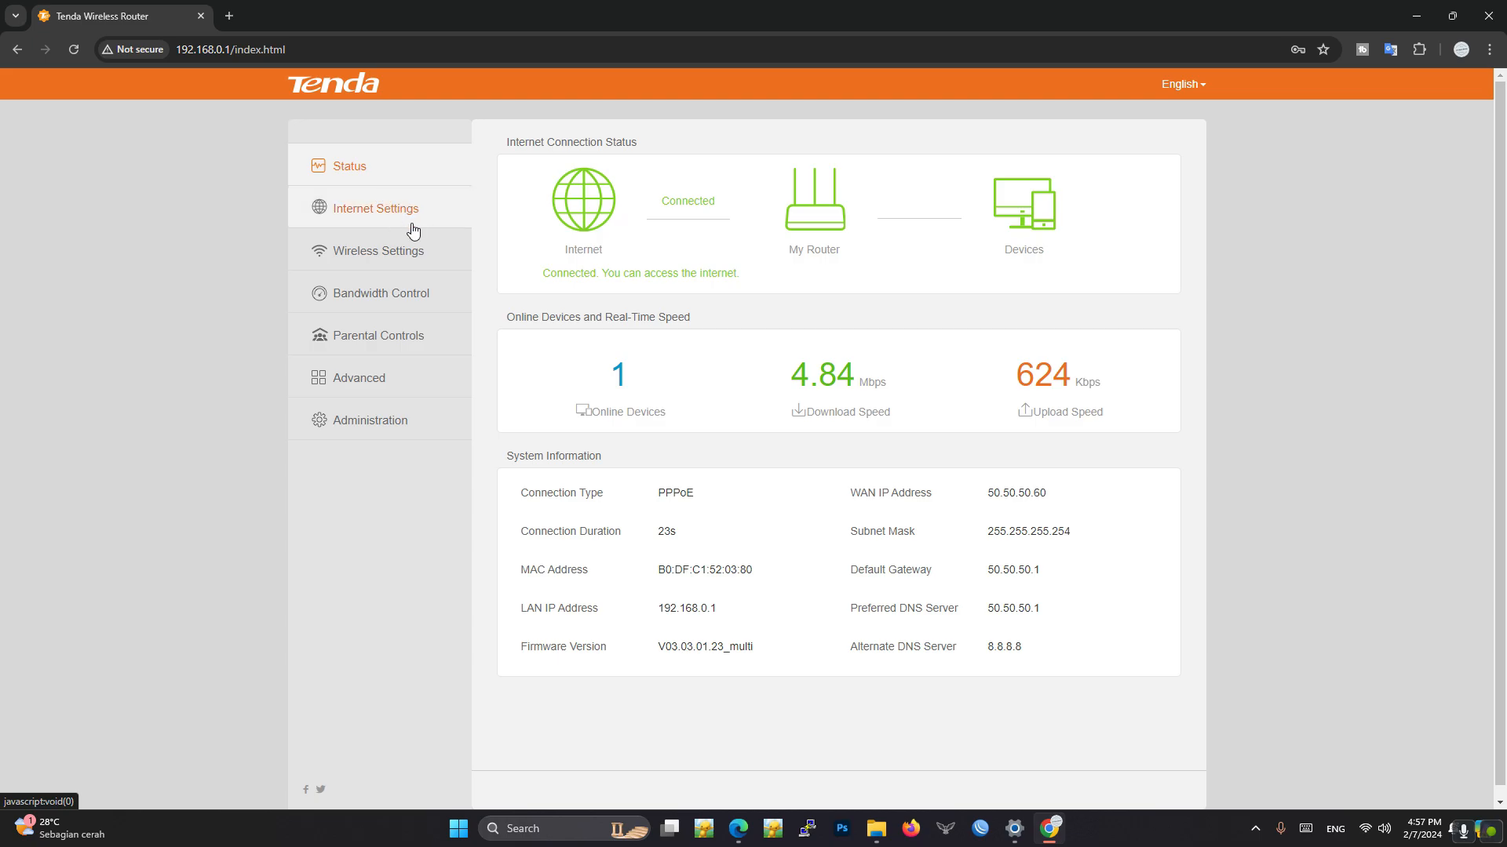
pyautogui.click(397, 212)
pyautogui.click(384, 167)
# - Open YouTube in a new tab and start the first Cozy Fireplace 4K video to test internet access
pyautogui.hotkey('ctrl', 't')
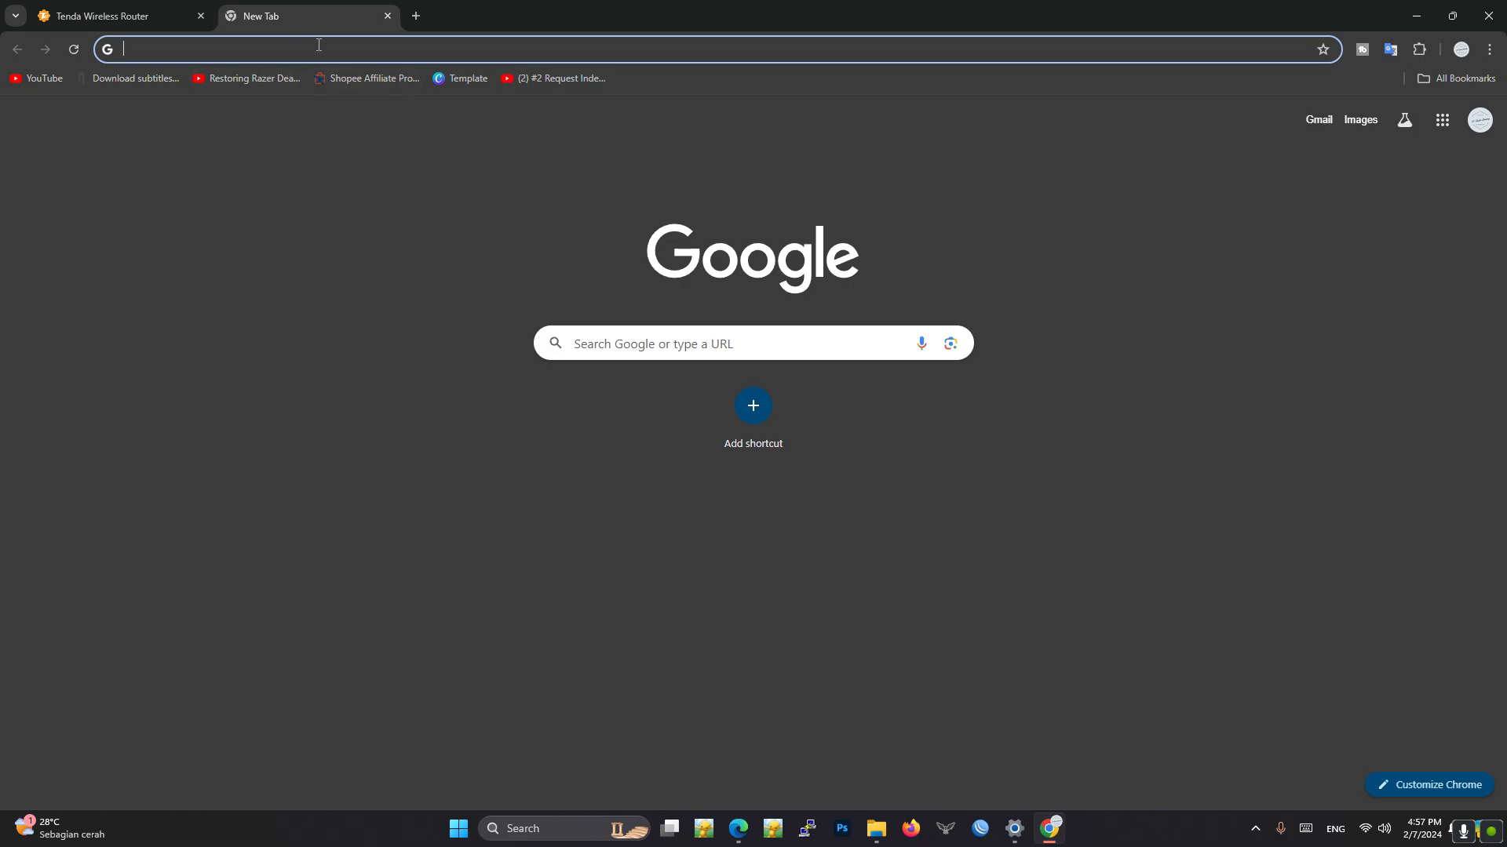
pyautogui.click(44, 81)
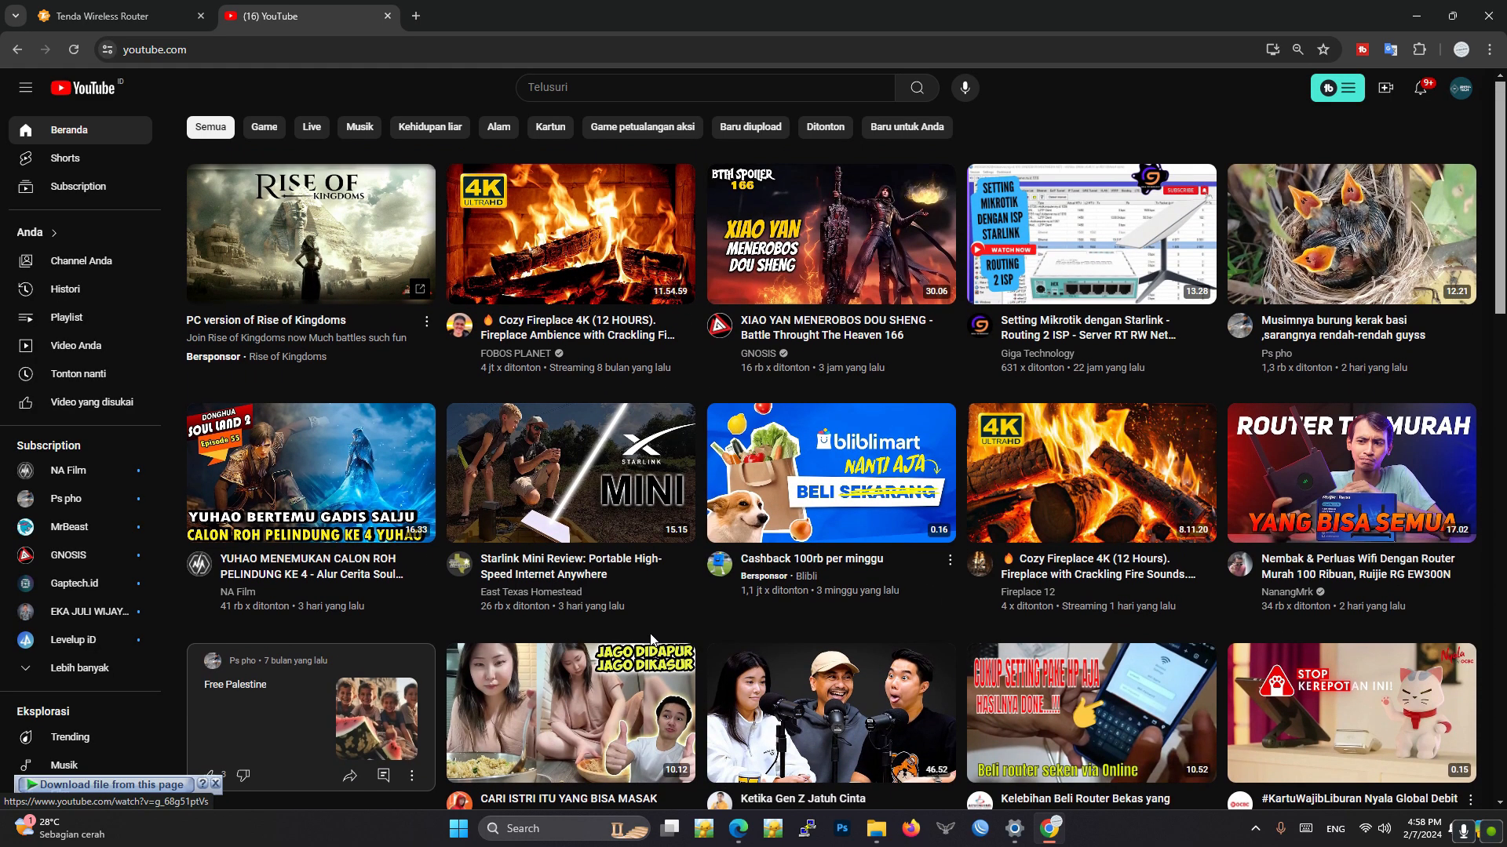
pyautogui.moveTo(418, 210)
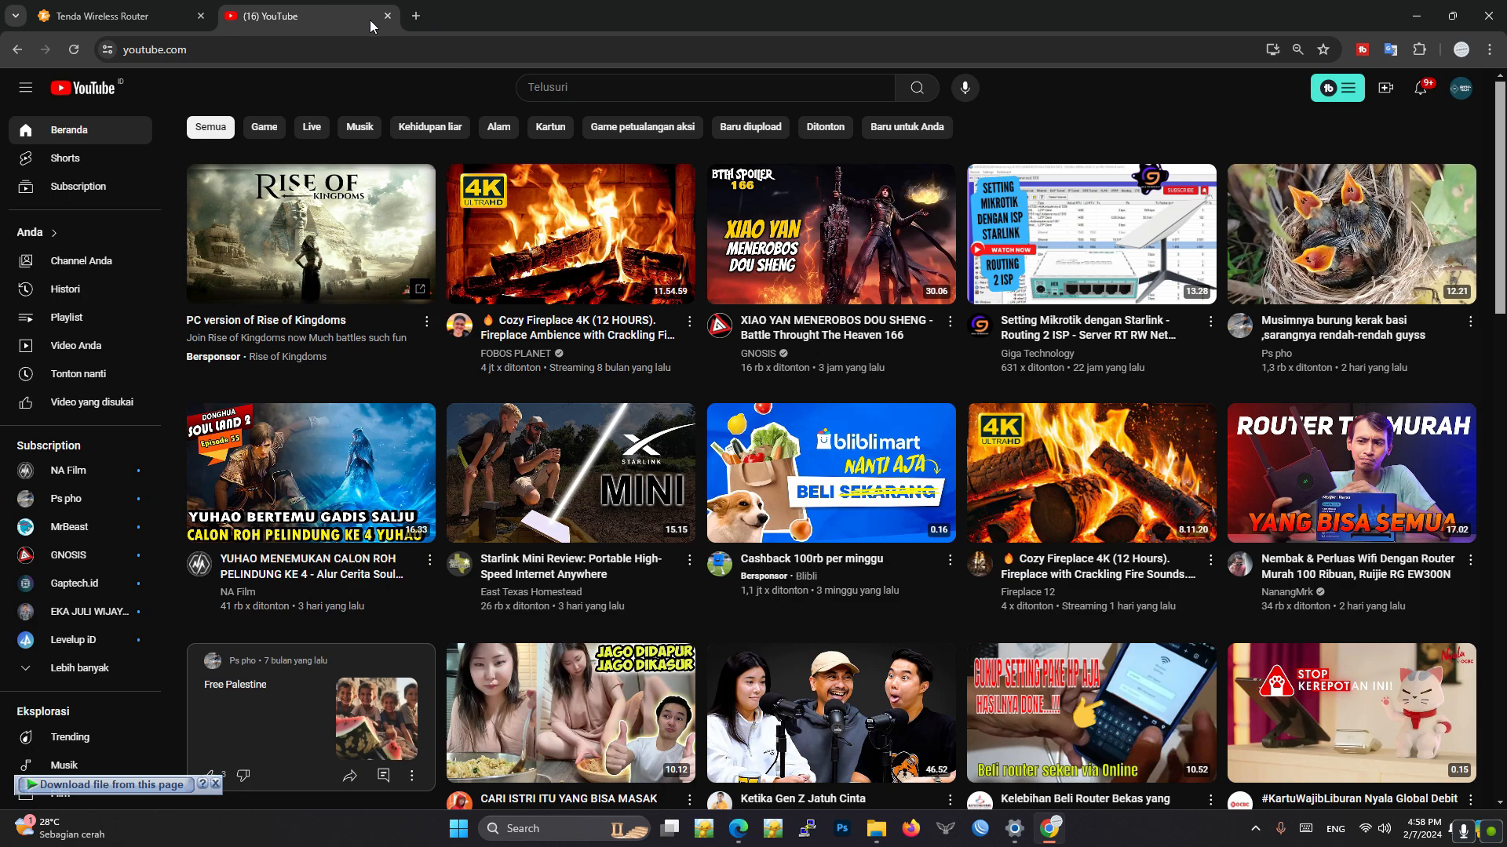
pyautogui.click(510, 235)
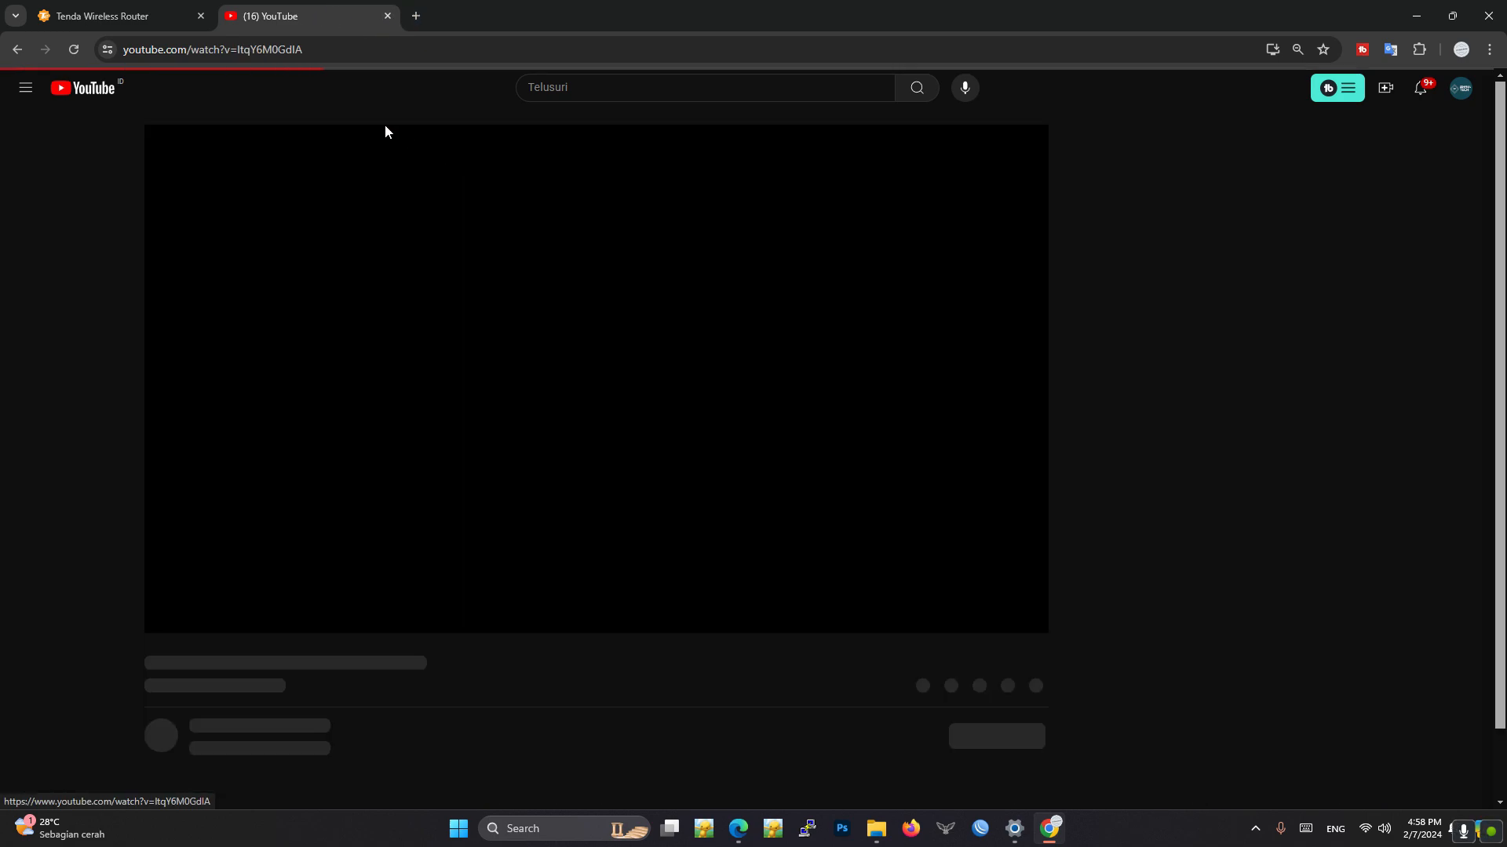
# - Compare the router's status page with the video playback, skip the advertisement, and pause the fireplace video
pyautogui.click(90, 7)
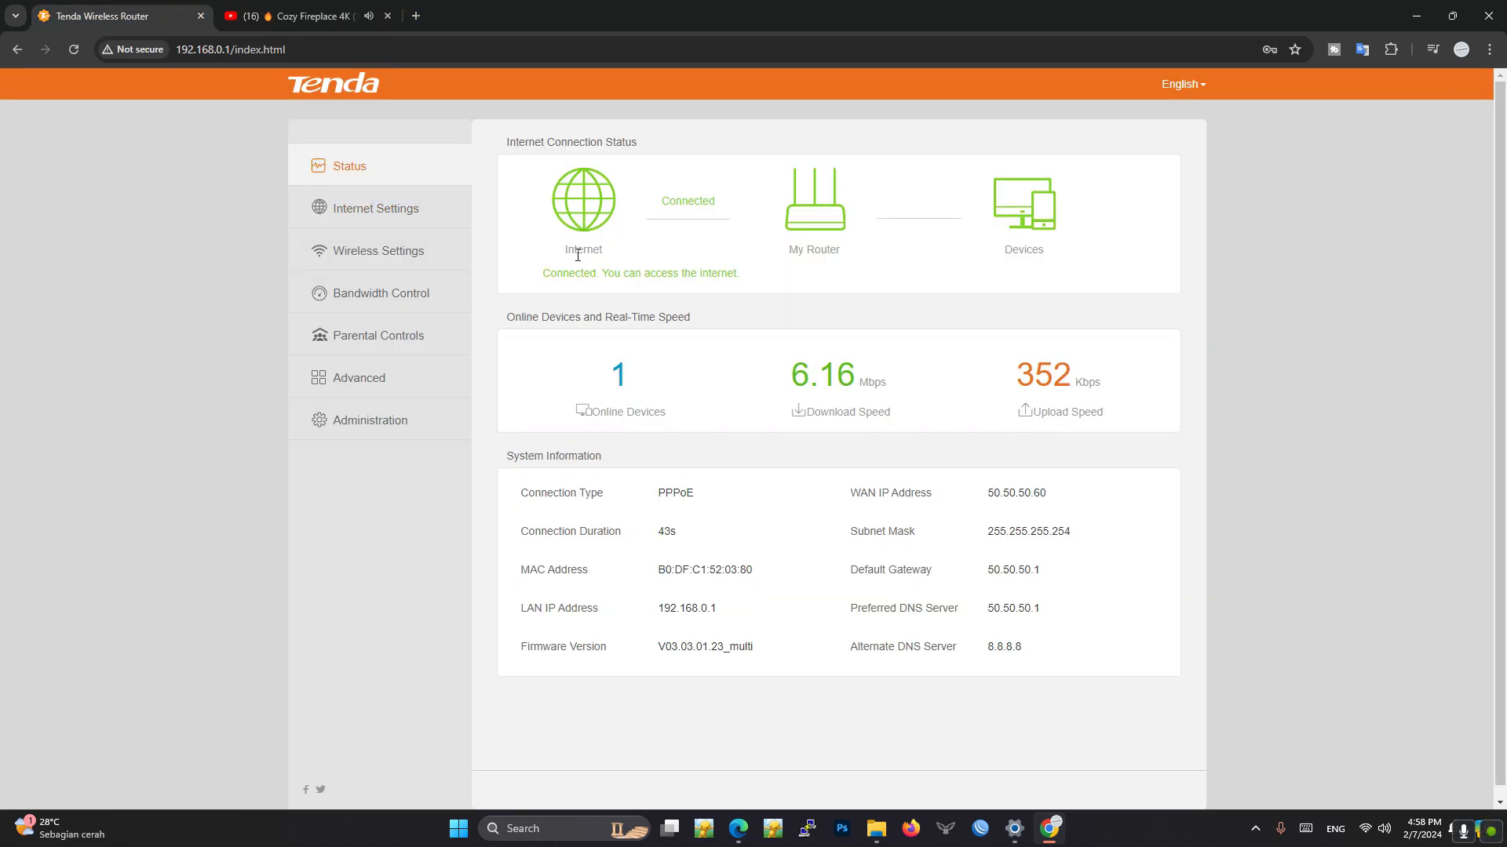
pyautogui.click(298, 15)
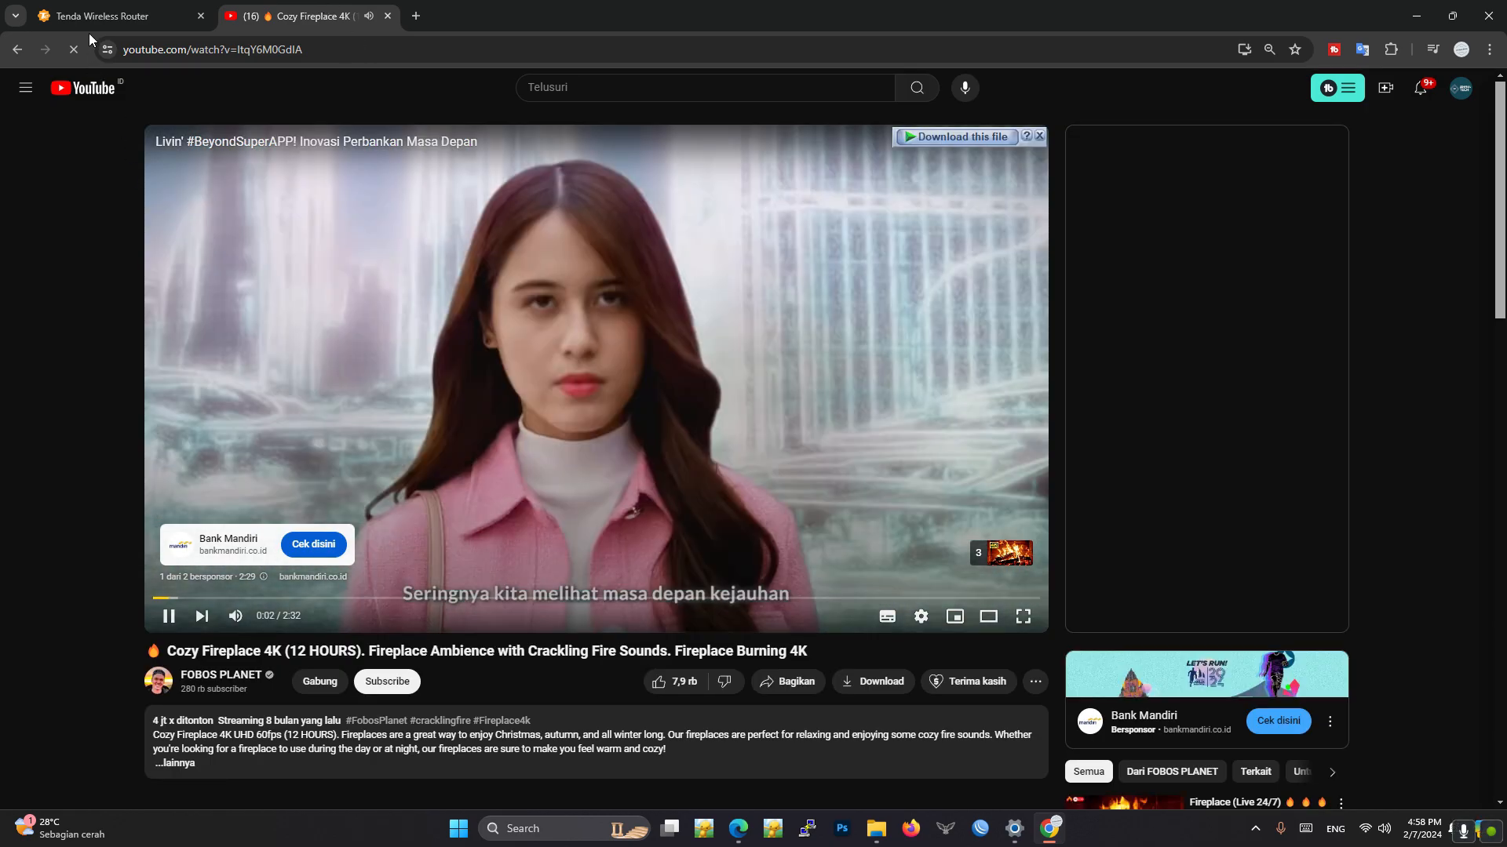
pyautogui.click(106, 9)
pyautogui.click(234, 9)
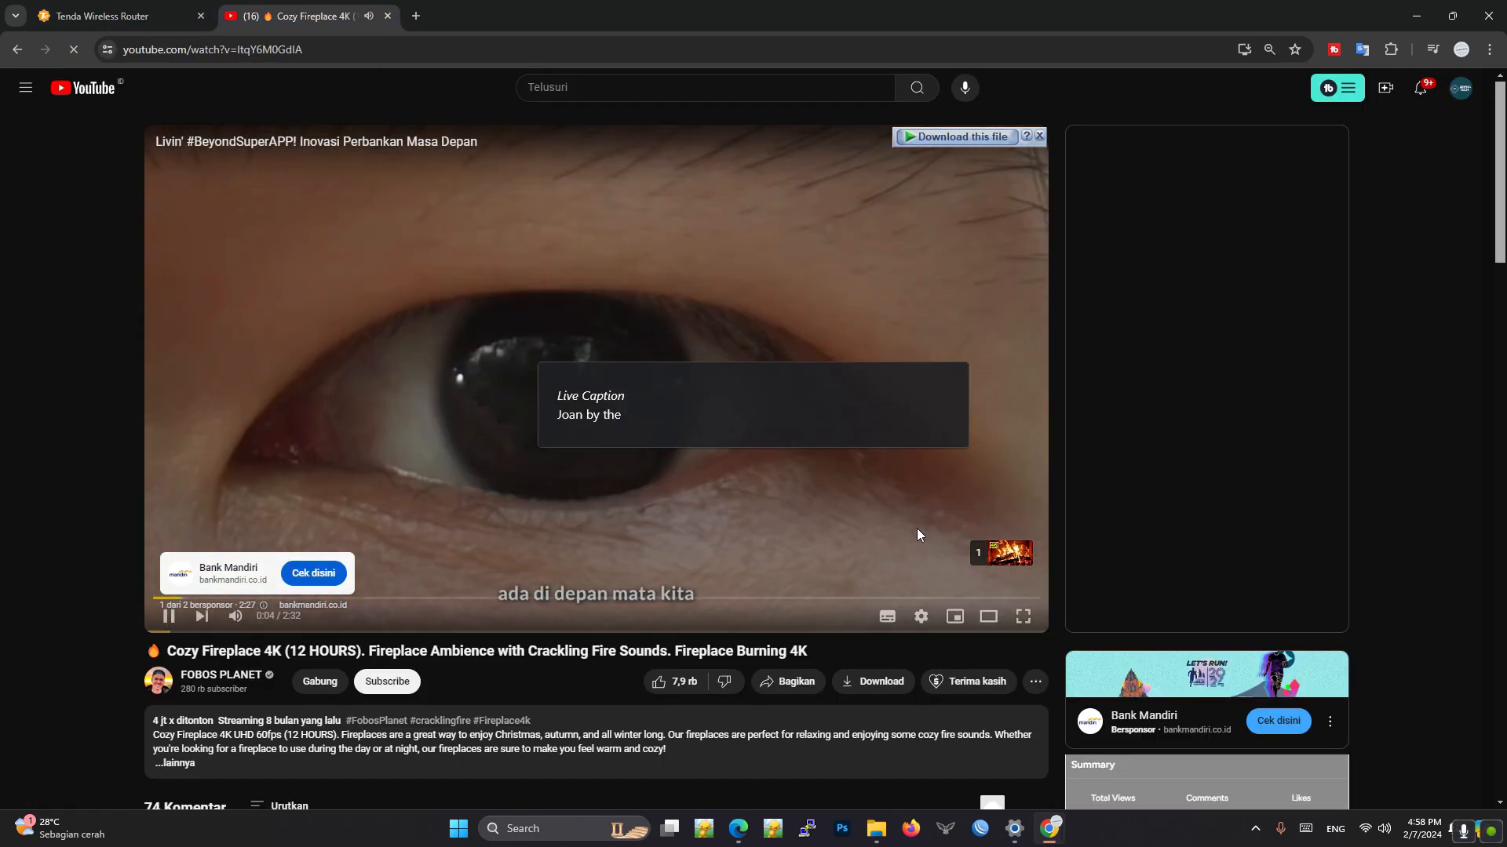
pyautogui.click(993, 555)
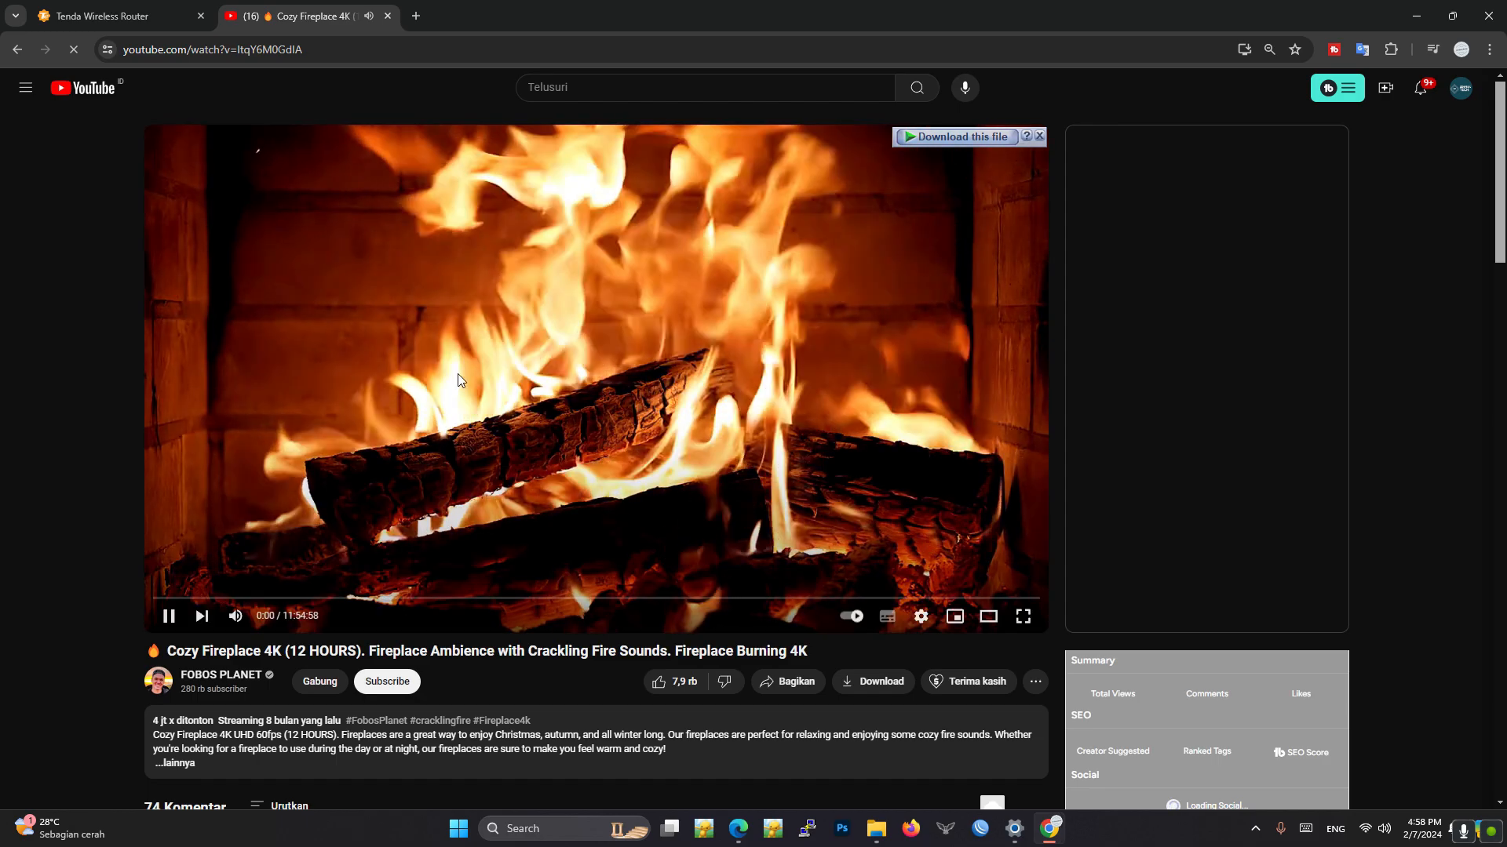
pyautogui.click(581, 432)
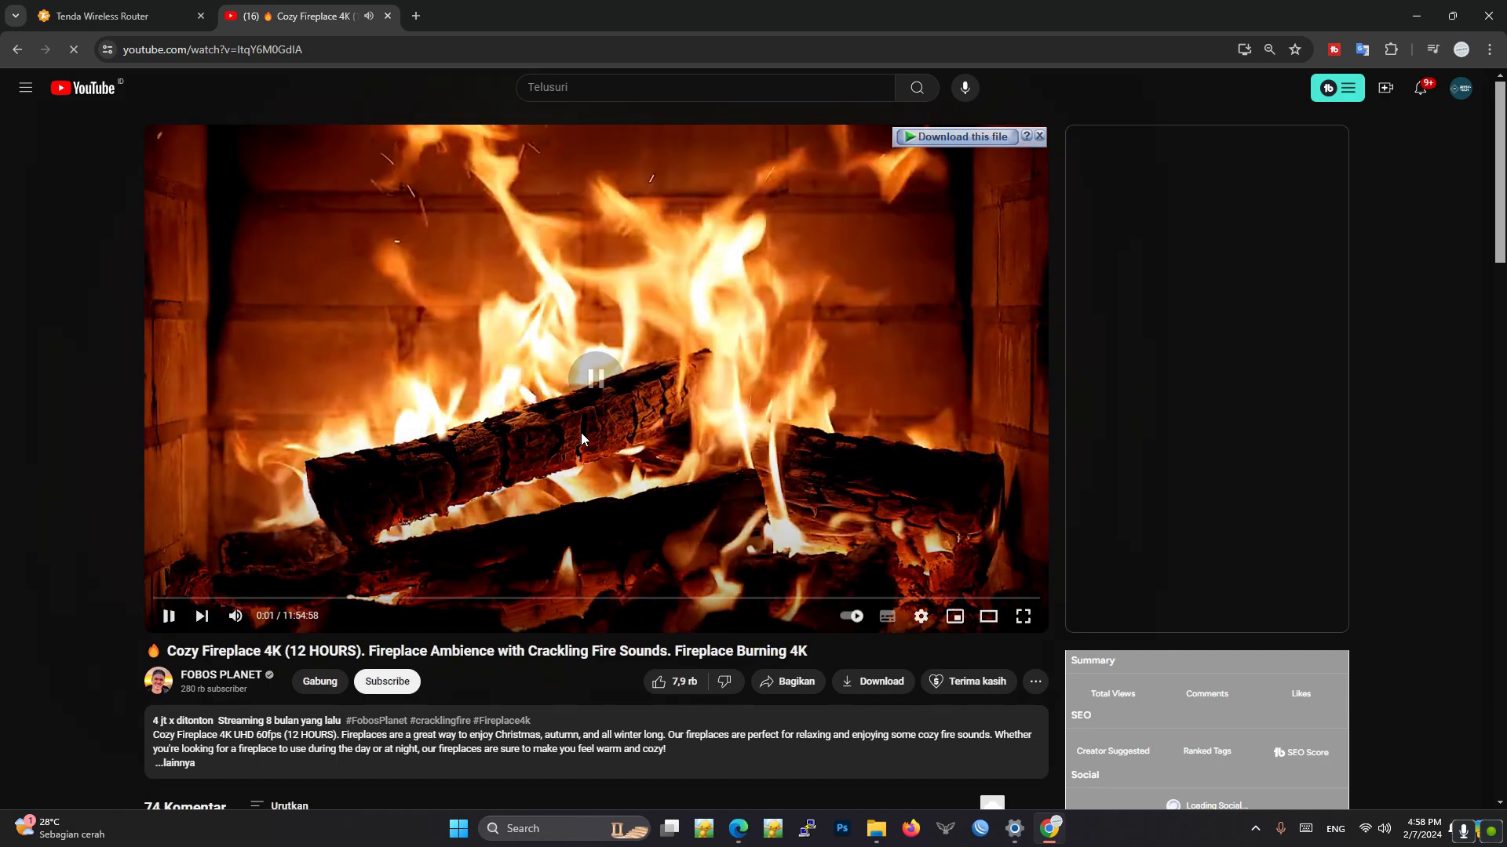
# - Change the Tenda router's operating mode to AP, apply it, and confirm the reboot
pyautogui.click(94, 9)
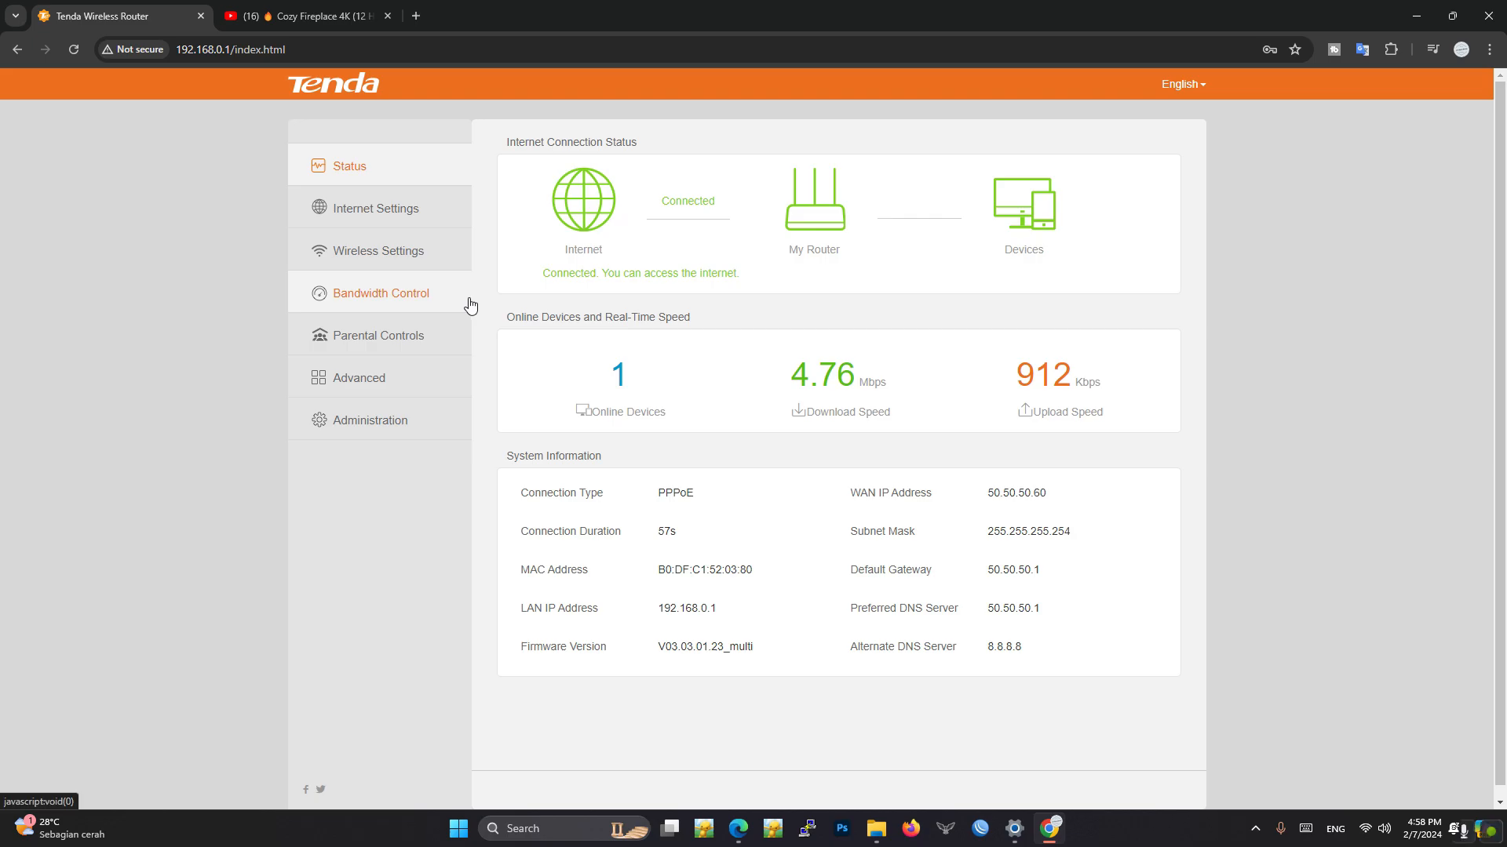
pyautogui.click(373, 217)
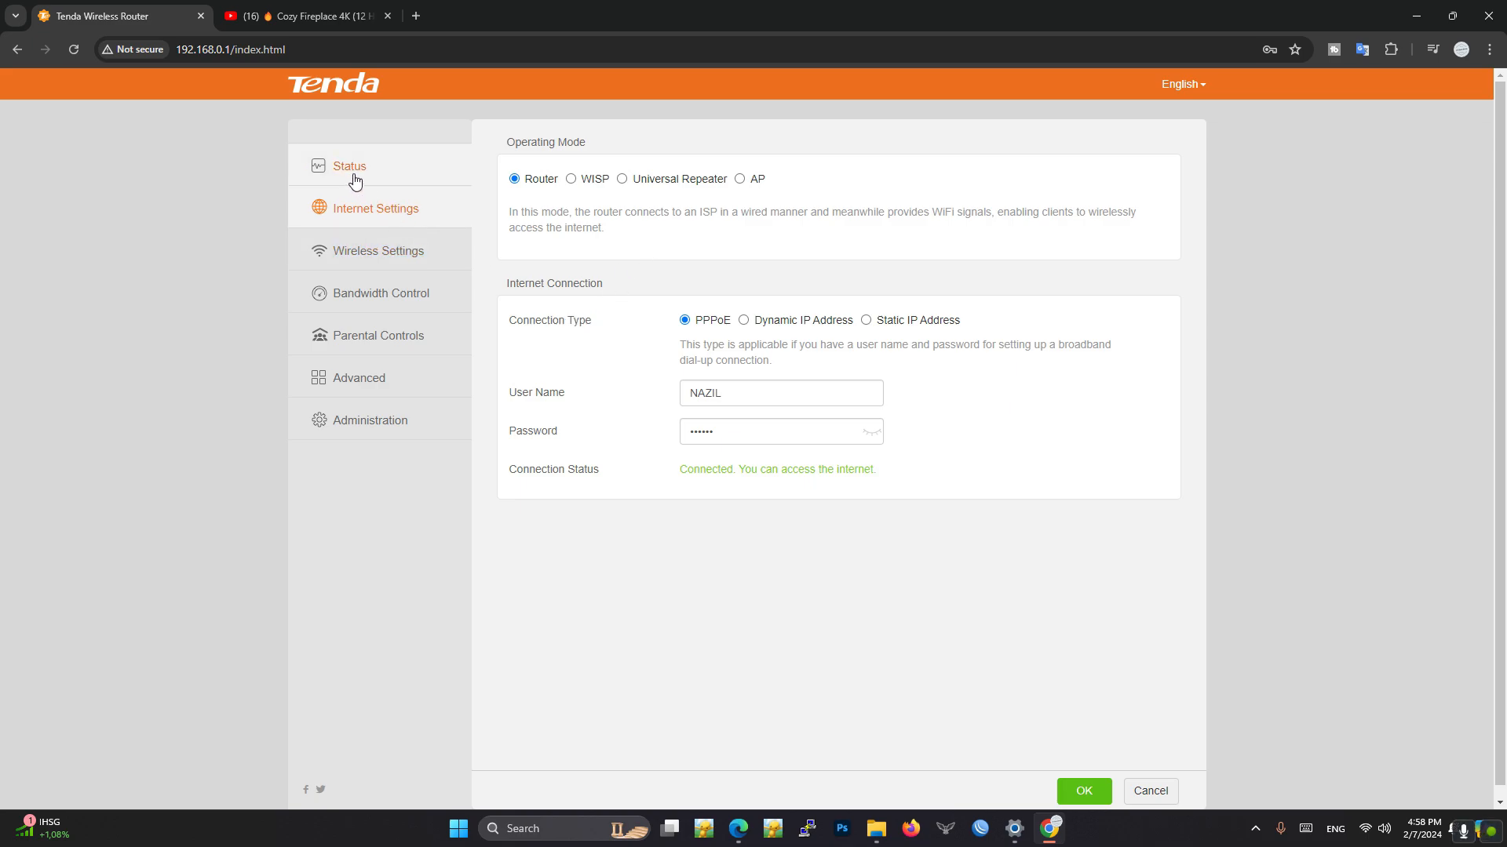
pyautogui.click(740, 179)
pyautogui.scroll(-1, 906, 488)
pyautogui.click(1059, 791)
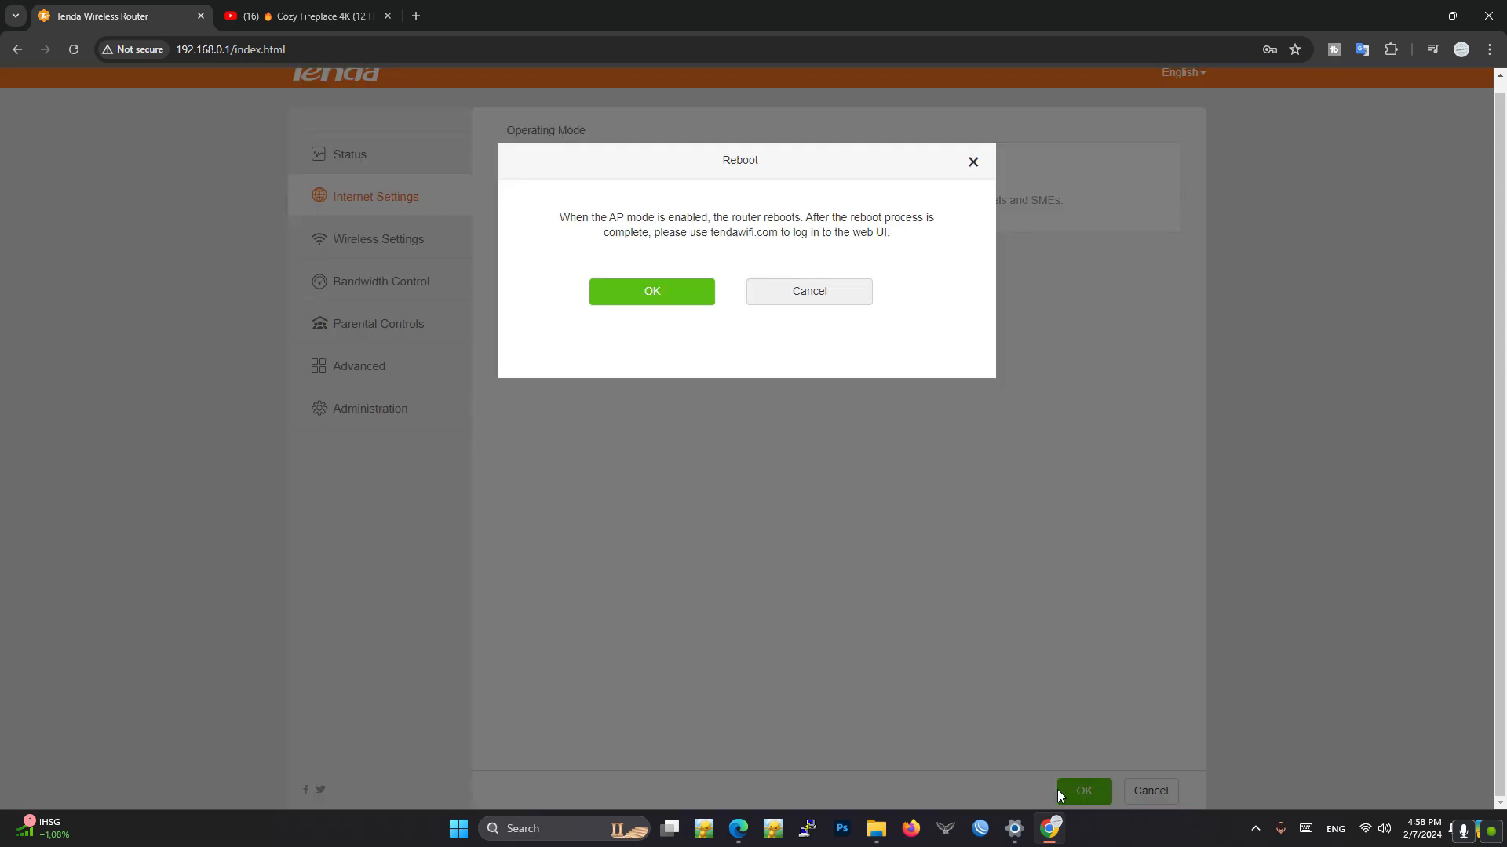
pyautogui.click(664, 300)
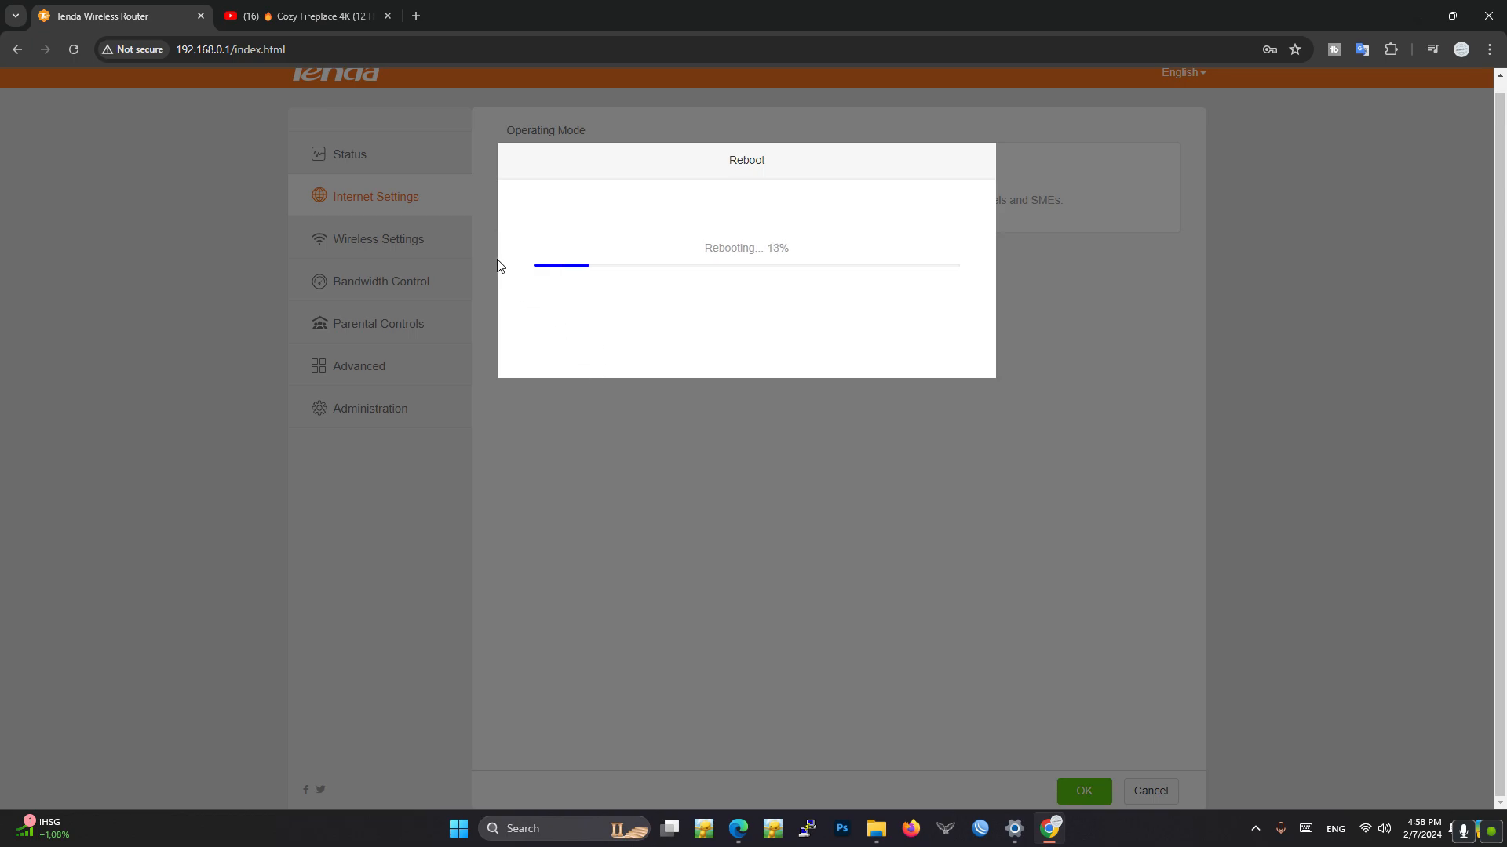
# - Check the Wi-Fi connection to Tenda_520380 and reload the router's page to test access in AP mode
pyautogui.moveTo(1369, 838)
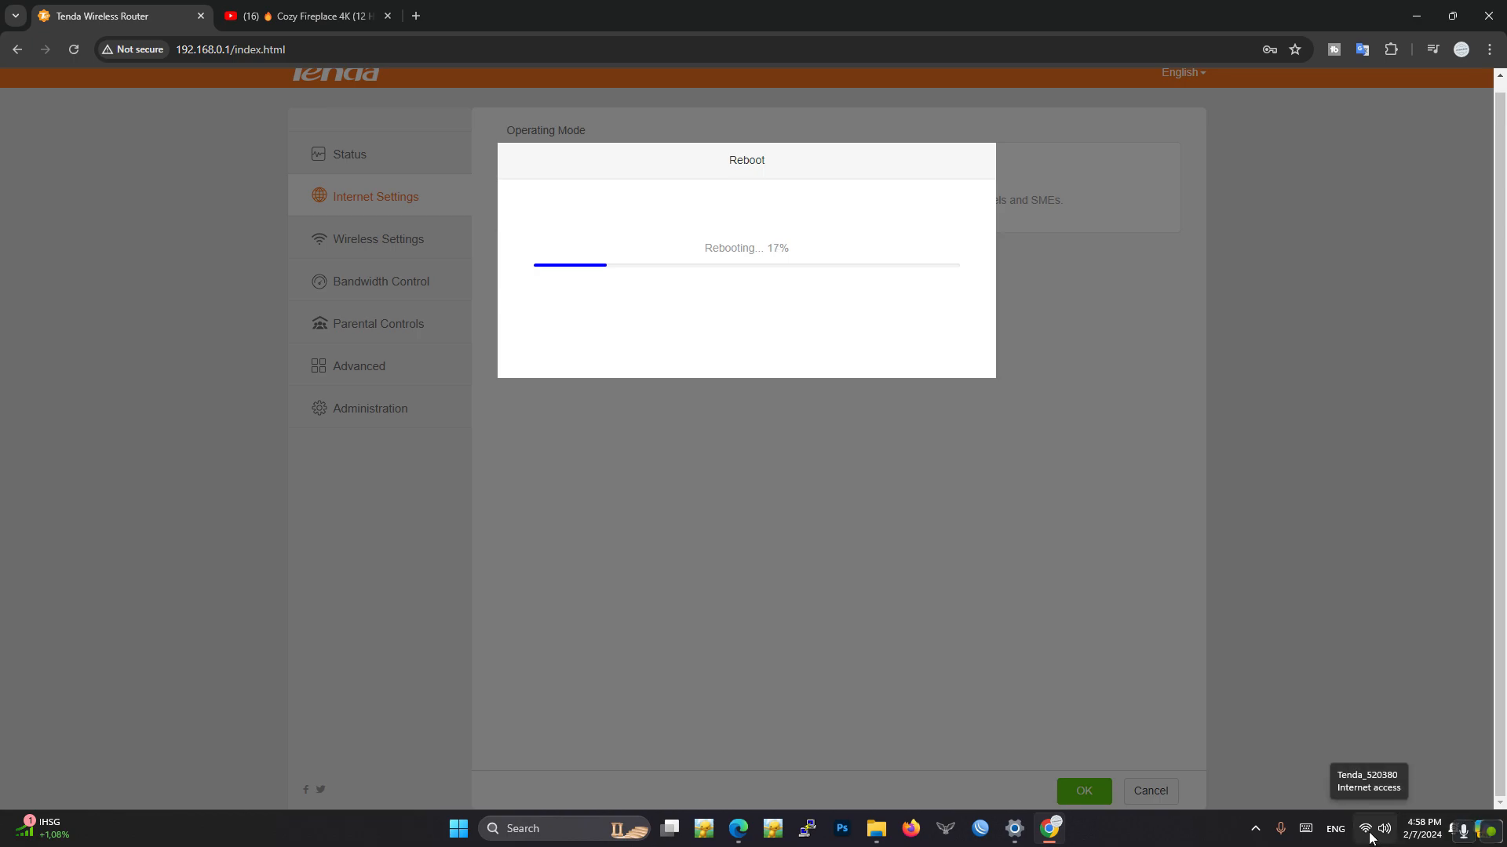
pyautogui.click(1369, 839)
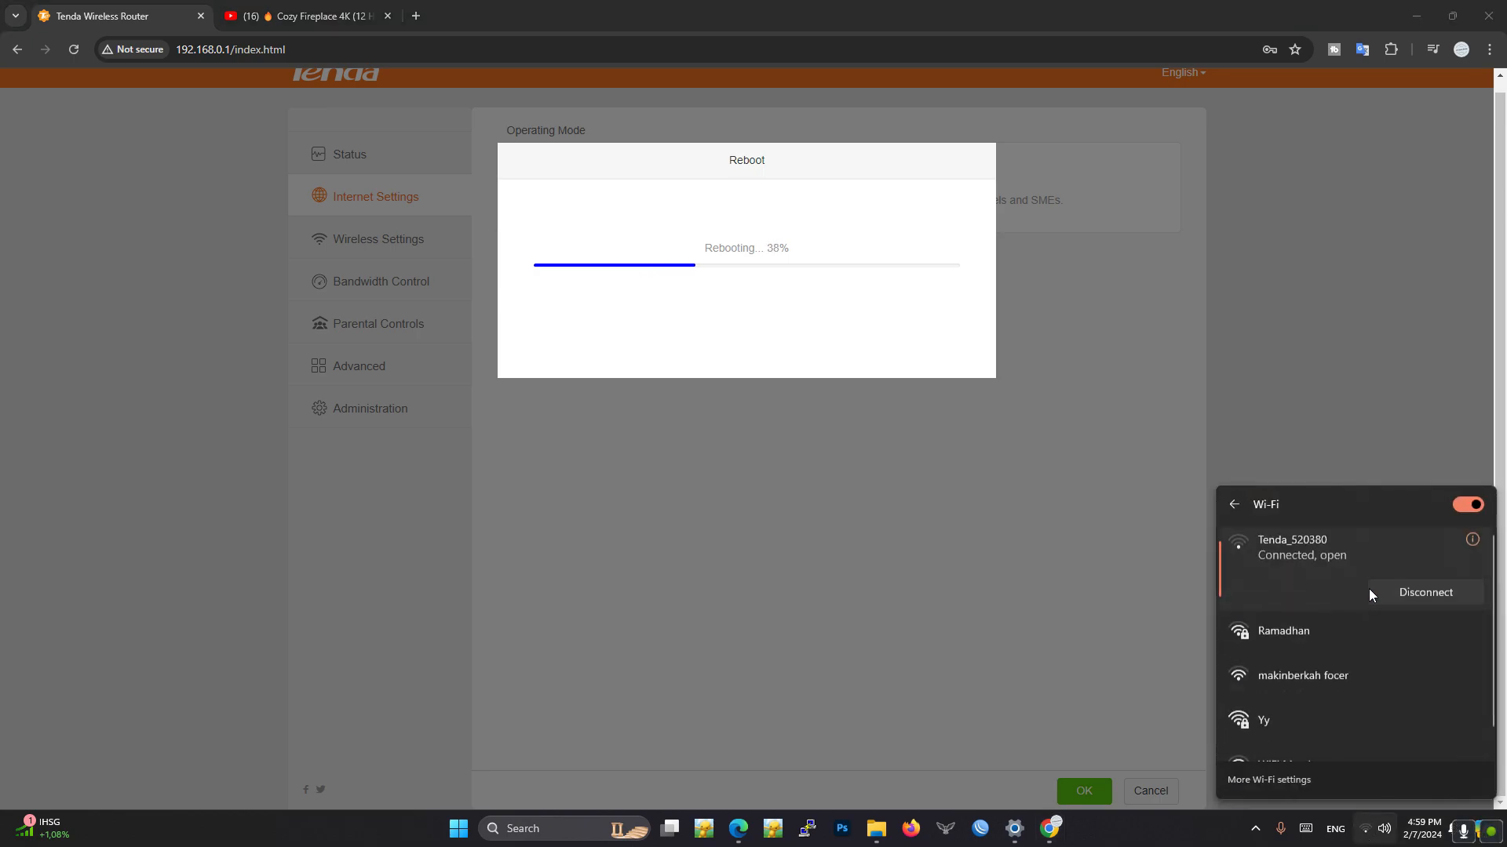
pyautogui.click(73, 50)
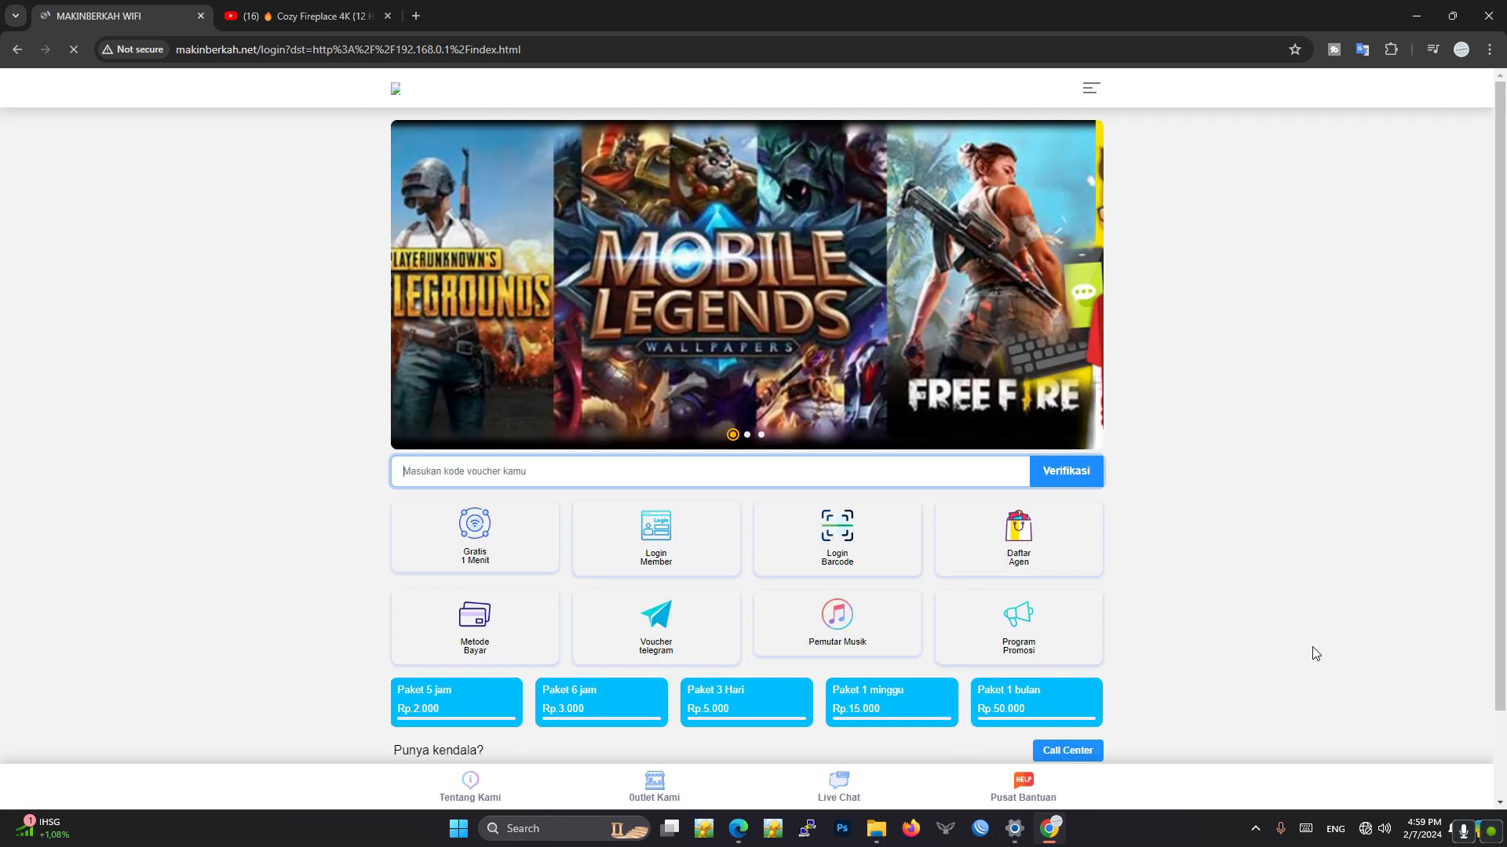
pyautogui.click(1374, 829)
pyautogui.click(1293, 581)
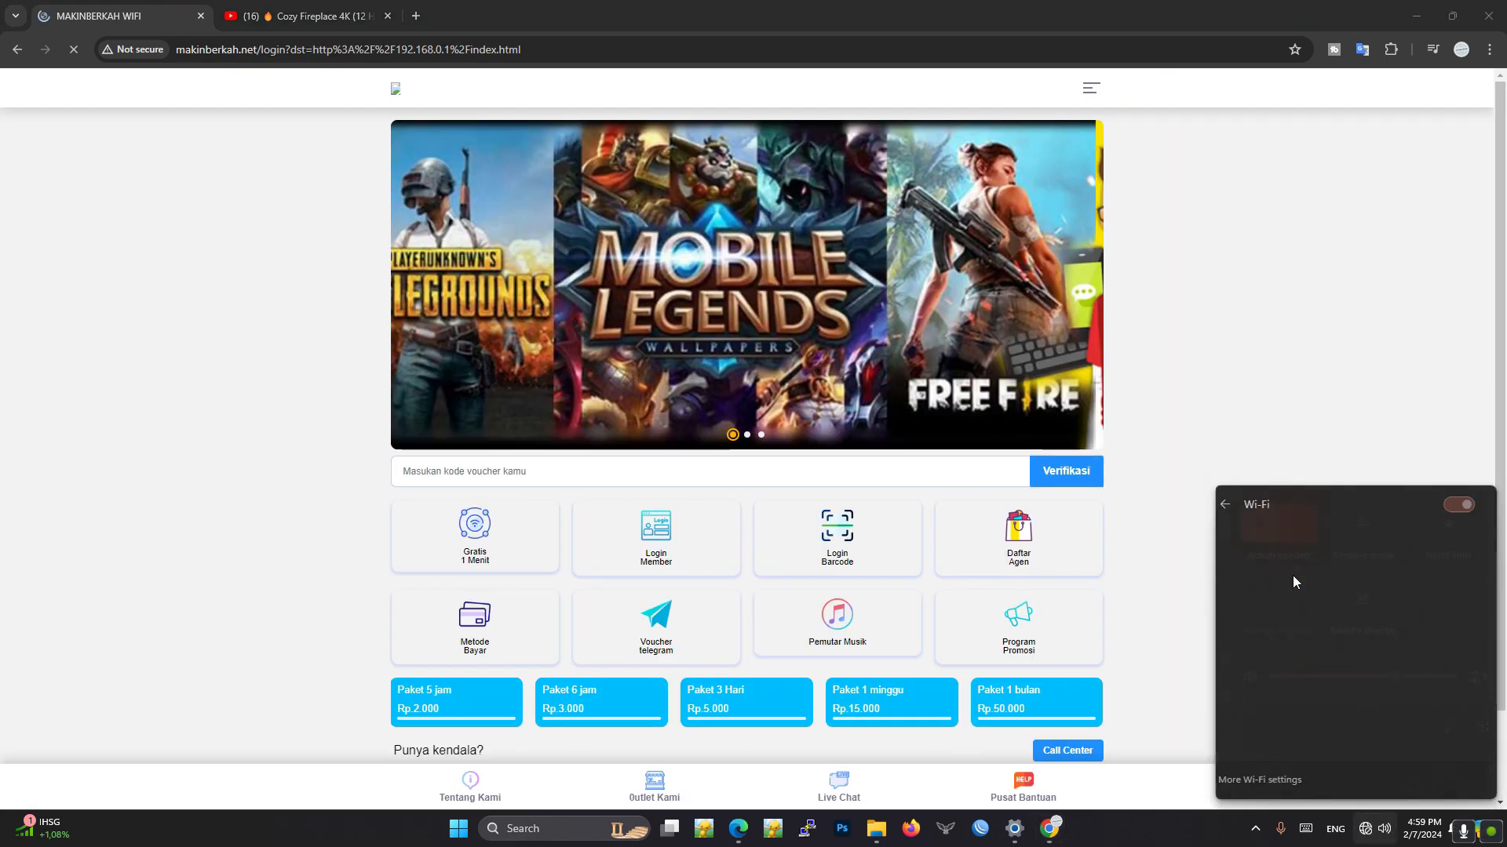
pyautogui.click(125, 379)
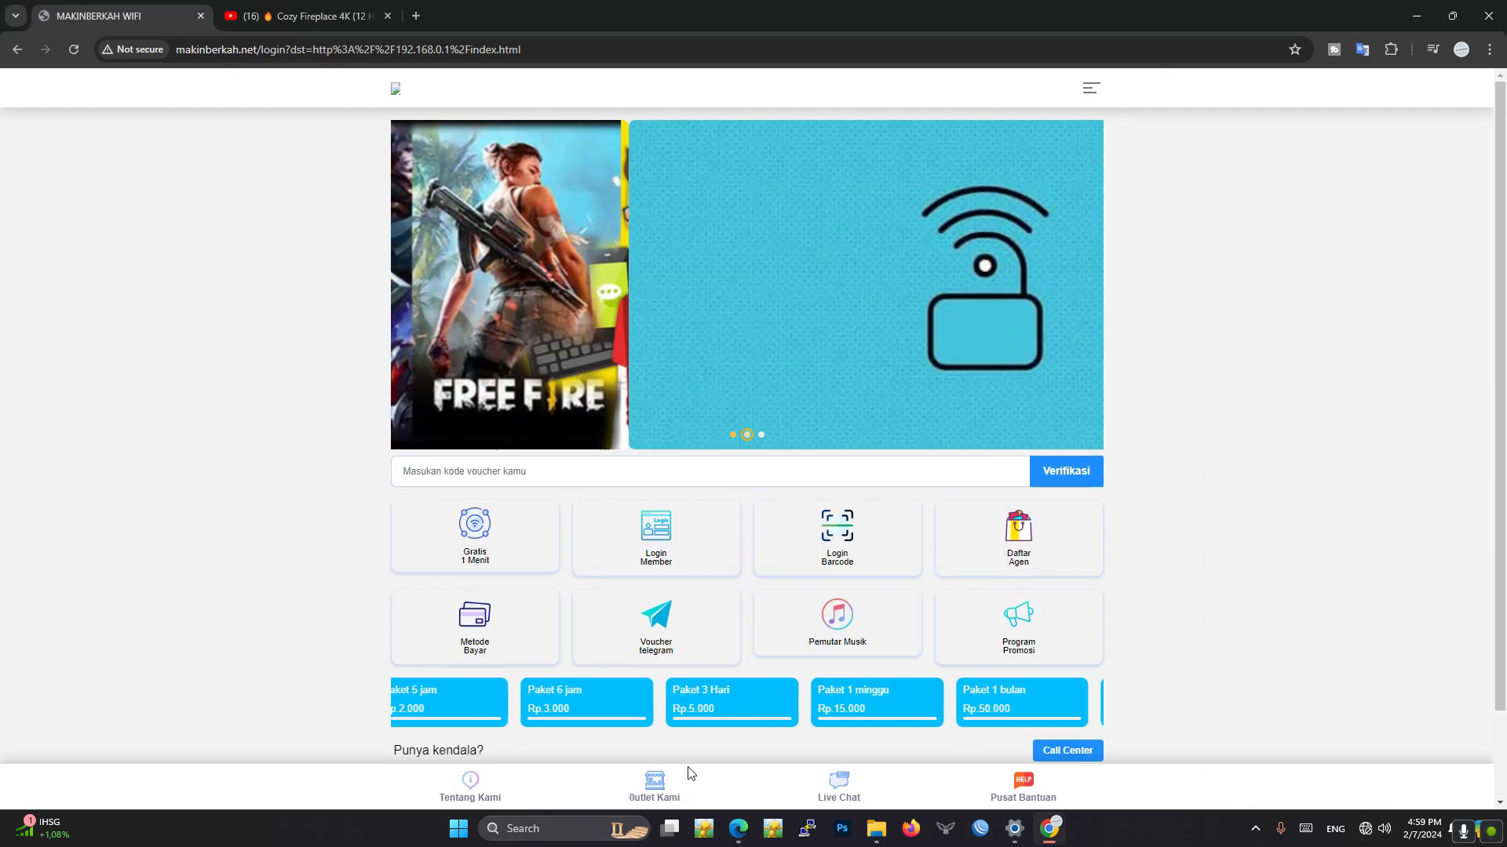
# - Examine the MAKINBERKAH WIFI hotspot login page from top to bottom, and return to the YouTube video
pyautogui.scroll(-2, 1137, 656)
pyautogui.scroll(2, 1059, 528)
pyautogui.scroll(-1, 863, 549)
pyautogui.scroll(1, 531, 569)
pyautogui.scroll(-2, 785, 584)
pyautogui.scroll(2, 1108, 605)
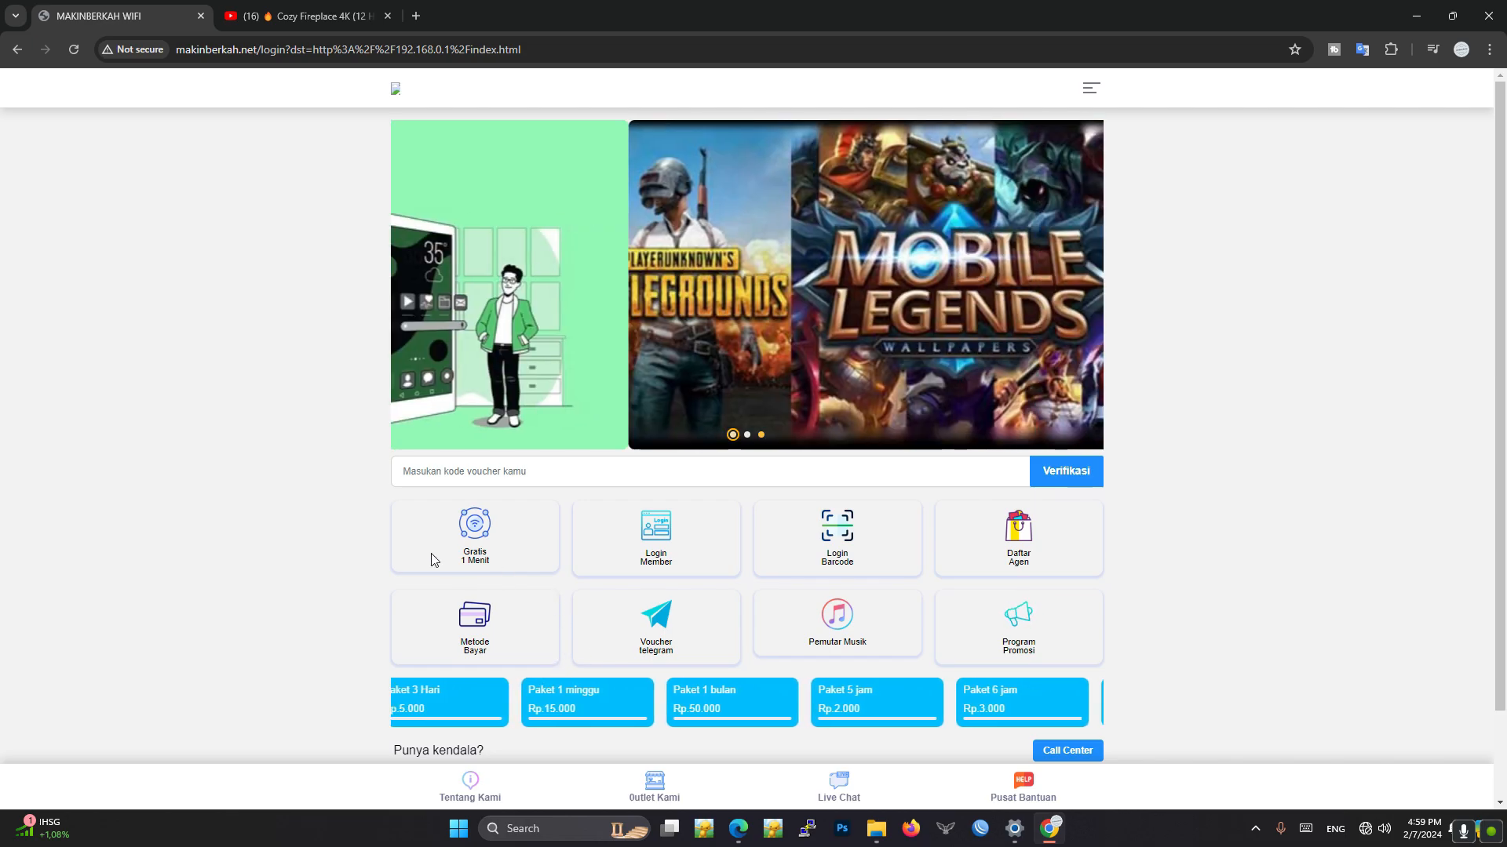
pyautogui.scroll(-1, 353, 523)
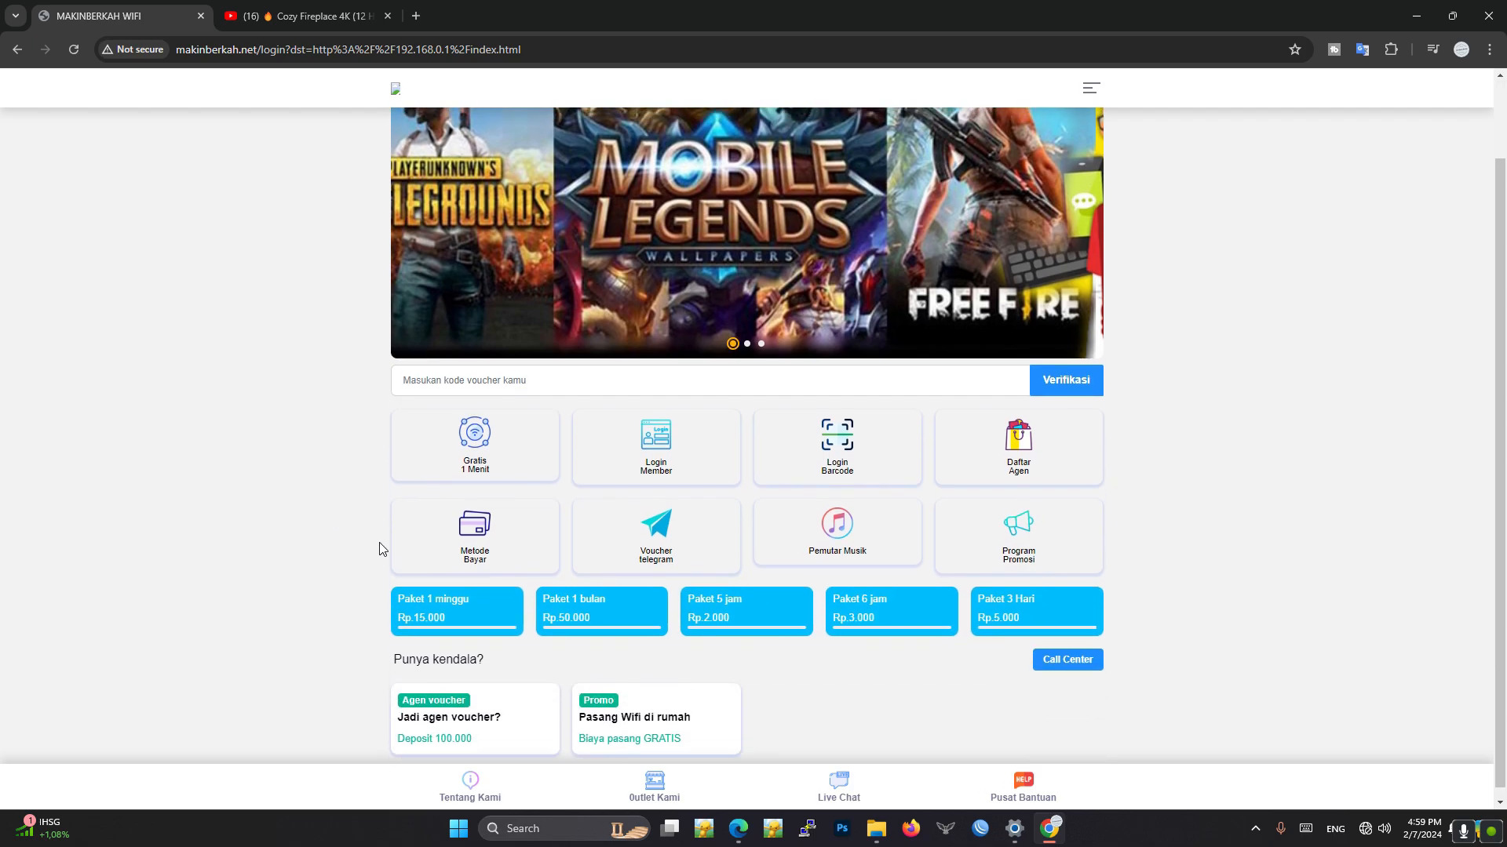
pyautogui.scroll(1, 379, 548)
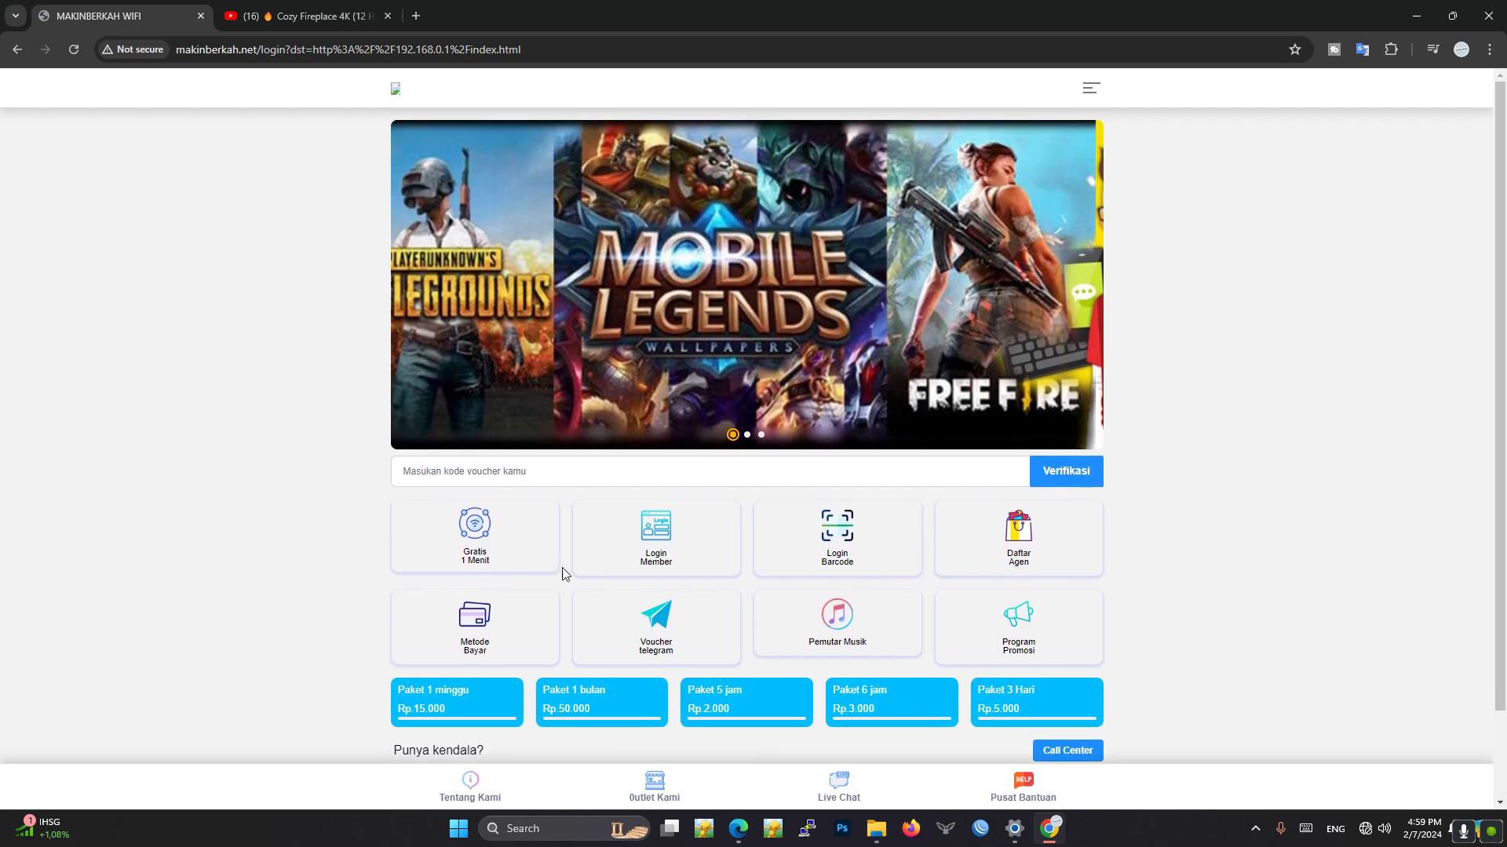
pyautogui.click(314, 13)
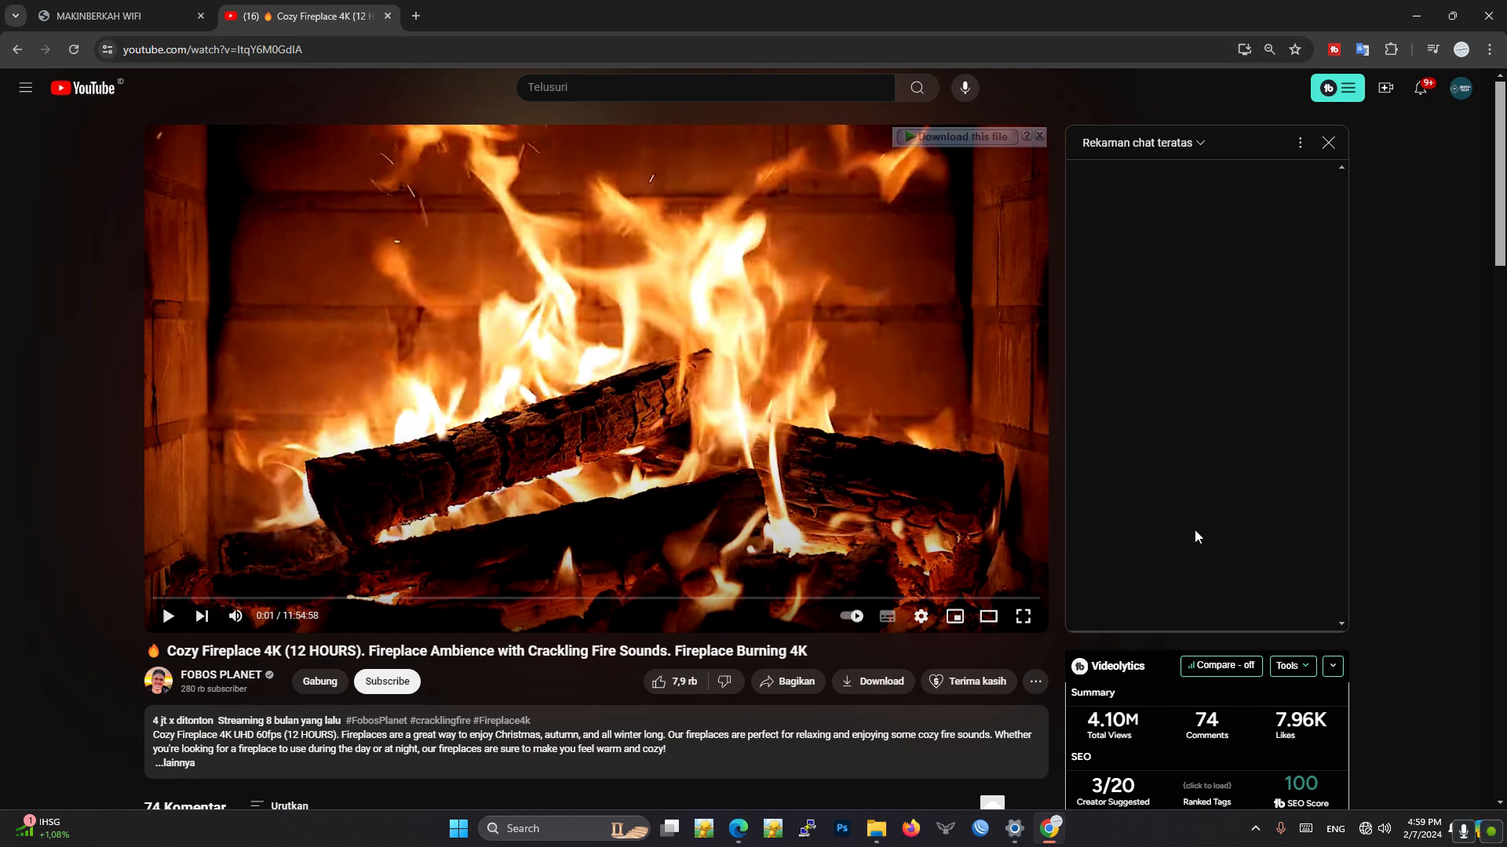